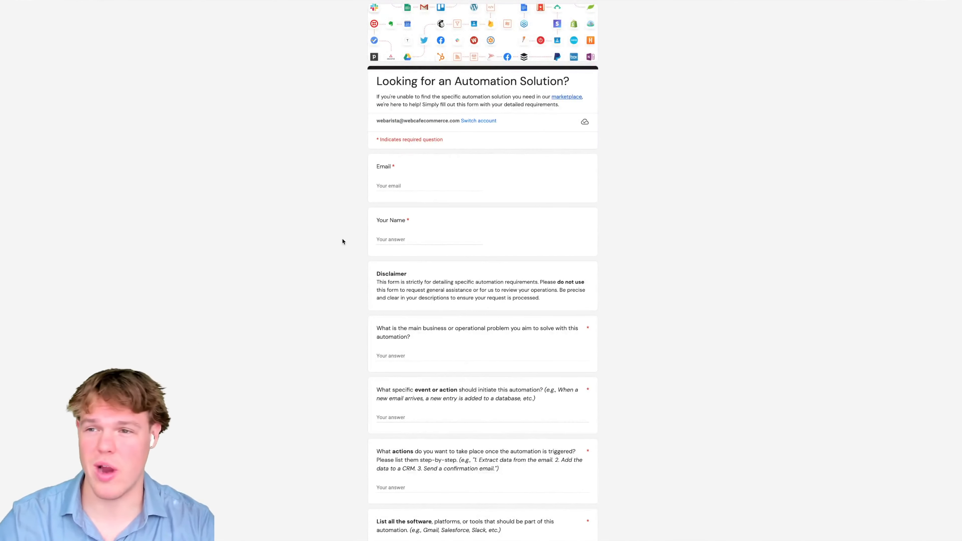
# - Scroll down through the public Automation Request Form
pyautogui.scroll(-2, 343, 241)
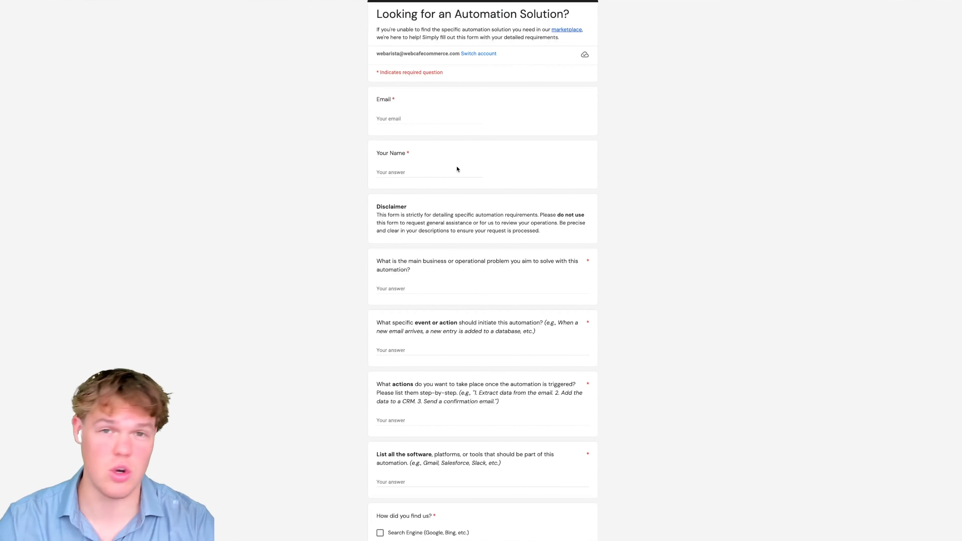
pyautogui.scroll(-4, 398, 199)
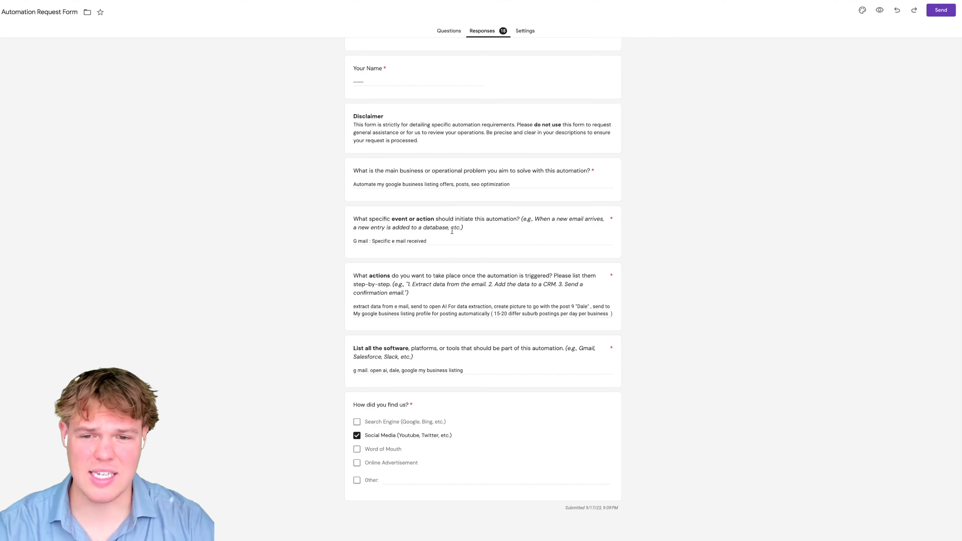
pyautogui.moveTo(394, 186); pyautogui.dragTo(445, 186)
pyautogui.click(302, 189)
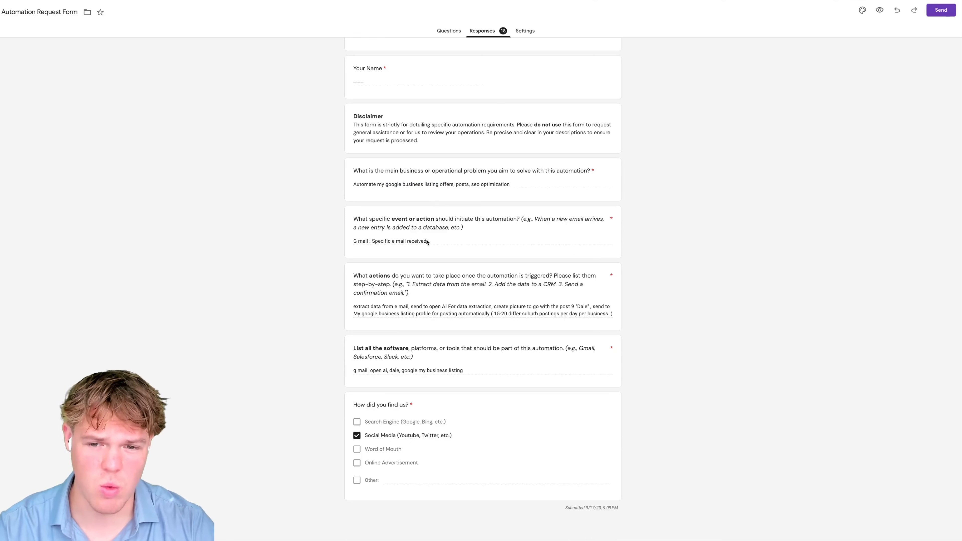
pyautogui.moveTo(433, 241); pyautogui.dragTo(368, 240)
pyautogui.click(386, 241)
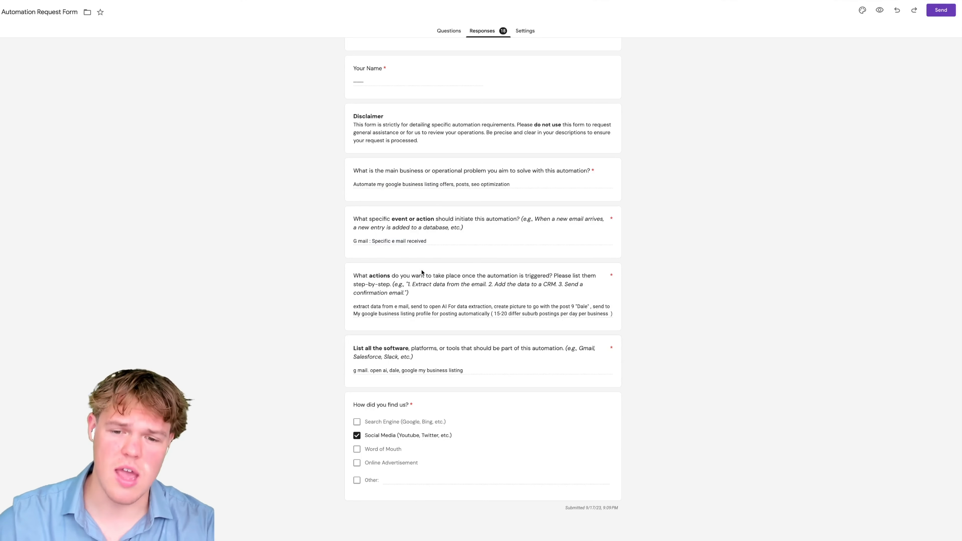
pyautogui.moveTo(367, 306); pyautogui.dragTo(407, 307)
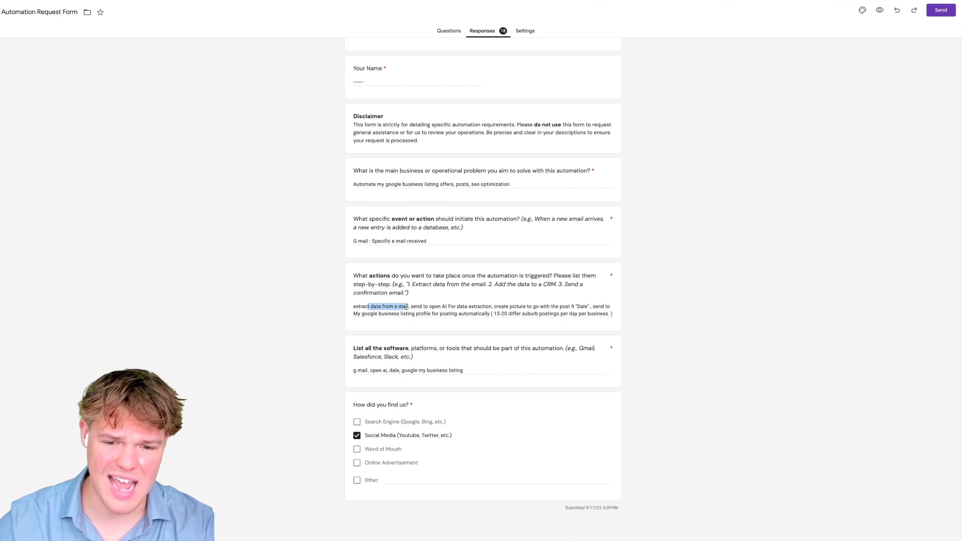
pyautogui.moveTo(506, 306); pyautogui.dragTo(552, 303)
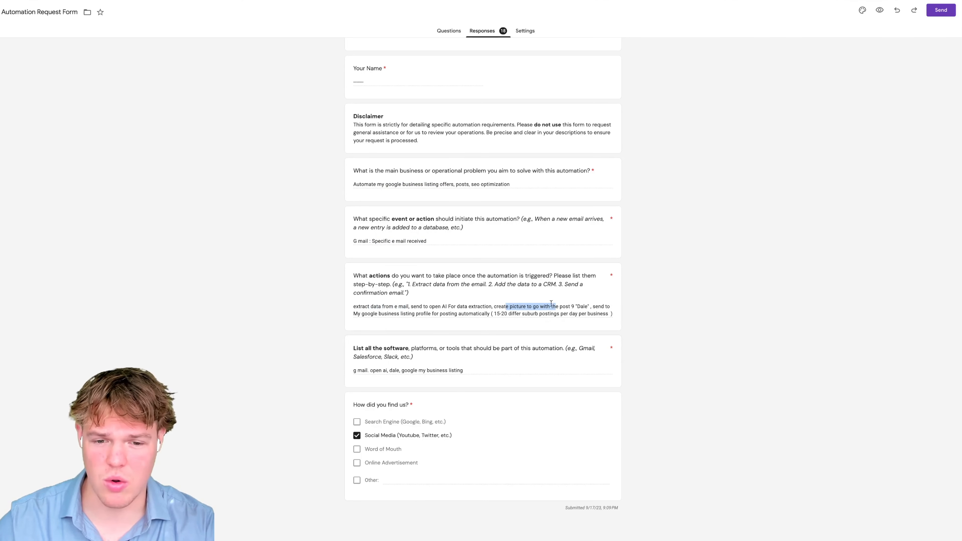
pyautogui.moveTo(370, 314); pyautogui.dragTo(421, 312)
pyautogui.moveTo(359, 368); pyautogui.dragTo(458, 370)
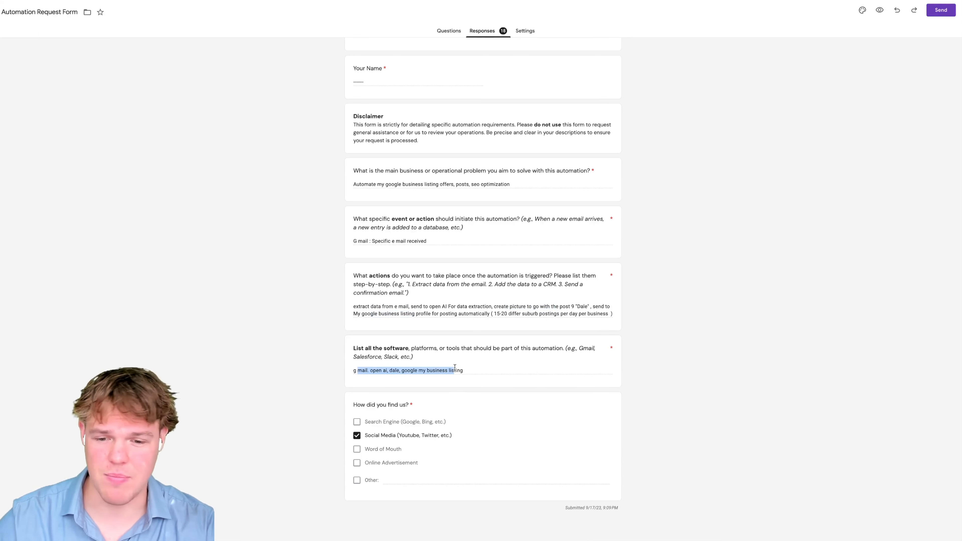
pyautogui.click(292, 319)
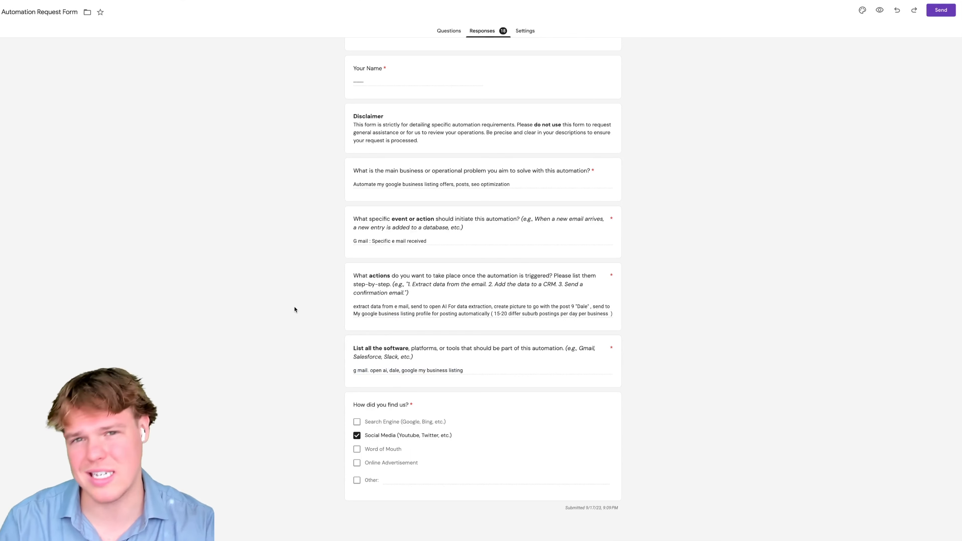
pyautogui.moveTo(445, 243); pyautogui.dragTo(360, 245)
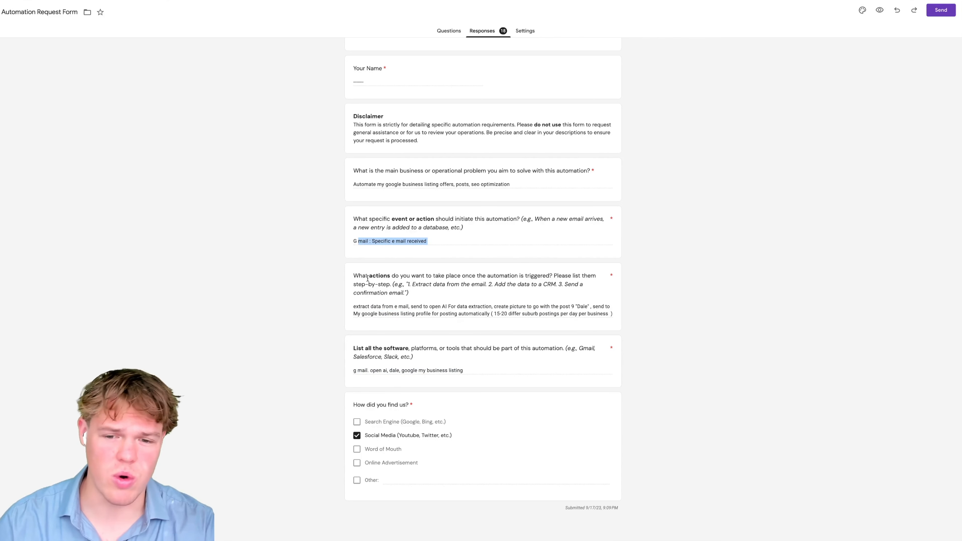
pyautogui.moveTo(365, 306); pyautogui.dragTo(424, 303)
pyautogui.click(305, 297)
pyautogui.moveTo(536, 308); pyautogui.dragTo(602, 308)
pyautogui.click(660, 314)
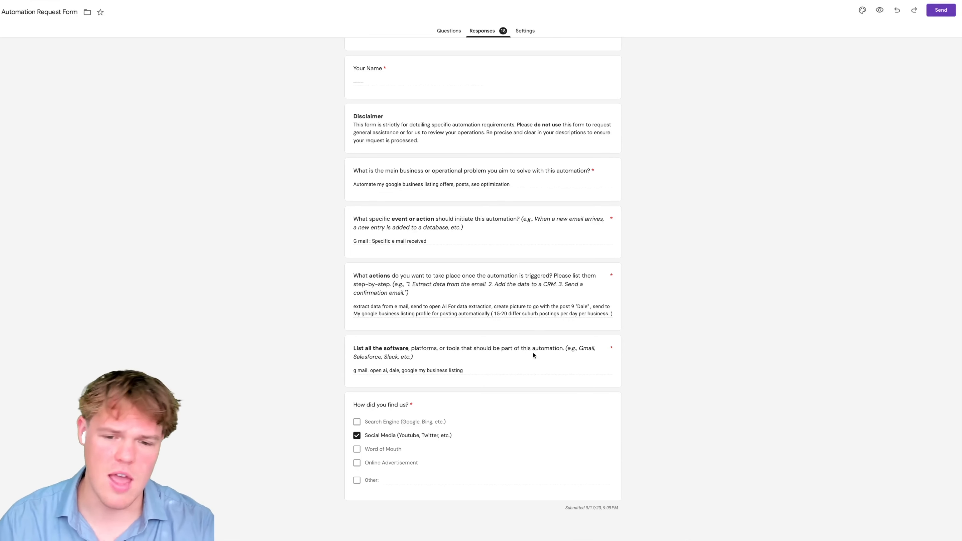
pyautogui.moveTo(401, 370); pyautogui.dragTo(488, 372)
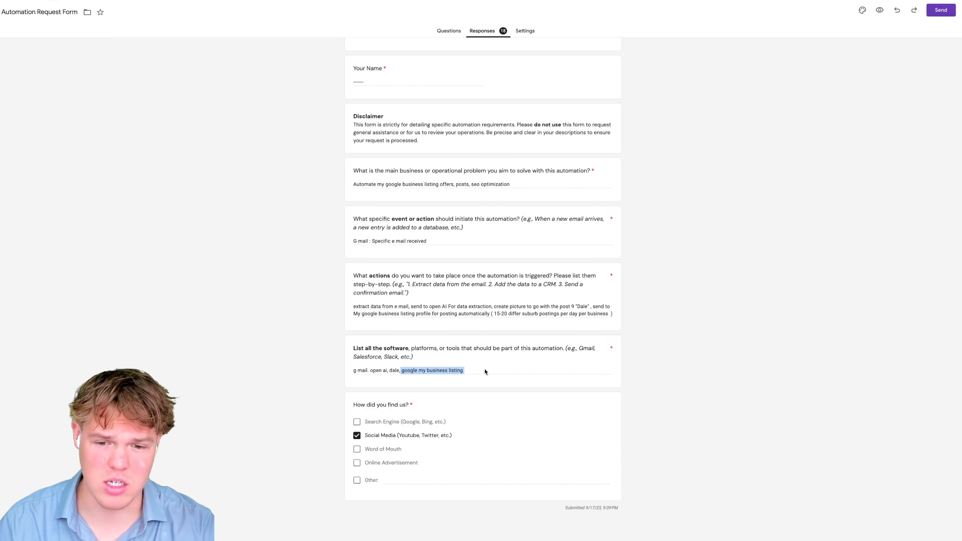
pyautogui.click(473, 373)
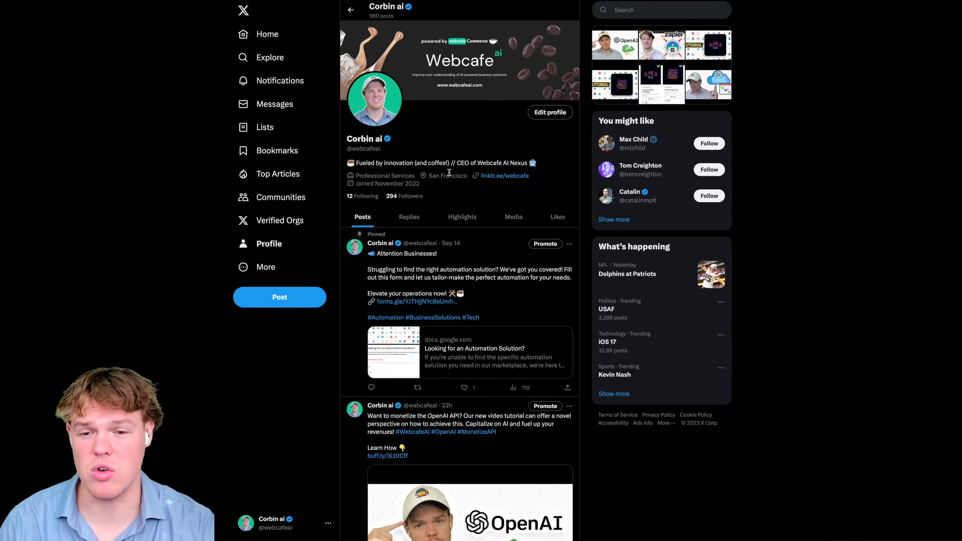
# - Scroll the profile and follow the forms.gle link in the pinned Attention Businesses post
pyautogui.scroll(-1, 450, 174)
pyautogui.scroll(-1, 453, 173)
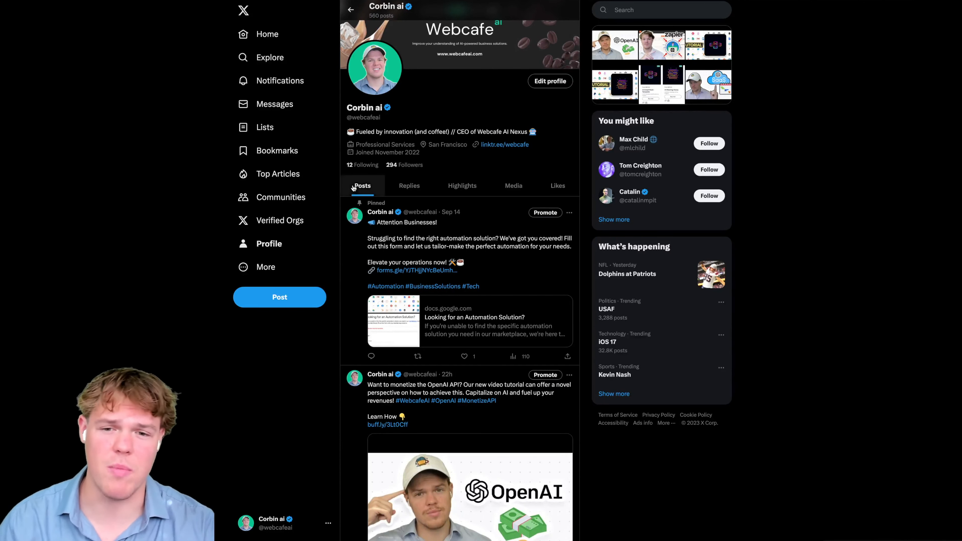
pyautogui.scroll(-1, 455, 169)
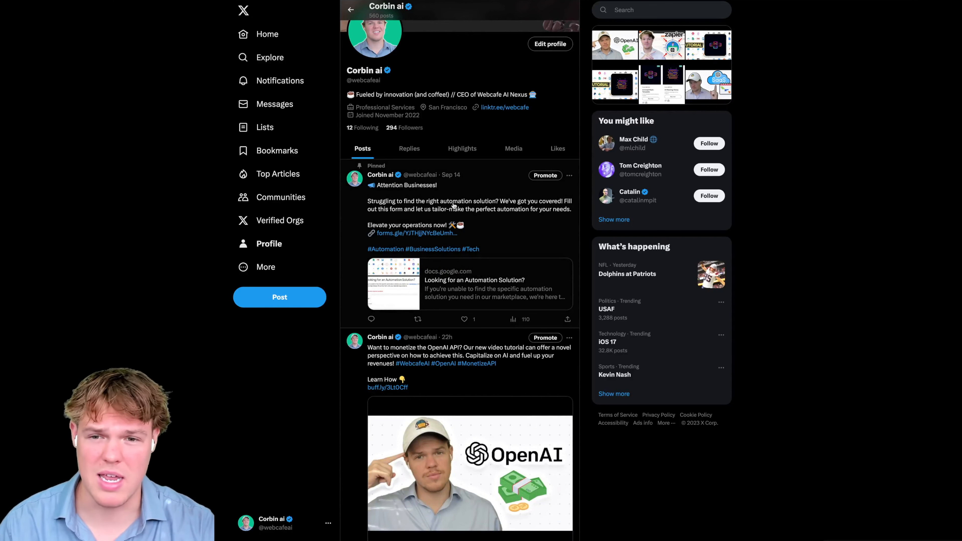
pyautogui.scroll(1, 455, 205)
pyautogui.scroll(-1, 458, 202)
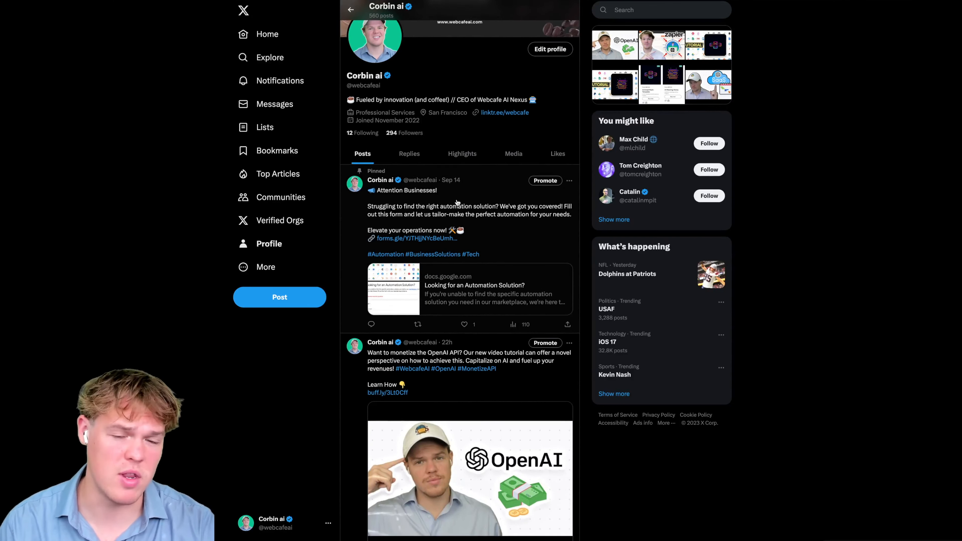
pyautogui.click(431, 233)
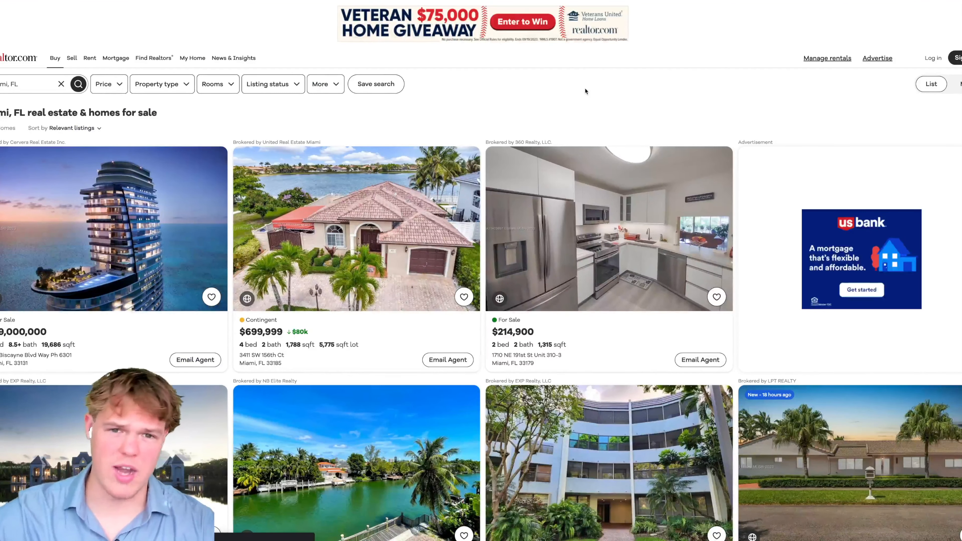
pyautogui.scroll(-2, 585, 89)
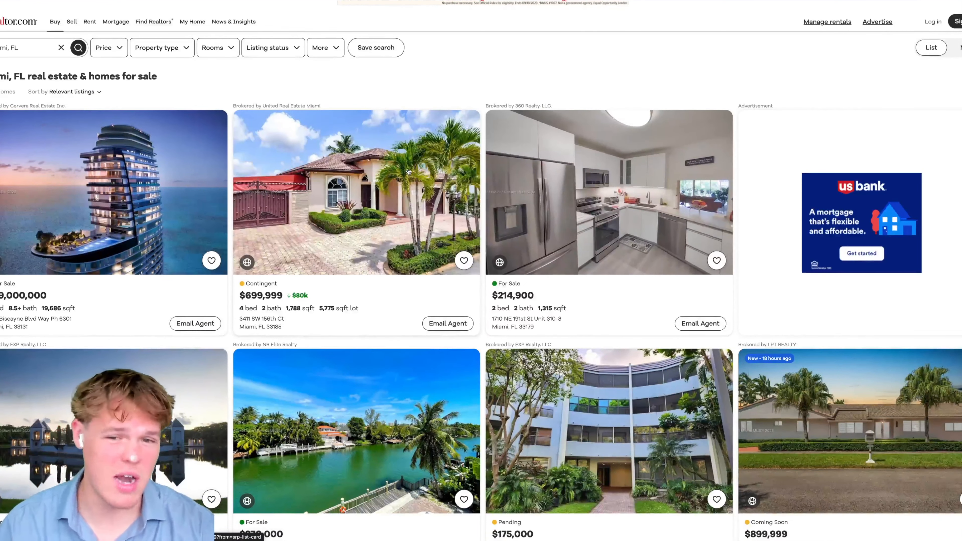
pyautogui.click(367, 181)
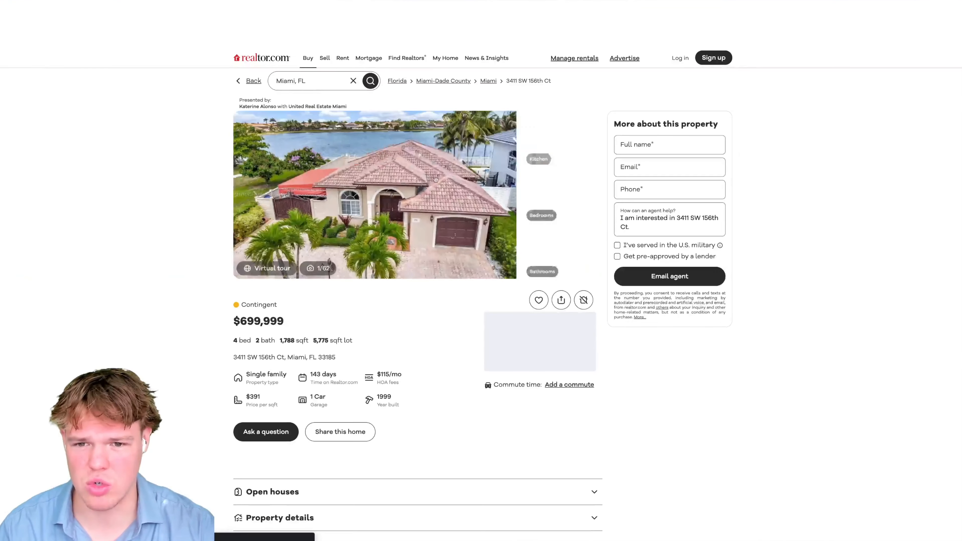
pyautogui.scroll(-3, 417, 151)
pyautogui.scroll(1, 444, 99)
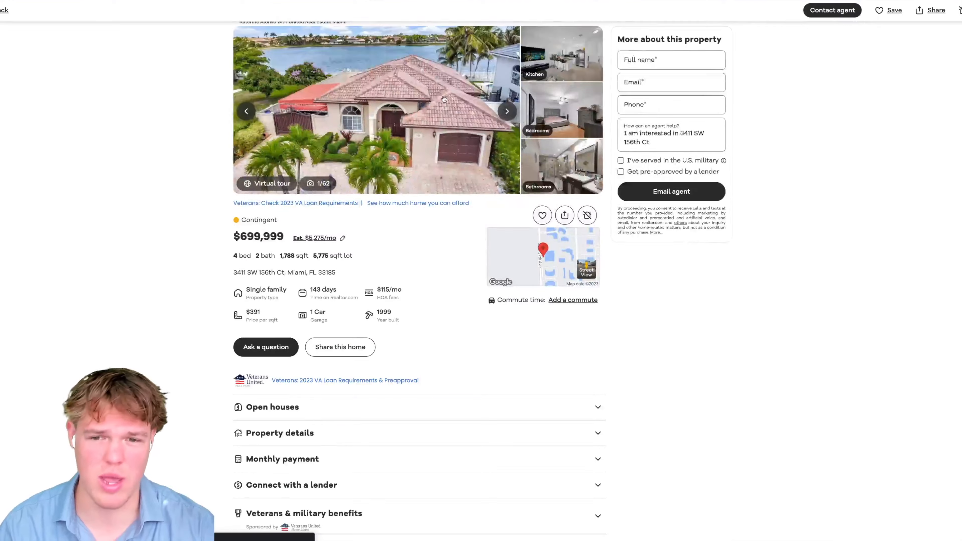
pyautogui.scroll(2, 444, 99)
pyautogui.scroll(-5, 374, 337)
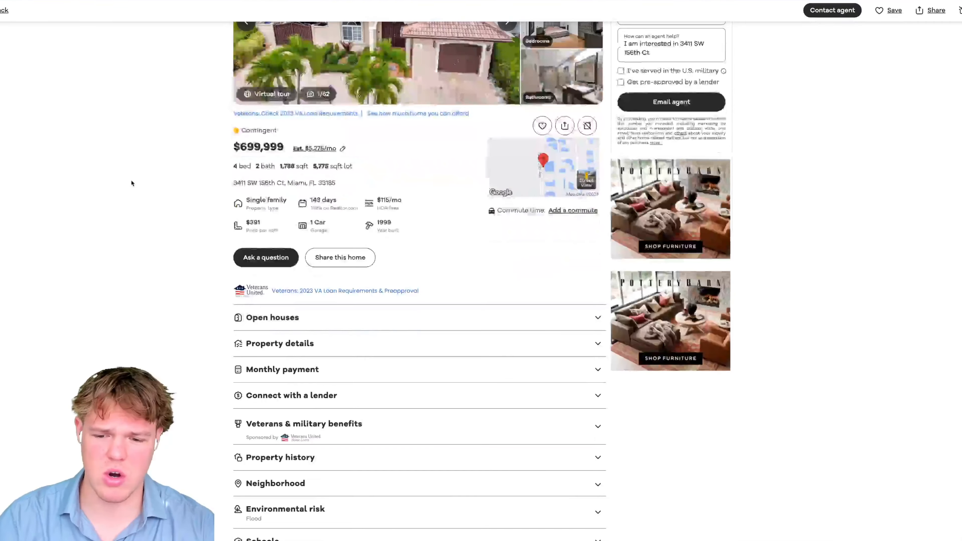
pyautogui.scroll(-1, 355, 277)
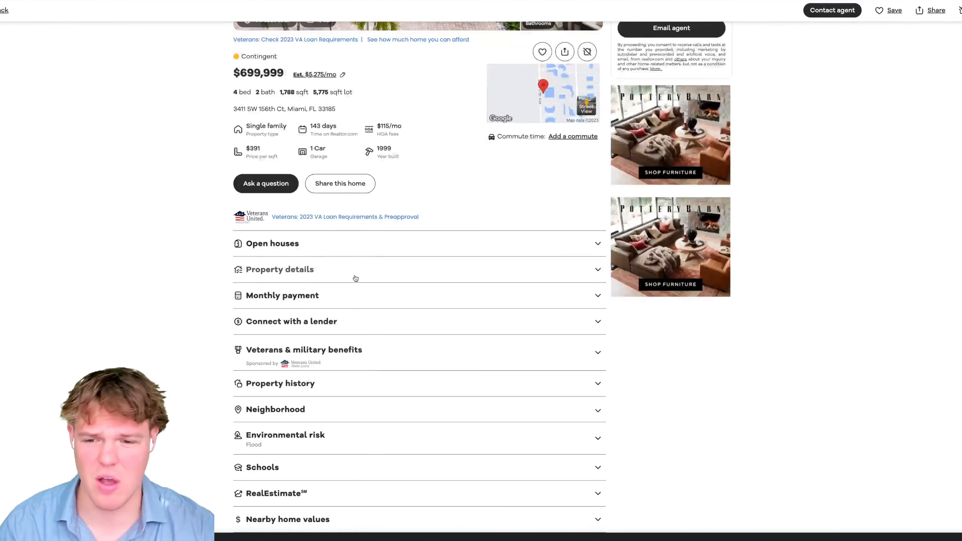
pyautogui.scroll(4, 190, 268)
pyautogui.scroll(2, 190, 265)
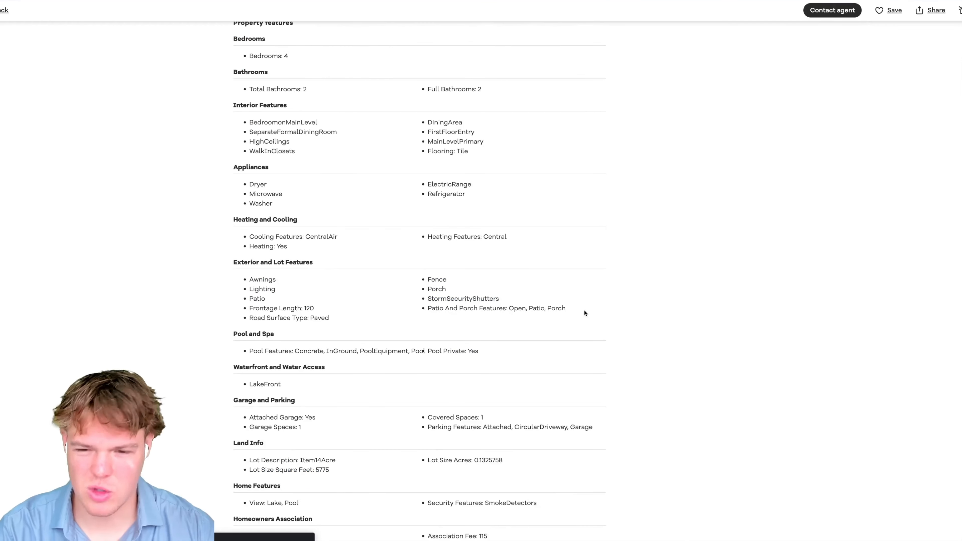
# - Highlight the patio and porch features, then the Building and Construction details
pyautogui.moveTo(584, 313); pyautogui.dragTo(499, 316)
pyautogui.moveTo(309, 304); pyautogui.dragTo(247, 288)
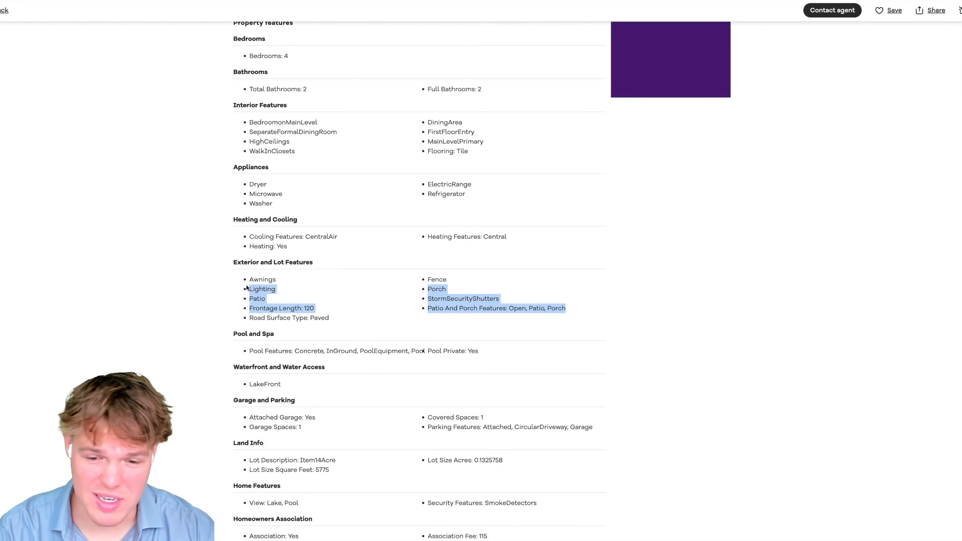
pyautogui.click(380, 287)
pyautogui.scroll(1, 443, 272)
pyautogui.scroll(-2, 455, 274)
pyautogui.scroll(-3, 440, 276)
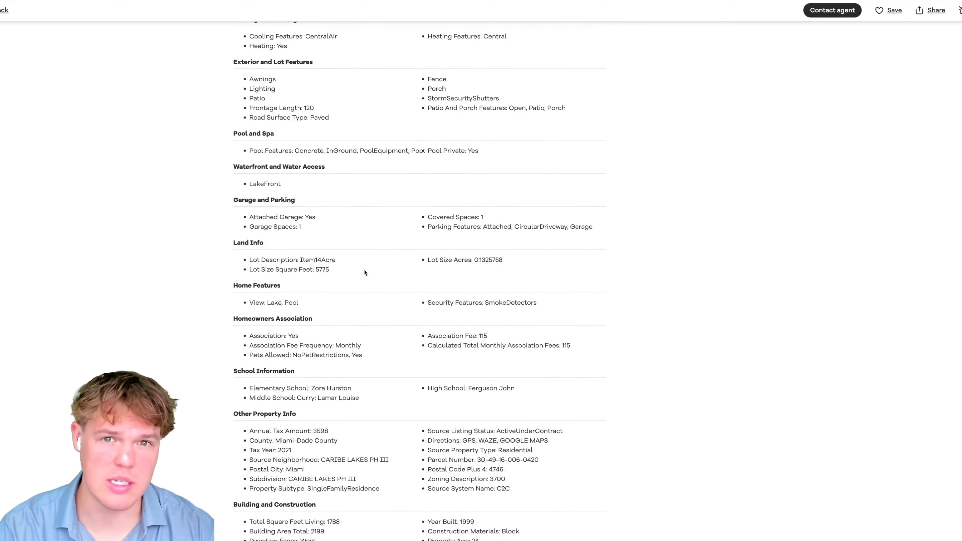
pyautogui.scroll(-3, 364, 273)
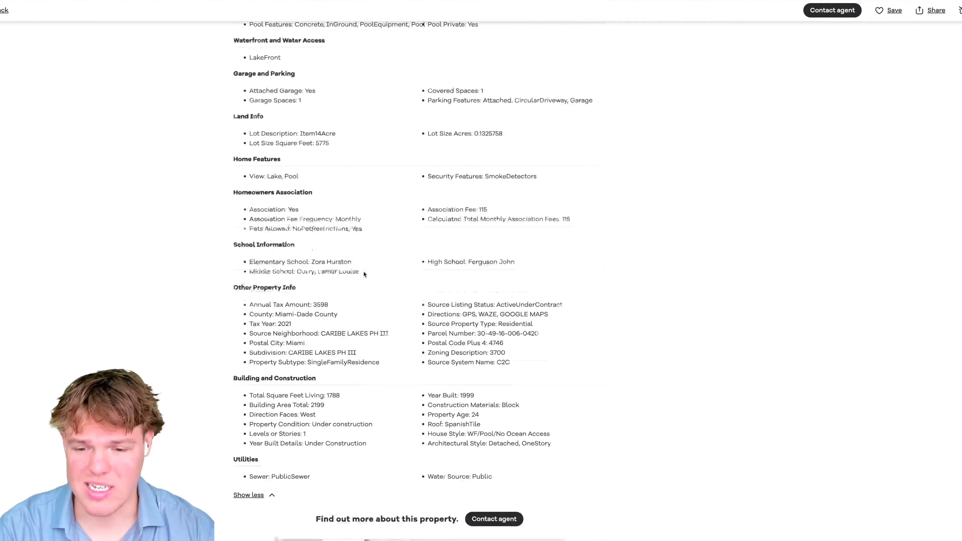
pyautogui.scroll(-1, 365, 274)
pyautogui.moveTo(567, 412); pyautogui.dragTo(252, 358)
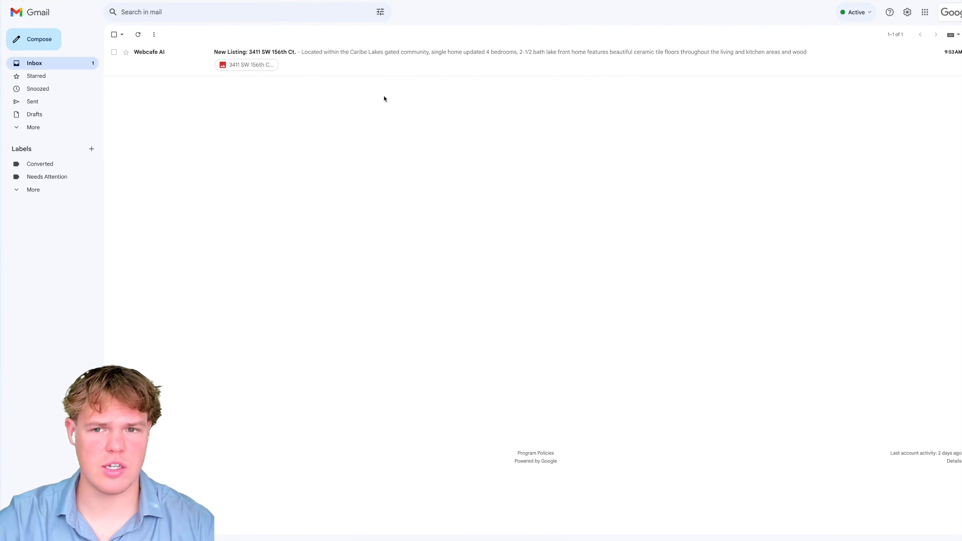
pyautogui.click(365, 71)
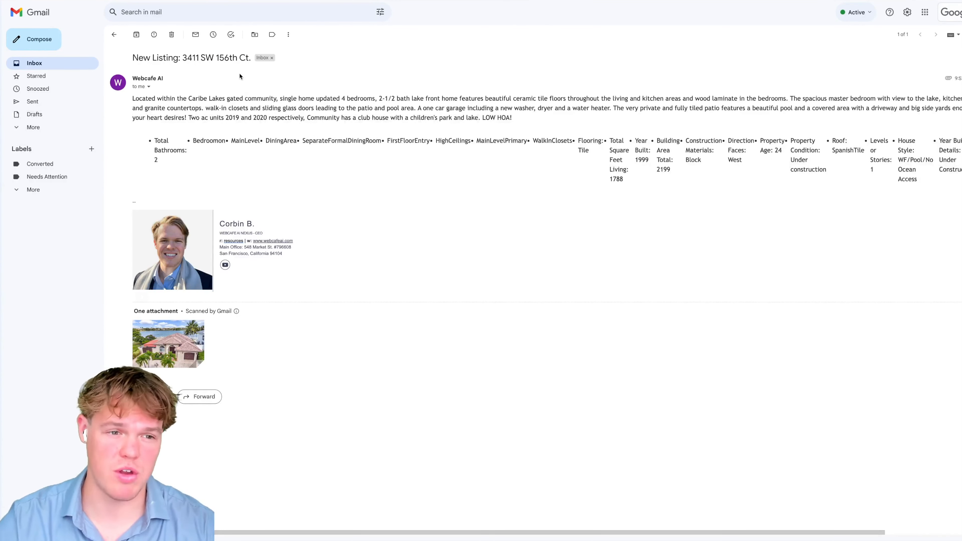
pyautogui.moveTo(251, 58); pyautogui.dragTo(143, 55)
pyautogui.click(232, 79)
pyautogui.moveTo(134, 97); pyautogui.dragTo(887, 179)
pyautogui.click(888, 178)
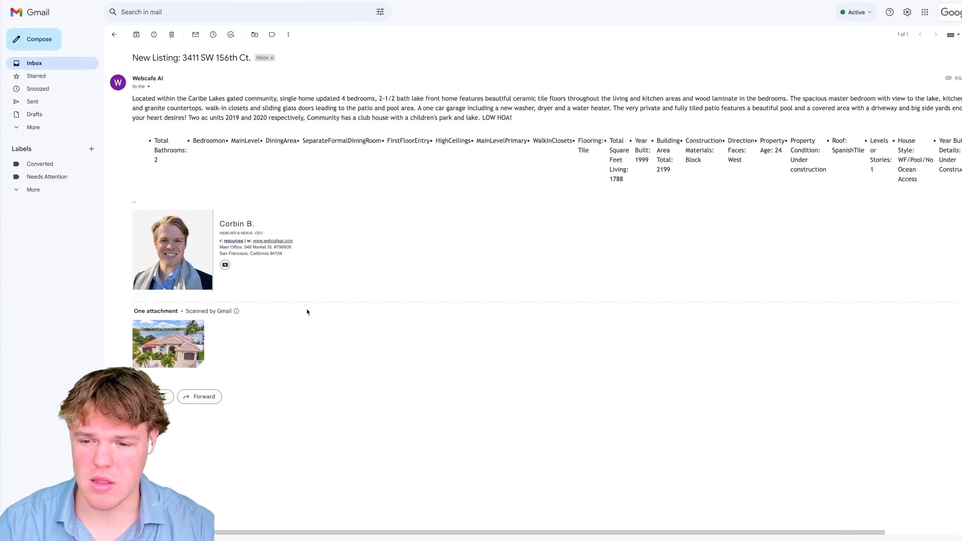
pyautogui.click(164, 332)
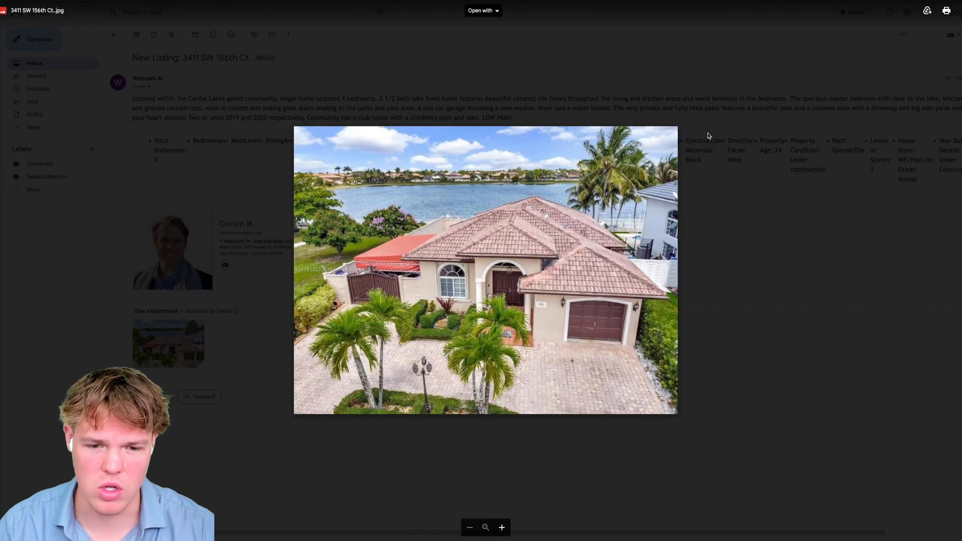
pyautogui.click(709, 64)
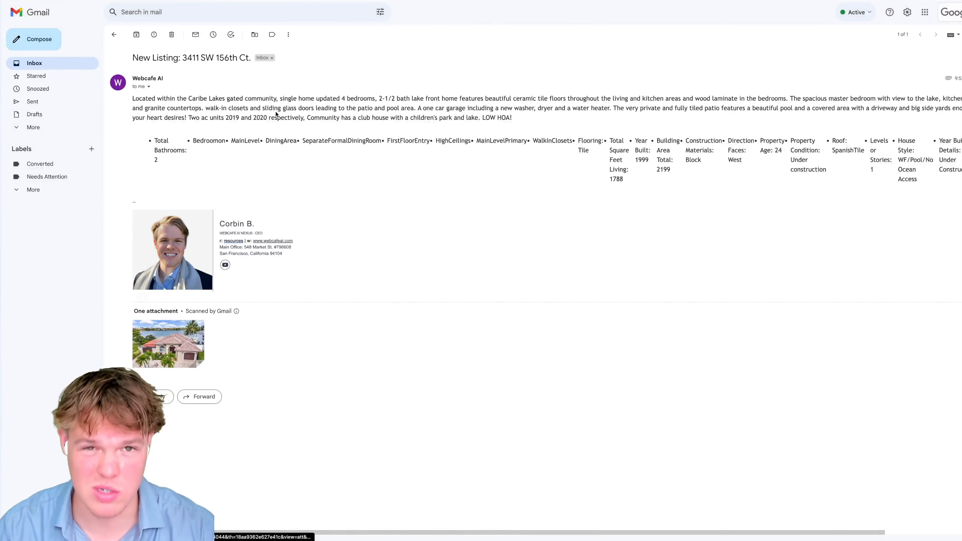
pyautogui.click(114, 35)
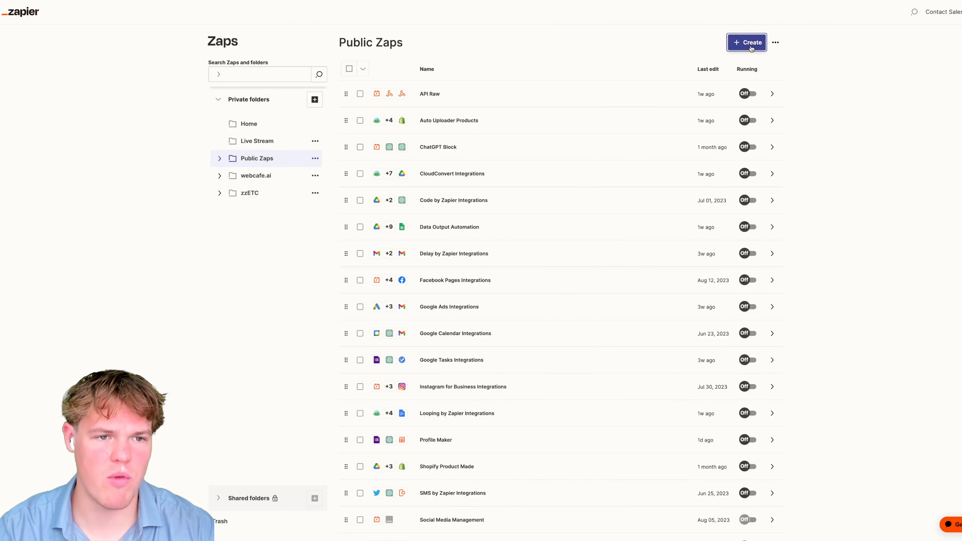
# - Create a new Zap named 'Data Repurpose' and bring up its trigger app choices
pyautogui.click(746, 42)
pyautogui.click(721, 70)
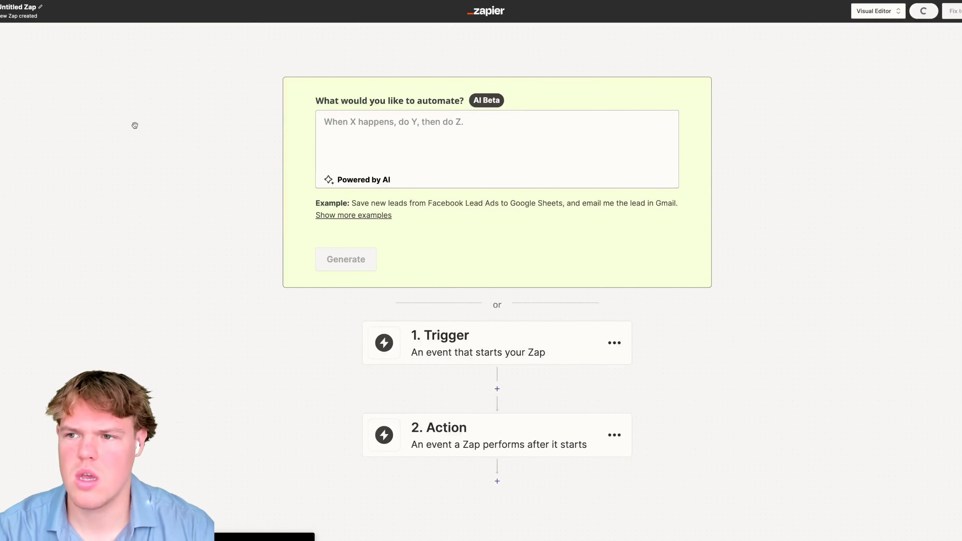
pyautogui.click(39, 12)
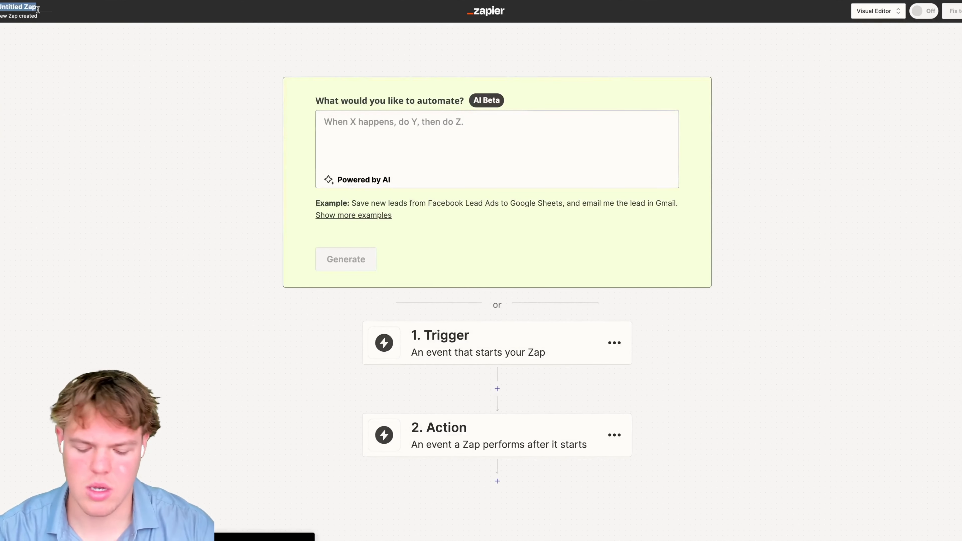
pyautogui.write('Data Repurp')
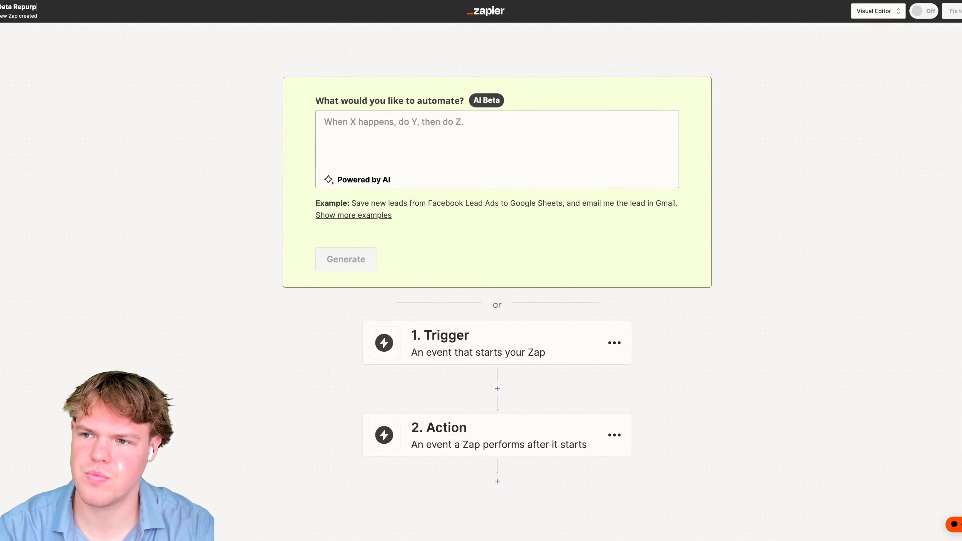
pyautogui.write('ose')
pyautogui.press('Return')
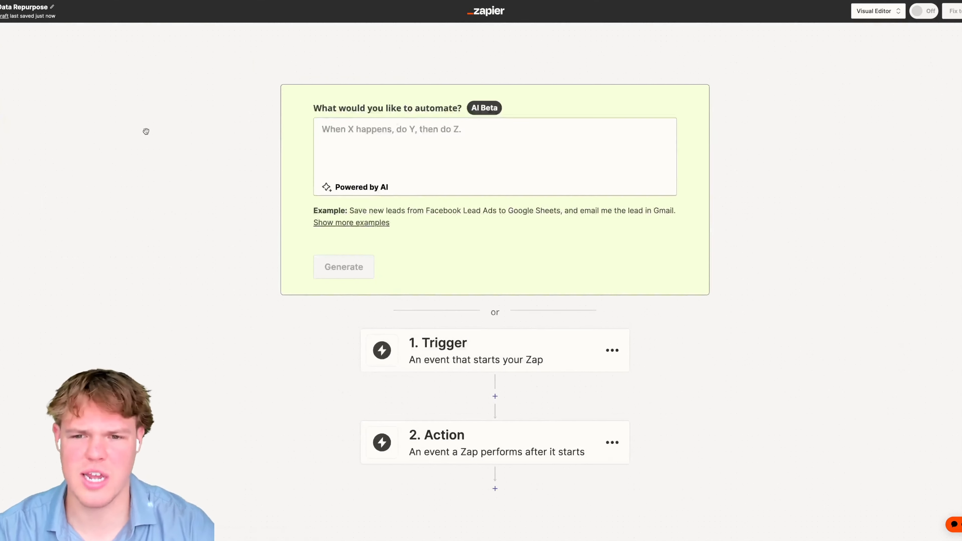
pyautogui.click(500, 253)
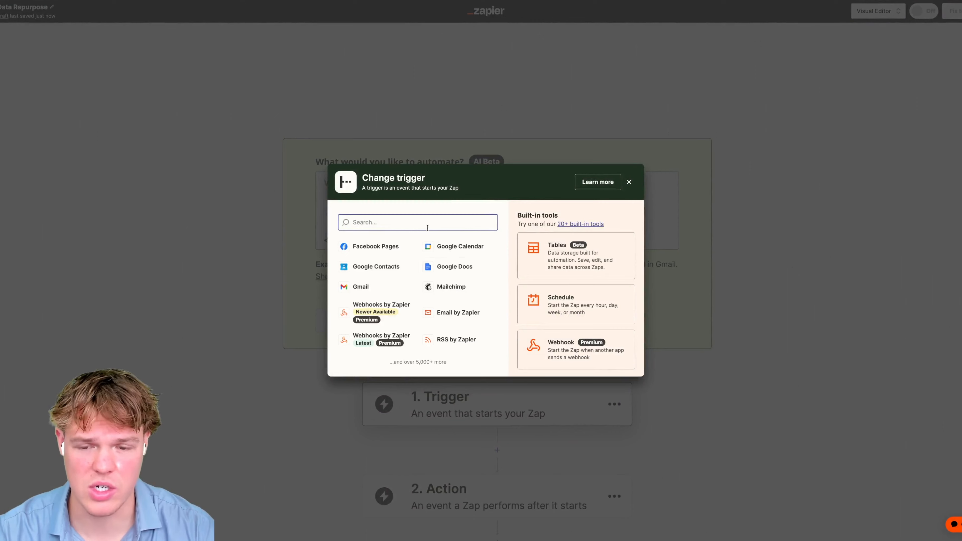
# - Set the trigger to Gmail's New Email Matching Search event and proceed to account selection
pyautogui.write('gmail')
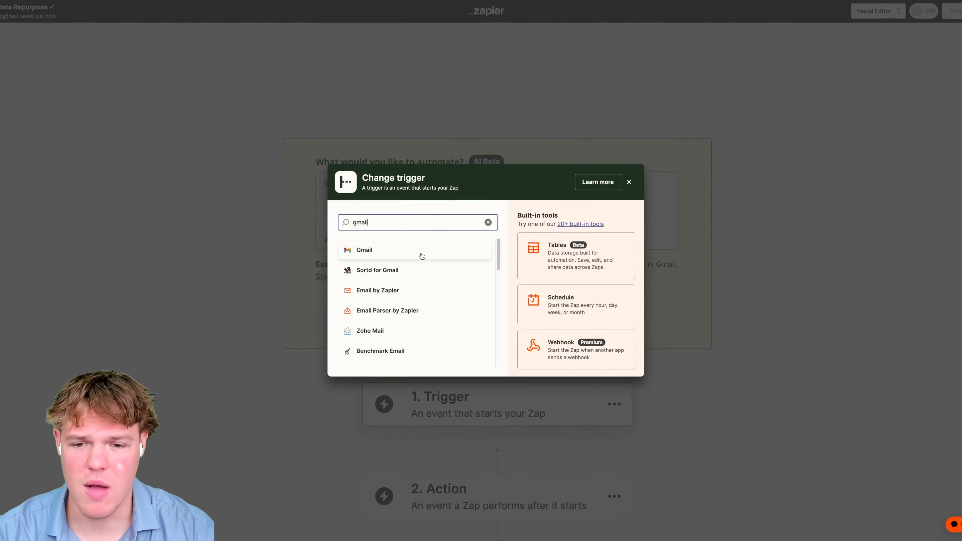
pyautogui.click(421, 256)
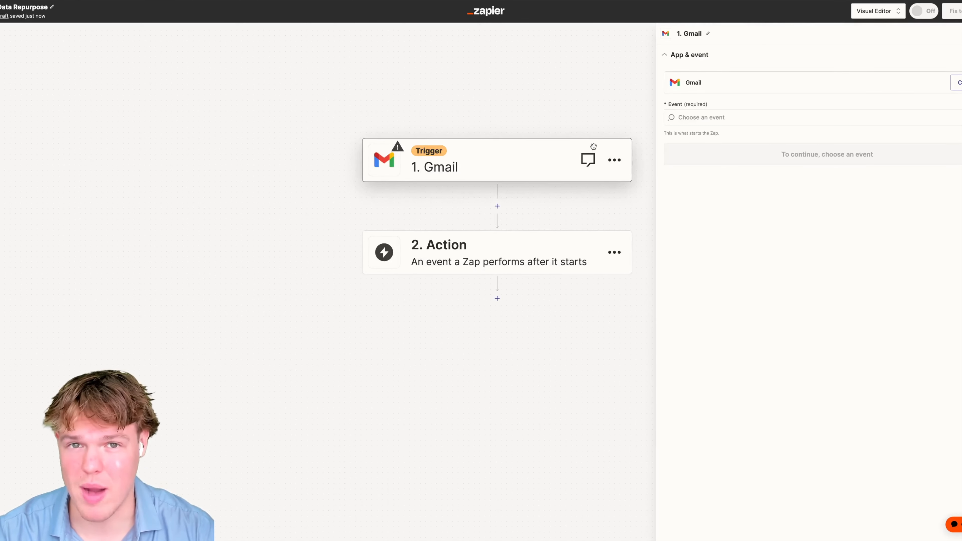
pyautogui.click(724, 120)
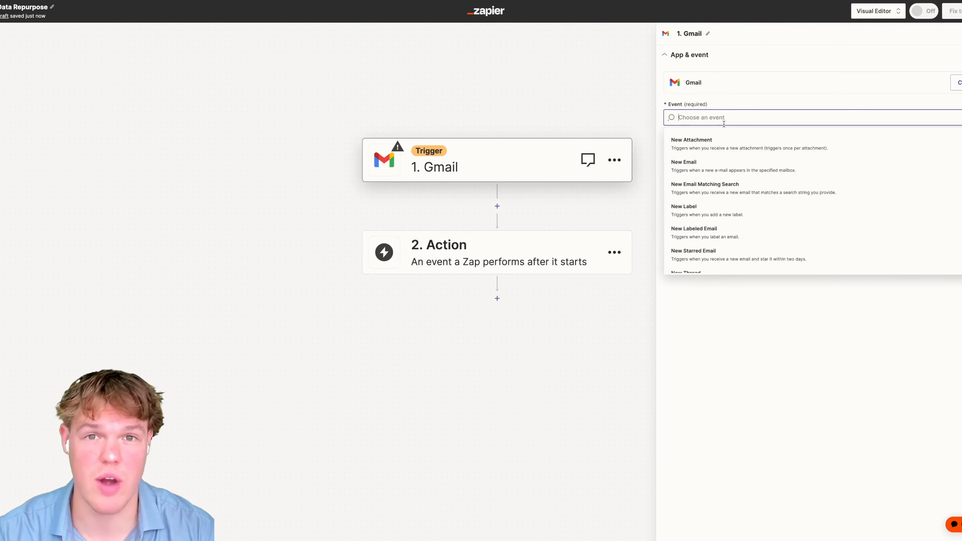
pyautogui.scroll(-1, 750, 191)
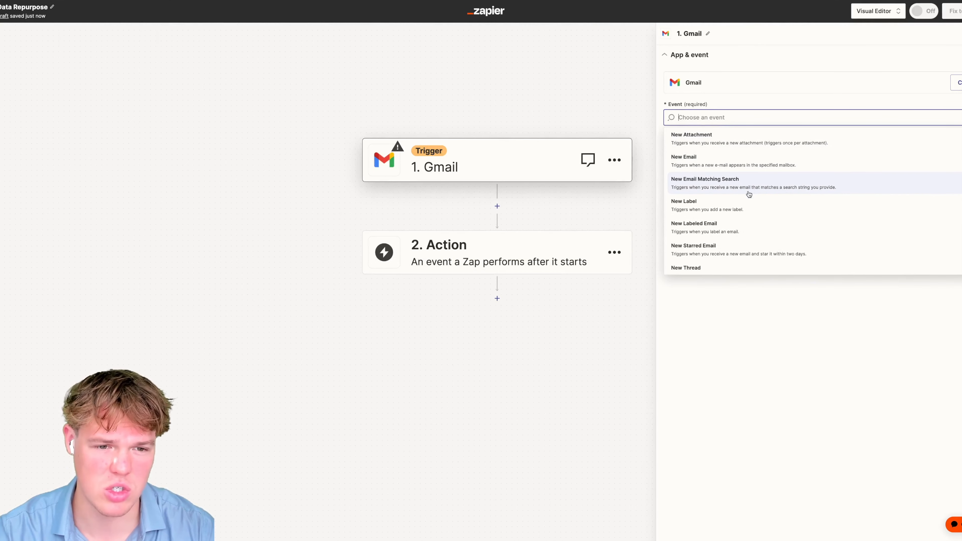
pyautogui.scroll(1, 750, 164)
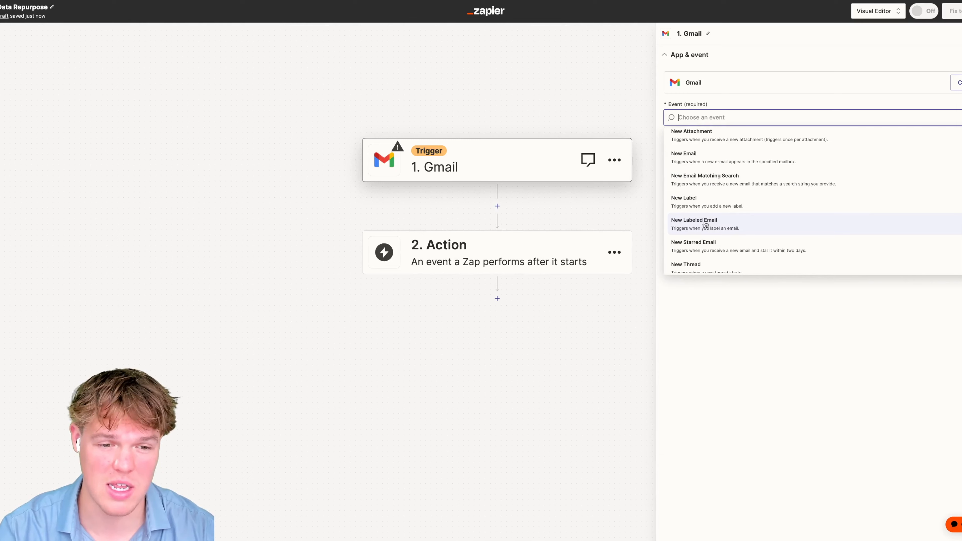
pyautogui.click(717, 189)
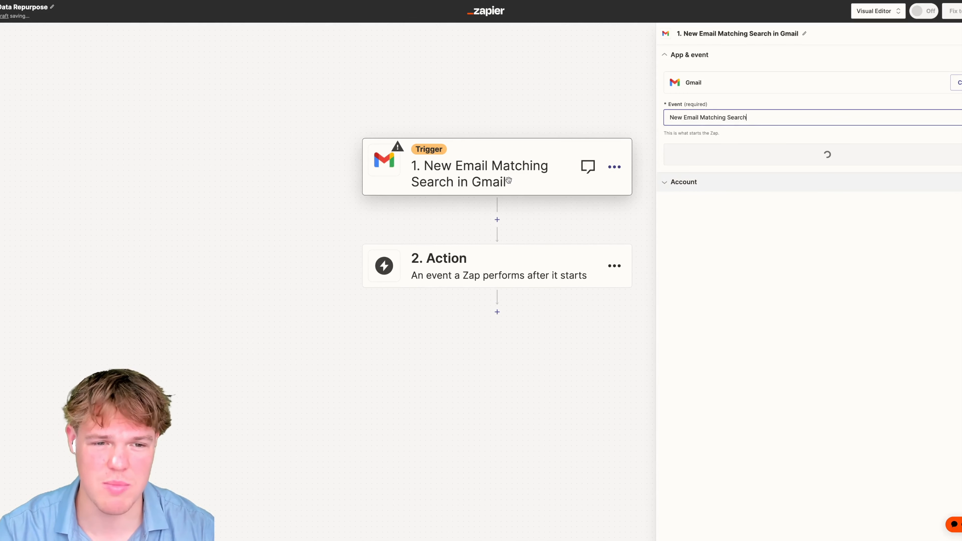
pyautogui.click(699, 156)
pyautogui.click(958, 108)
# - Connect the Gmail account and expand the Search String help examples
pyautogui.click(719, 190)
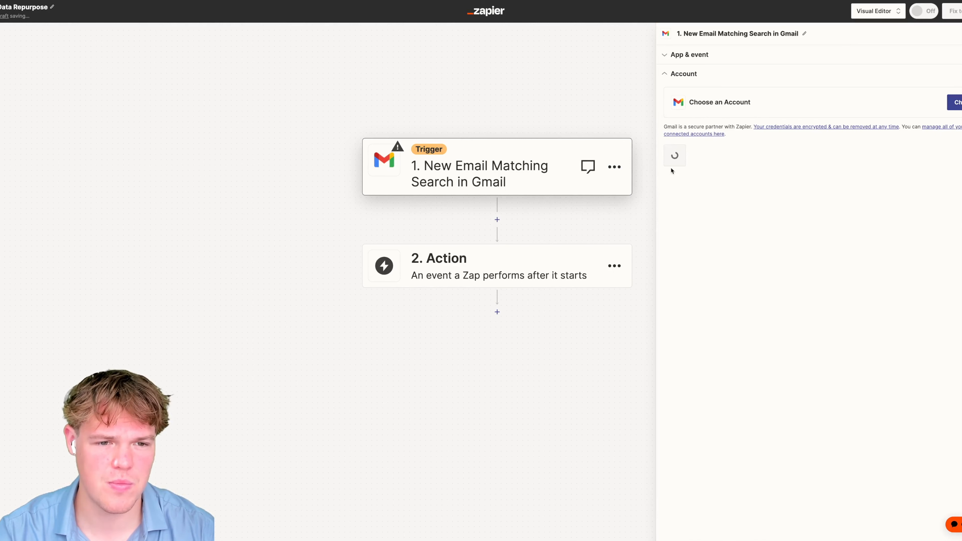
pyautogui.click(701, 158)
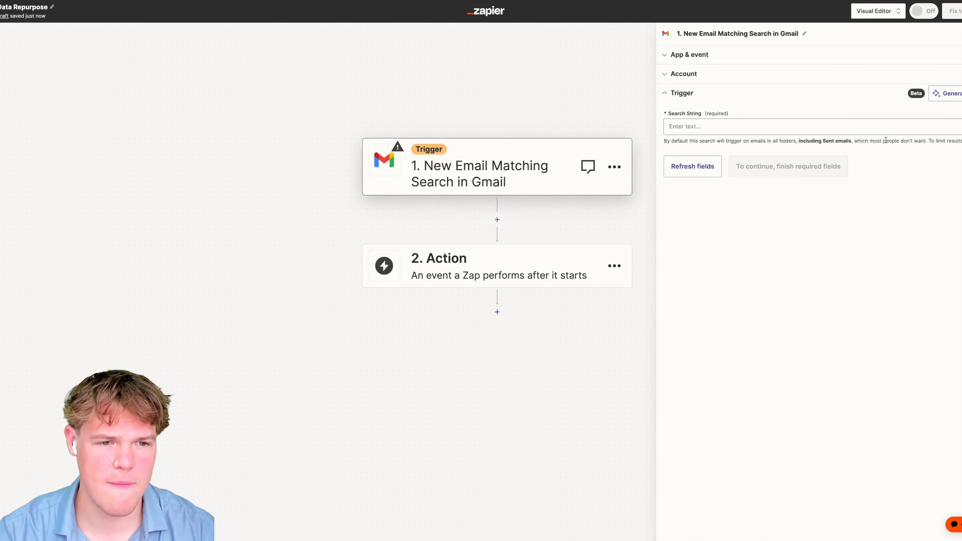
pyautogui.click(857, 127)
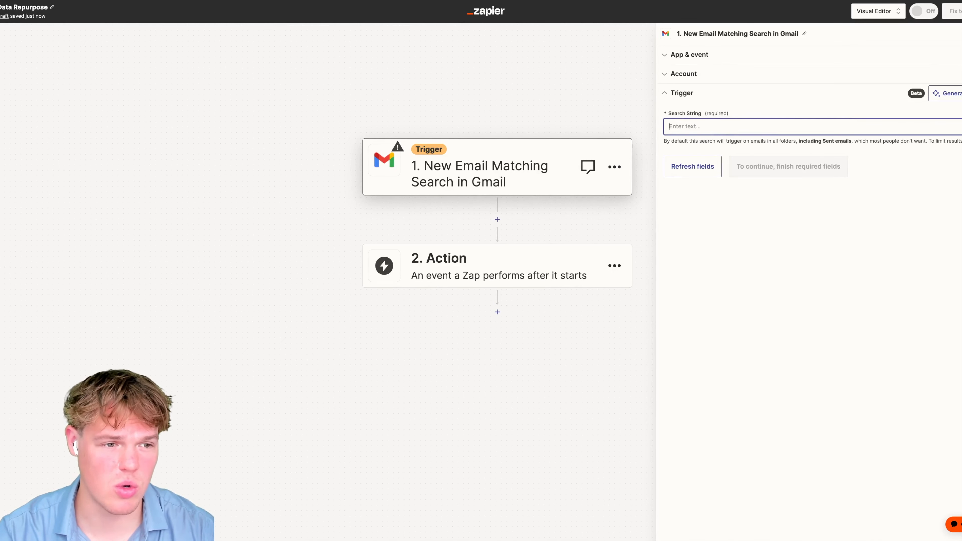
pyautogui.click(731, 147)
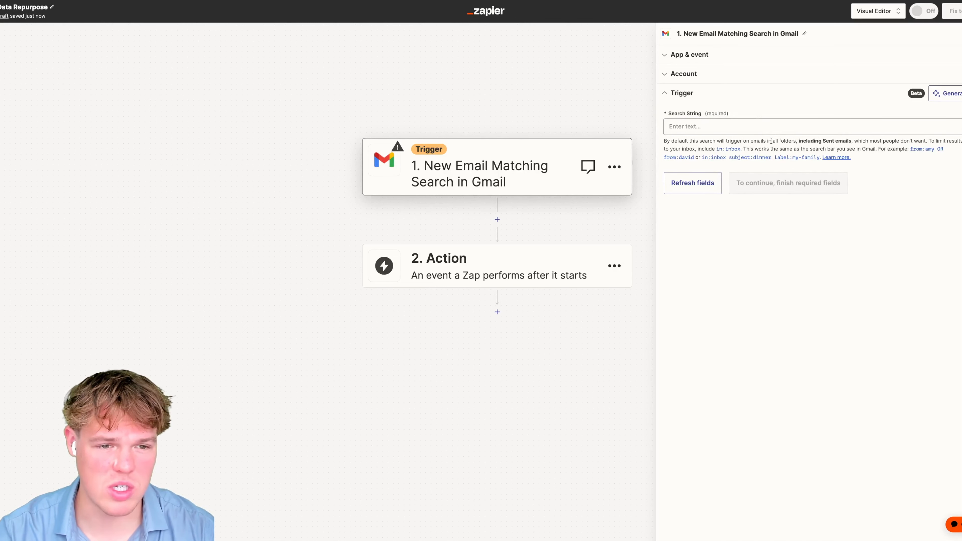
pyautogui.moveTo(781, 141); pyautogui.dragTo(850, 142)
pyautogui.click(804, 147)
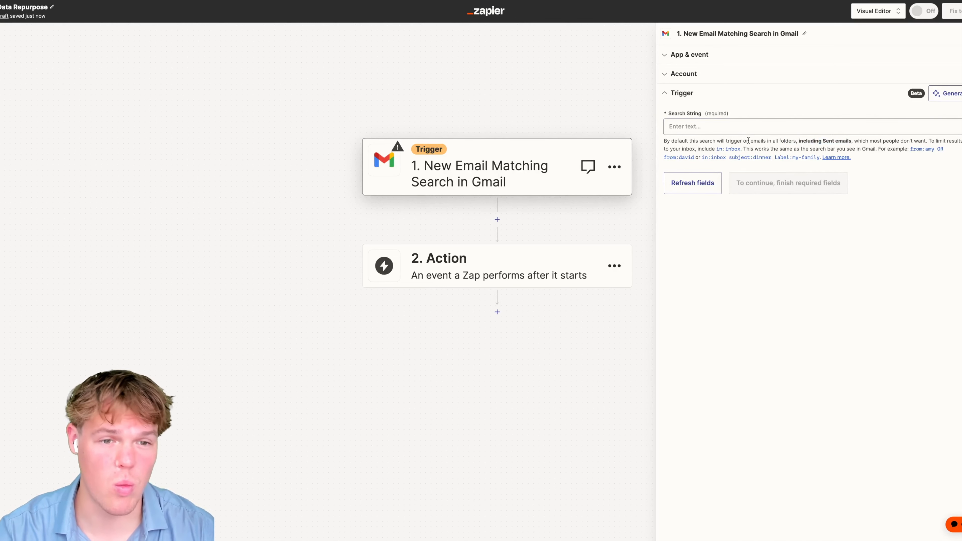
# - Paste the example 'in:inbox subject:dinner' into the Search String field
pyautogui.moveTo(581, 104); pyautogui.dragTo(533, 103)
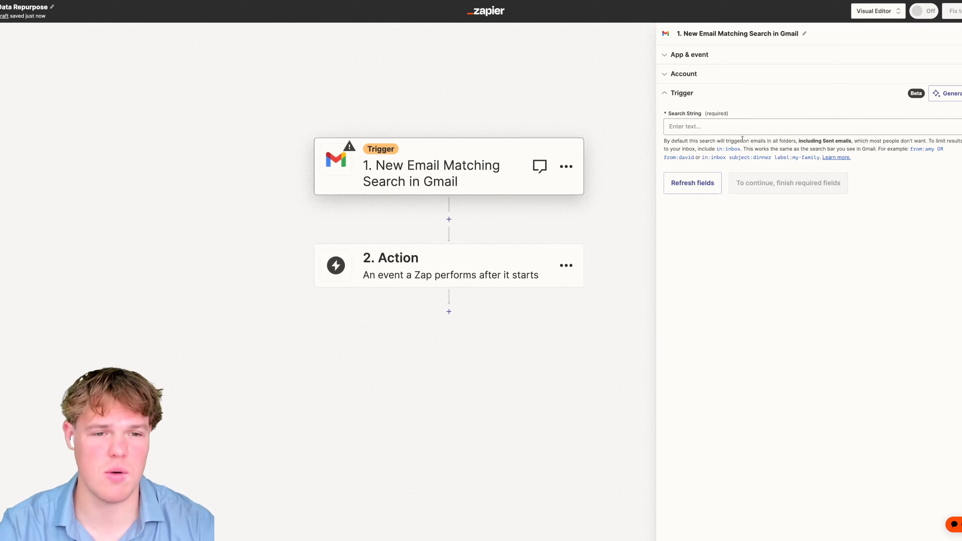
pyautogui.moveTo(702, 157); pyautogui.dragTo(772, 158)
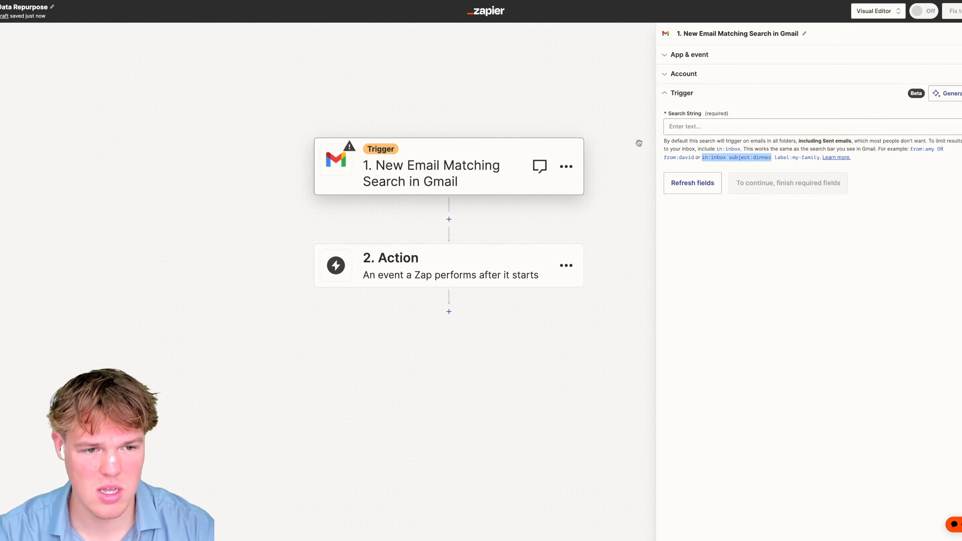
pyautogui.click(689, 127)
pyautogui.press('super+v')
pyautogui.click(786, 262)
pyautogui.doubleClick(728, 127)
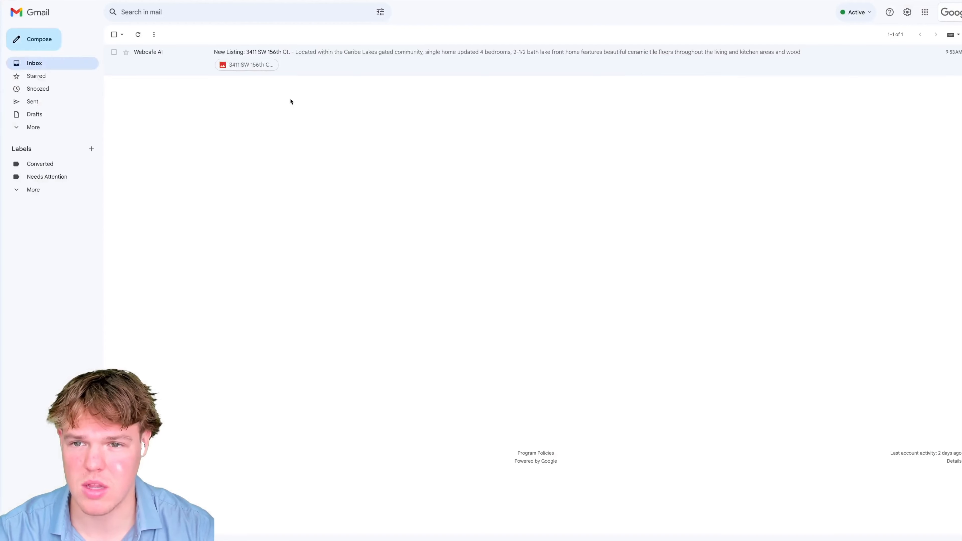
# - Open the listing email and select 'New Listing:' in its subject
pyautogui.click(242, 55)
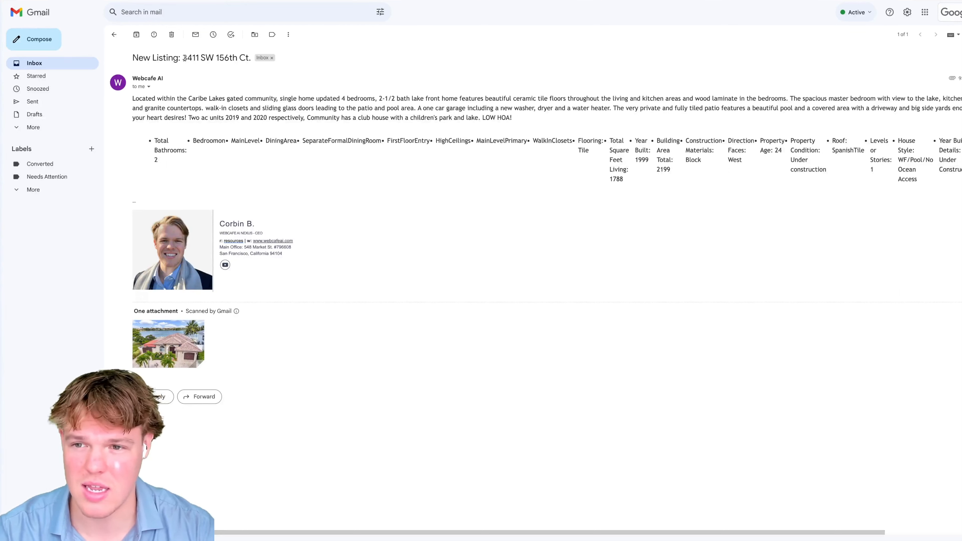
pyautogui.moveTo(181, 58); pyautogui.dragTo(131, 61)
pyautogui.hotkey('ctrl', 'c')
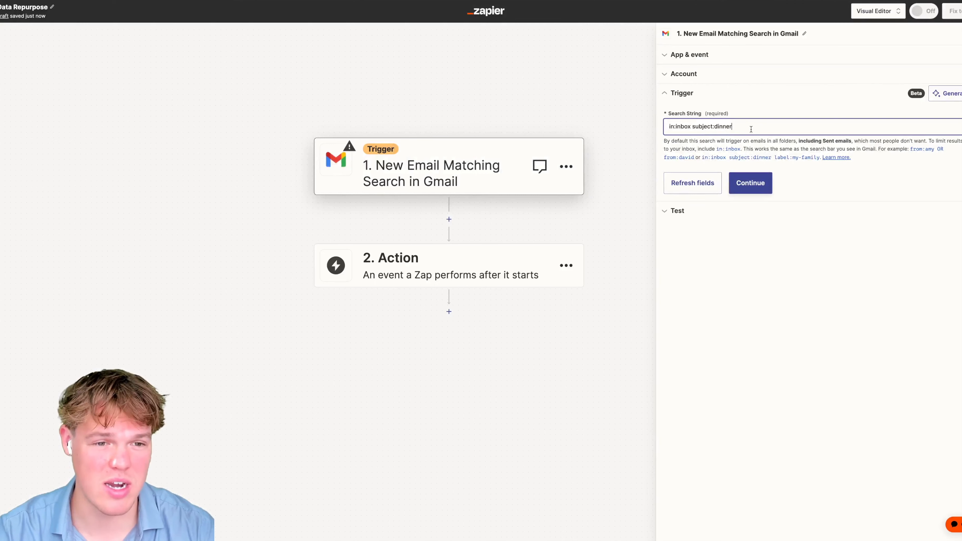
# - Change the search string to 'in:inbox subject:New Listing:' and continue
pyautogui.doubleClick(723, 126)
pyautogui.hotkey('ctrl', 'v')
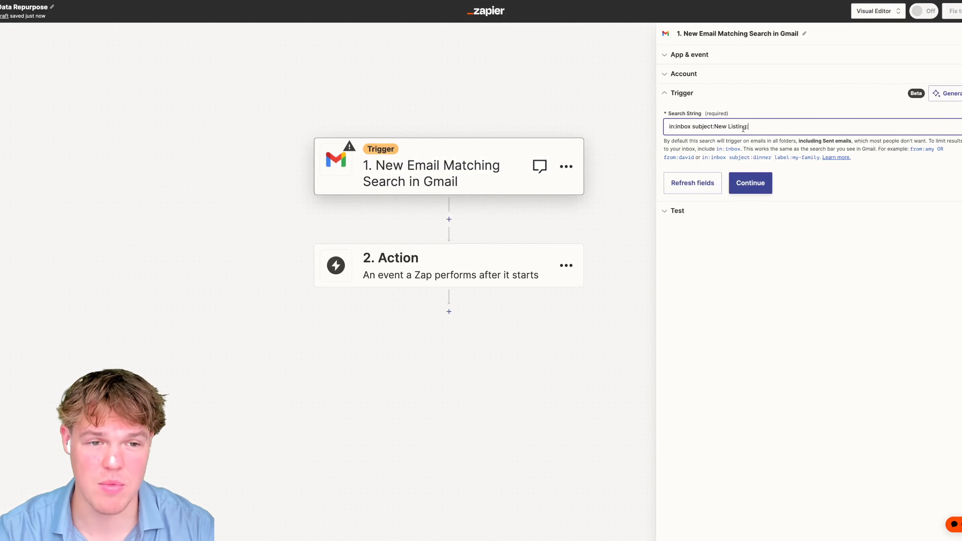
pyautogui.click(759, 185)
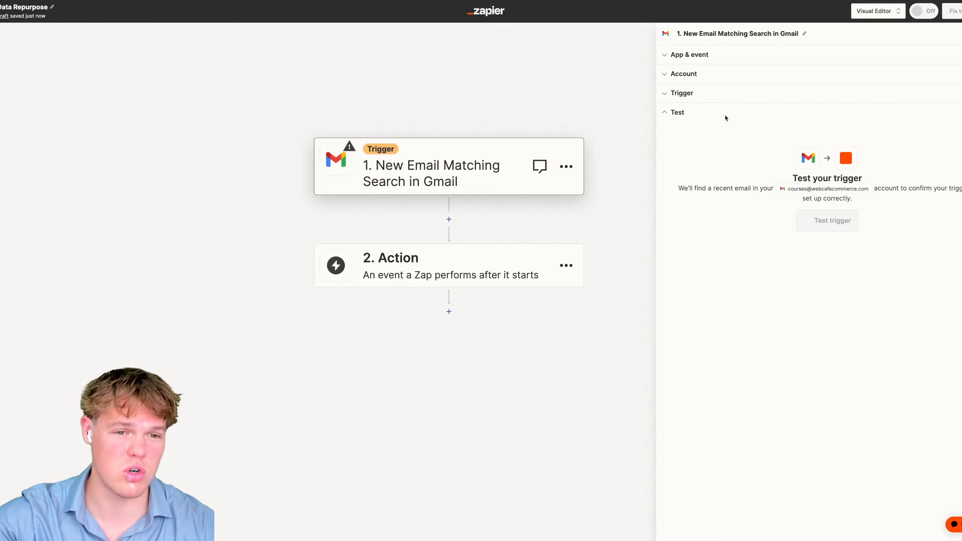
pyautogui.click(719, 99)
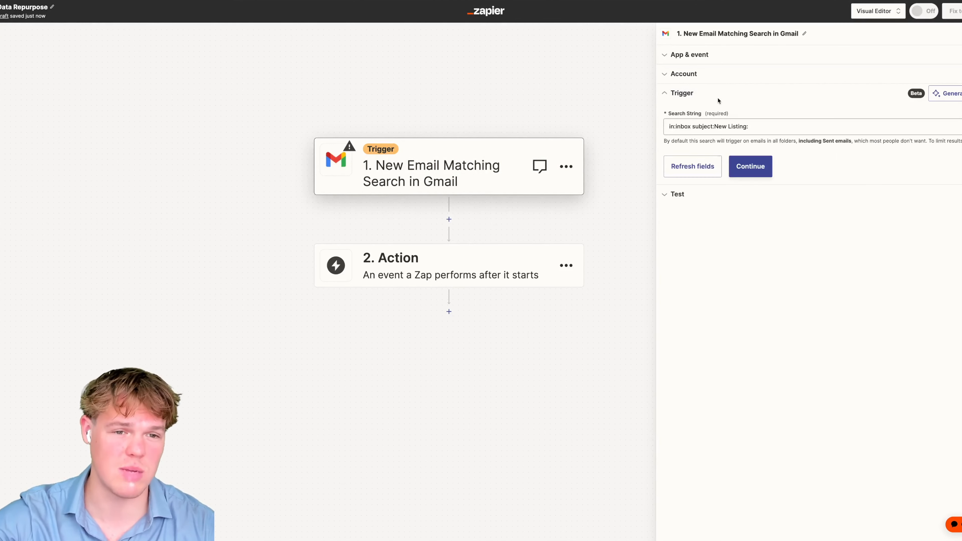
pyautogui.click(757, 167)
# - Test the trigger, review the sample Email A, and pick an app for step 2
pyautogui.click(820, 222)
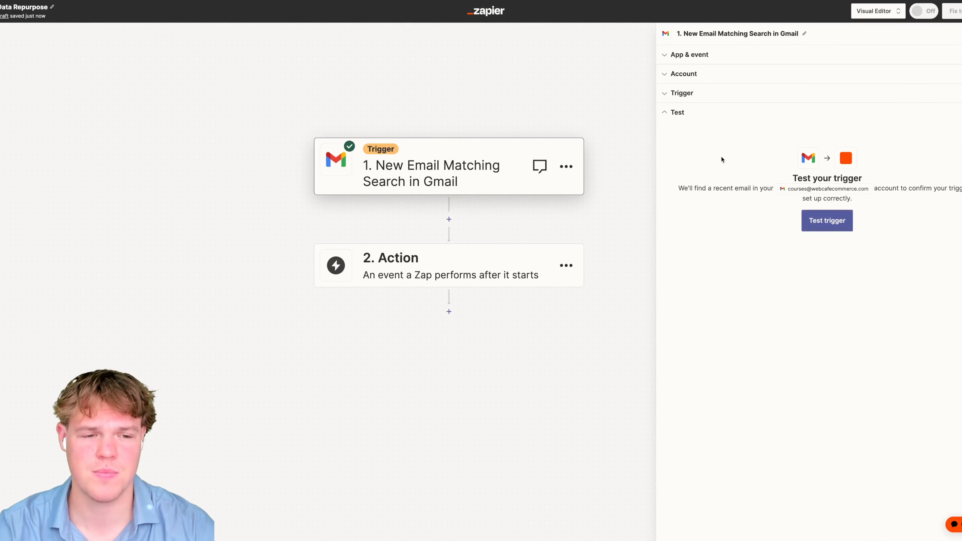
pyautogui.scroll(-10, 890, 239)
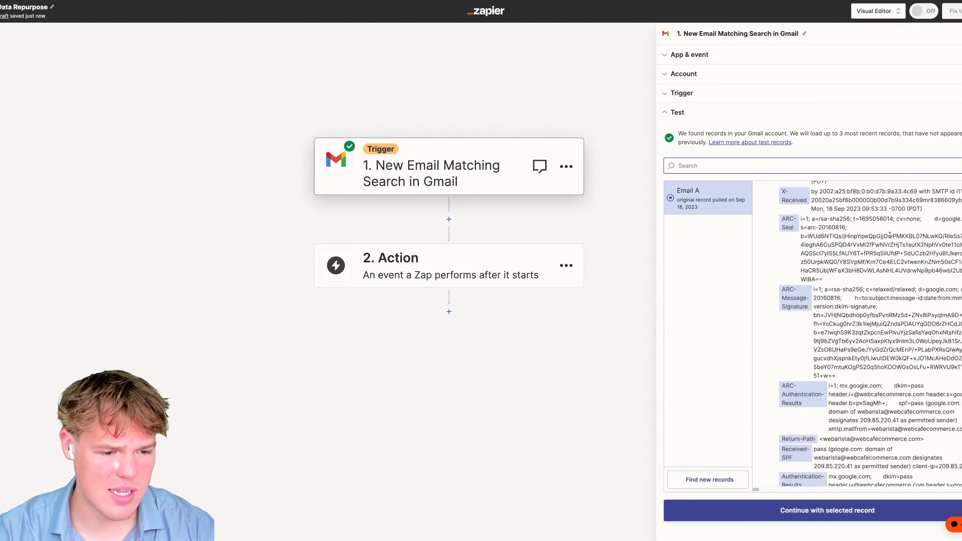
pyautogui.scroll(-5, 890, 237)
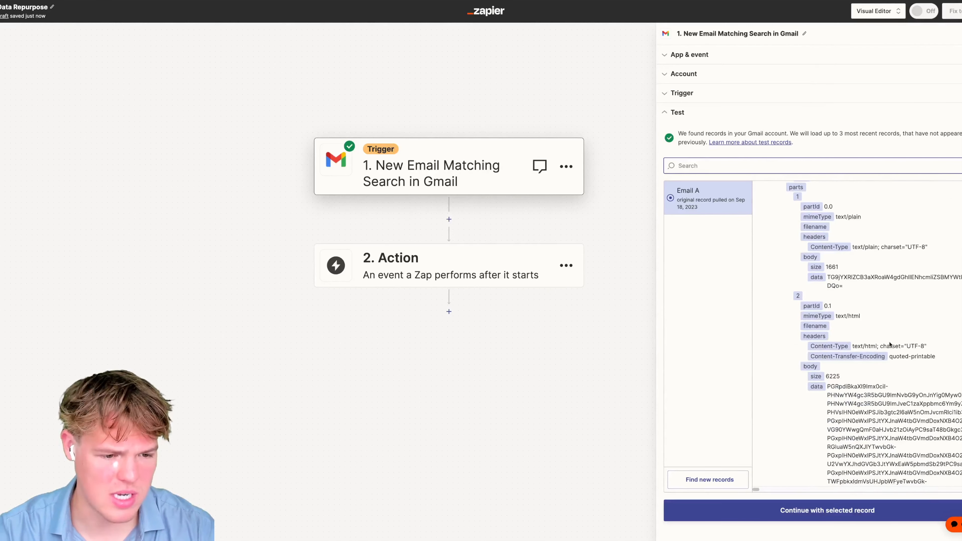
pyautogui.scroll(20, 856, 304)
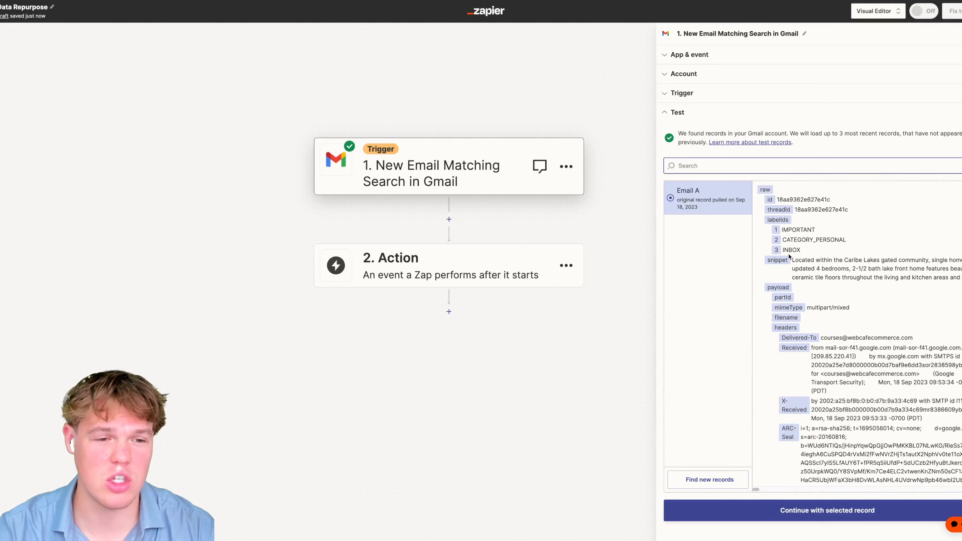
pyautogui.click(459, 263)
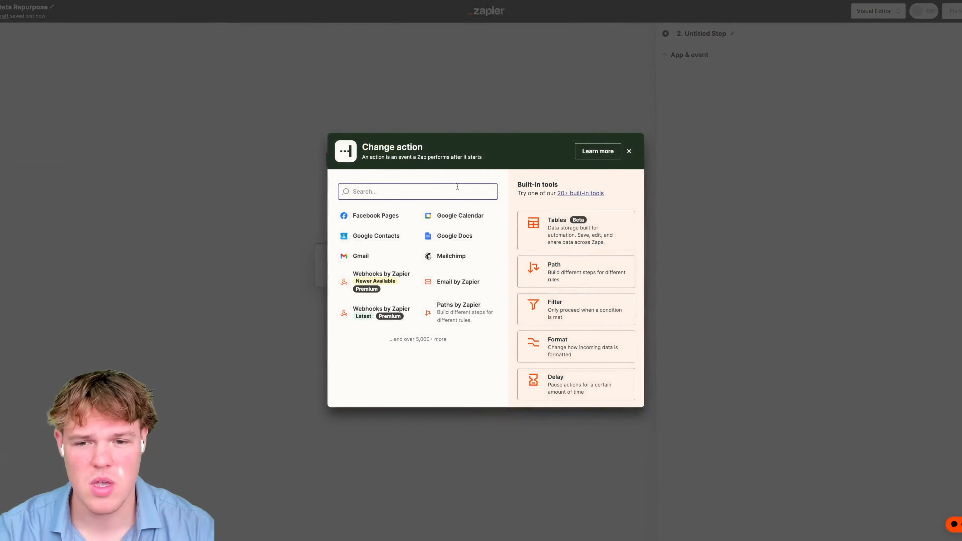
# - Add ChatGPT as the action with the Conversation event and reach the User Message field
pyautogui.write('chatgpt')
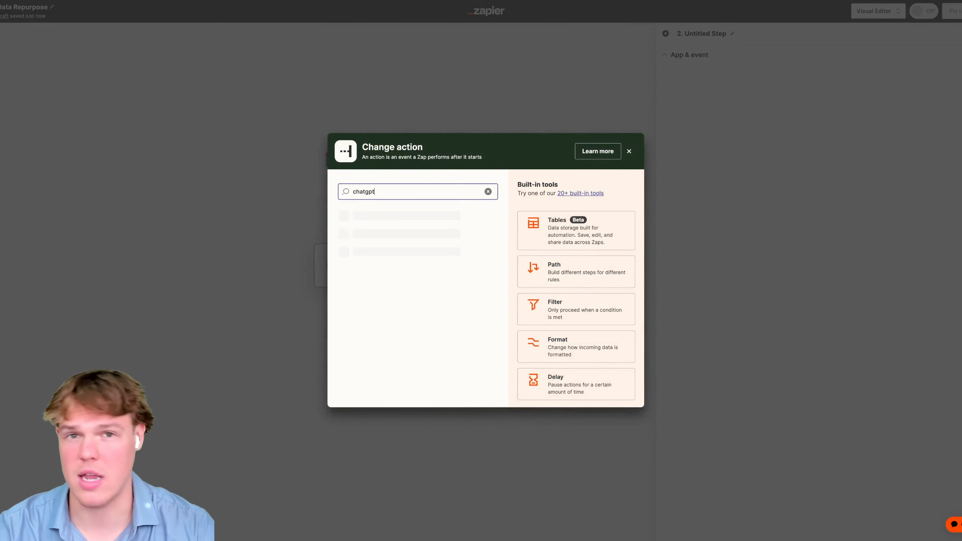
pyautogui.click(368, 219)
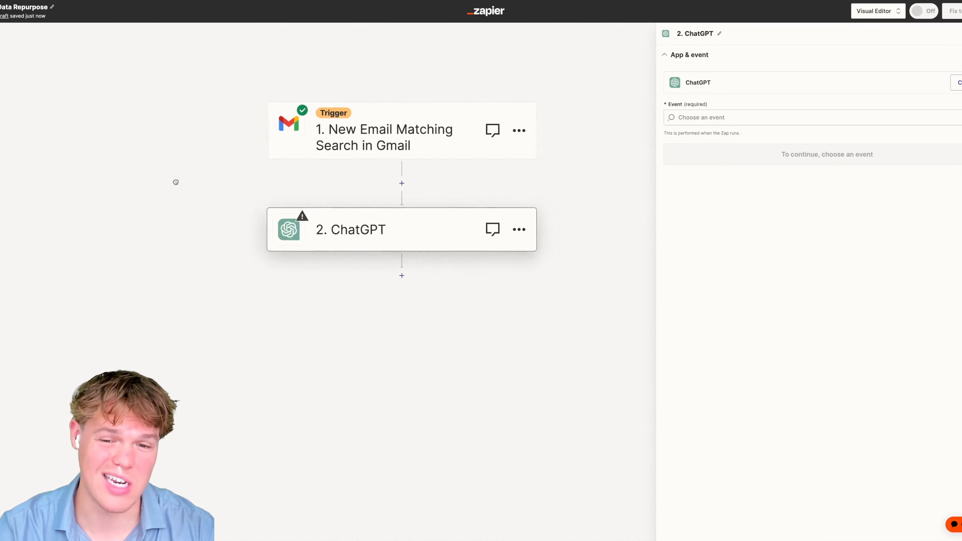
pyautogui.click(725, 117)
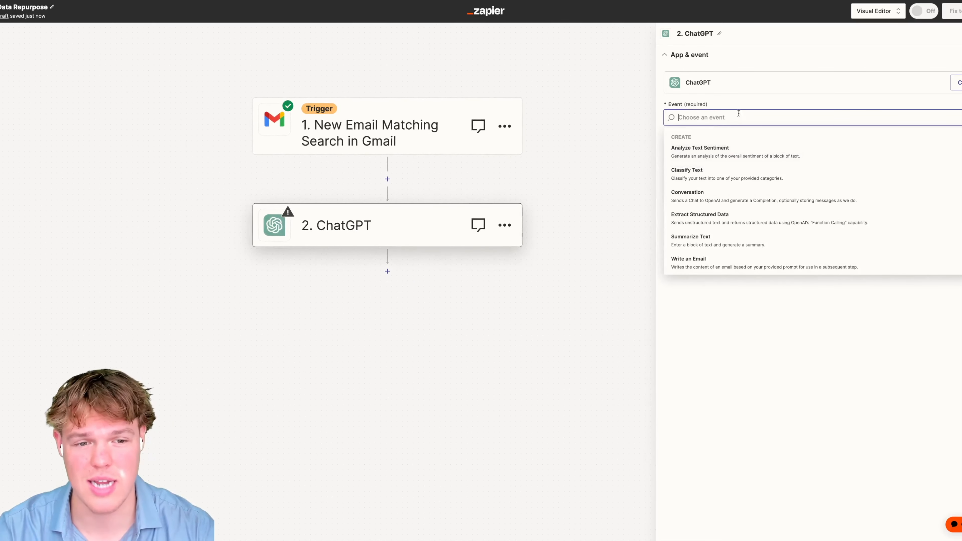
pyautogui.click(741, 195)
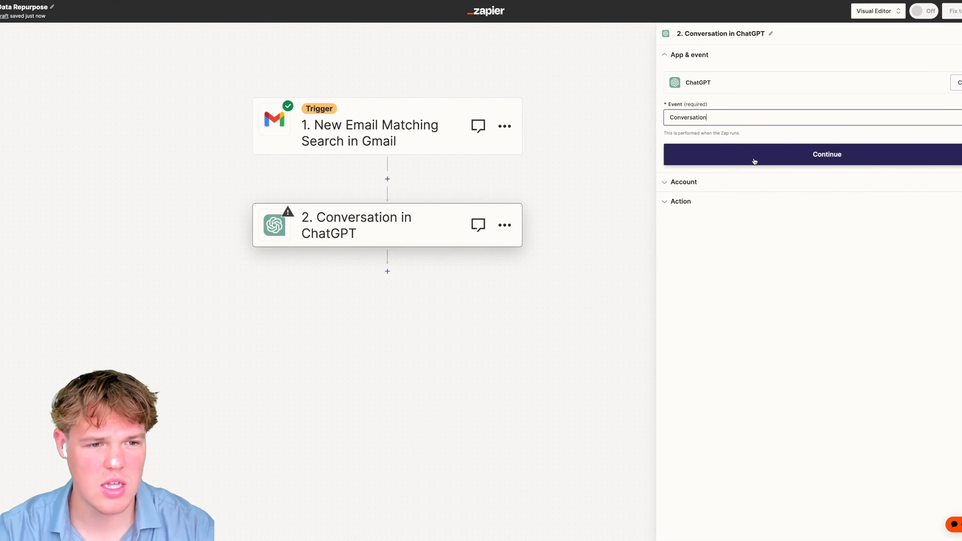
pyautogui.click(735, 158)
pyautogui.click(690, 159)
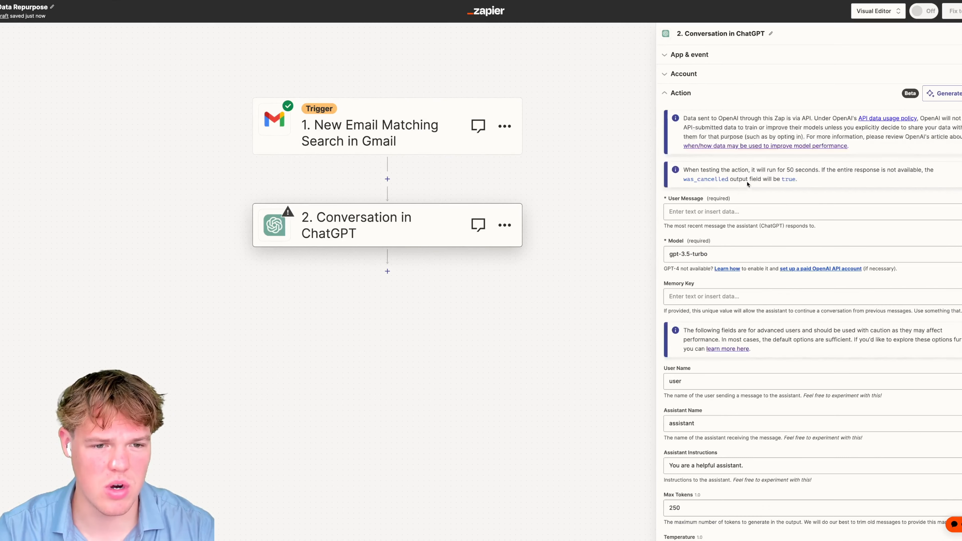
pyautogui.click(727, 207)
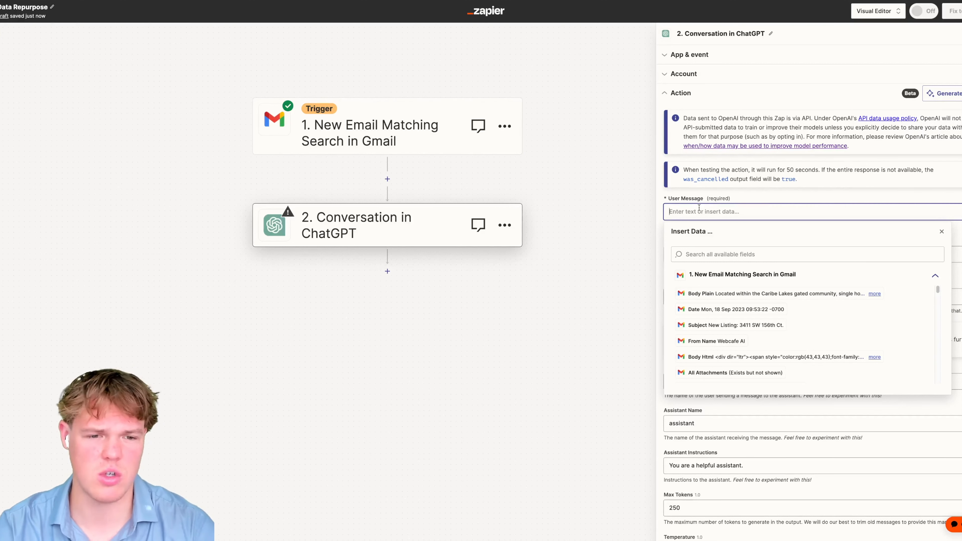
# - Write the context line 'we are a real estate company who just received an email for a new listing'
pyautogui.write('Contx')
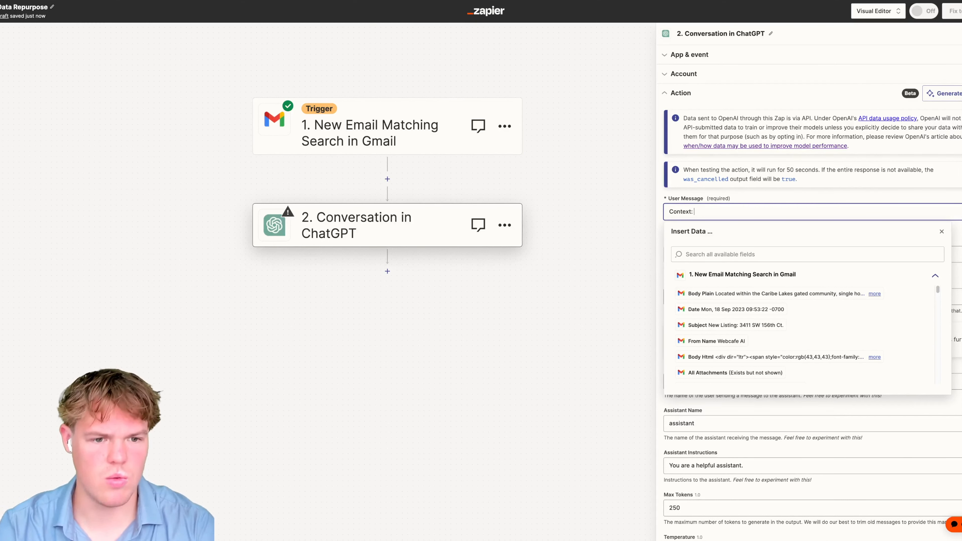
pyautogui.write('we are a re')
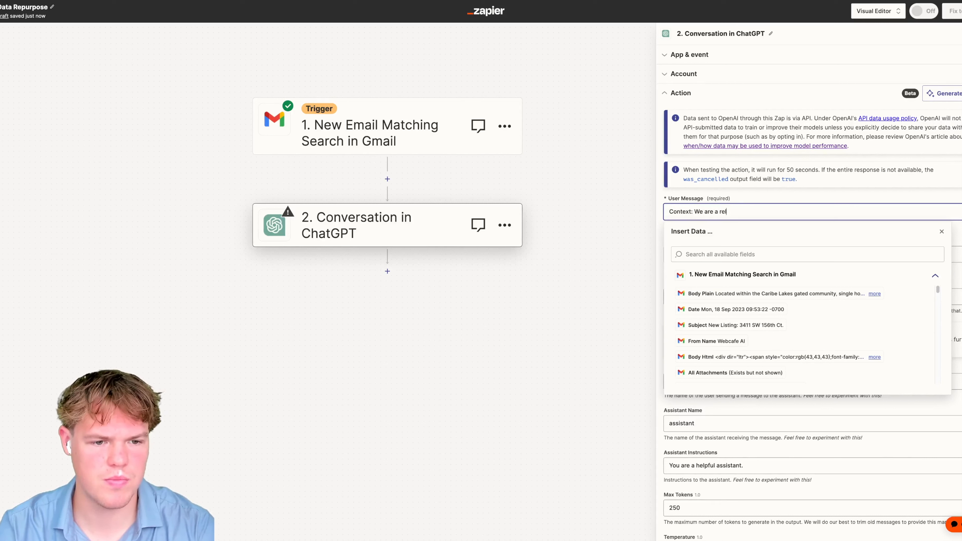
pyautogui.write('alestate co')
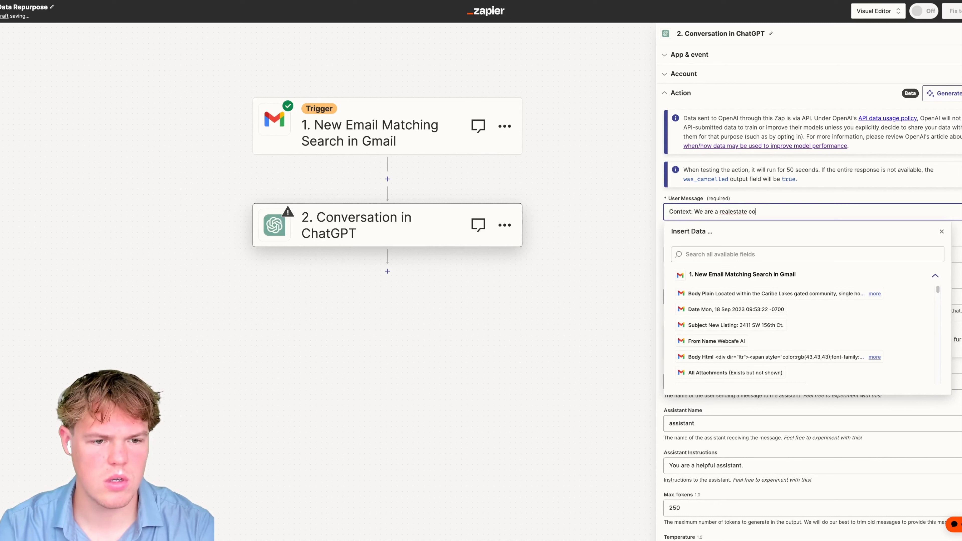
pyautogui.write('mpany who just rec')
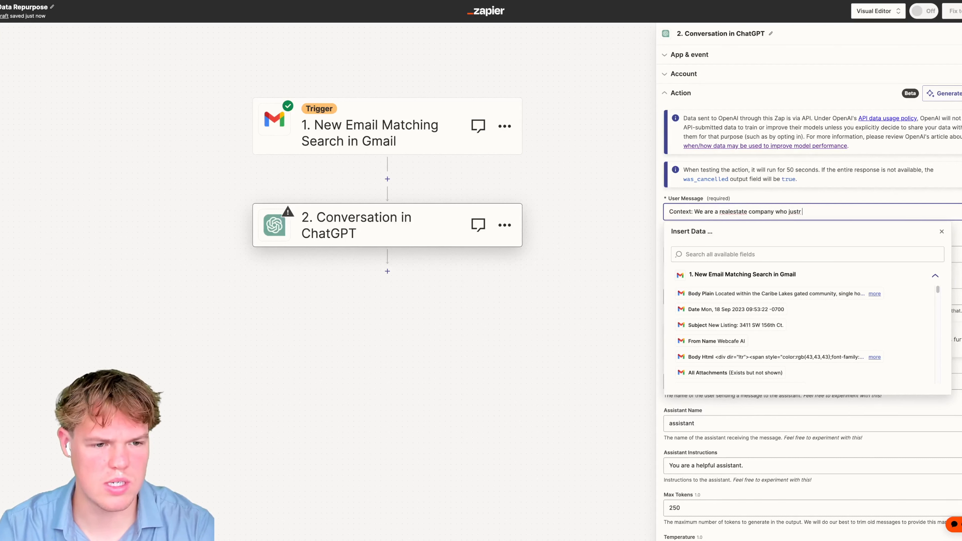
pyautogui.write('eived an email for a new listing')
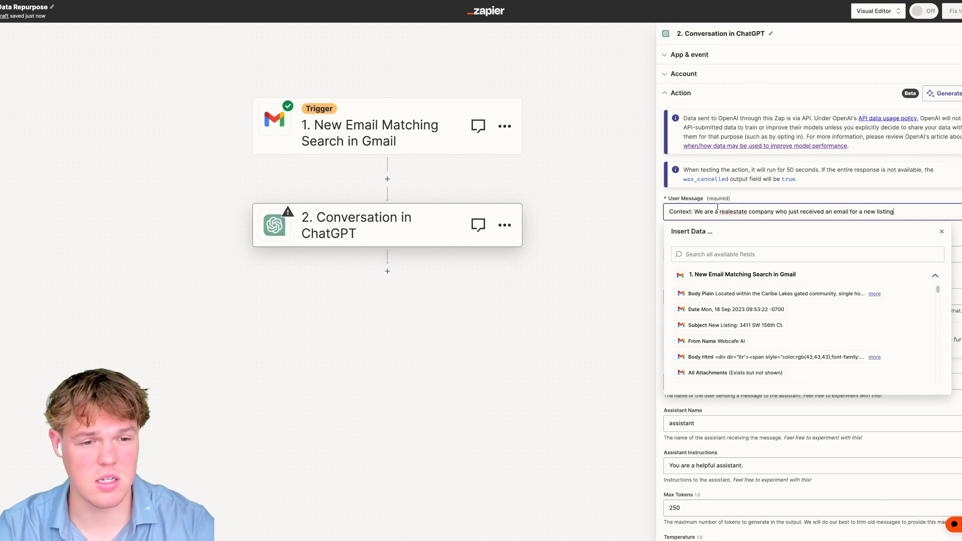
pyautogui.rightClick(731, 213)
pyautogui.click(743, 218)
pyautogui.click(916, 211)
# - Add 'Email Subject:' and 'Email Body' label lines below the context sentence
pyautogui.press('Return')
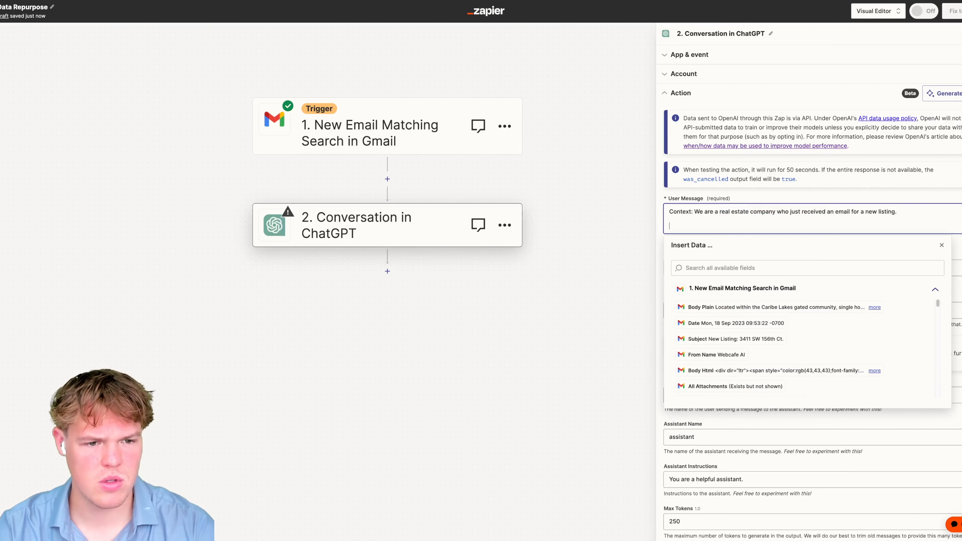
pyautogui.write('Email Subject')
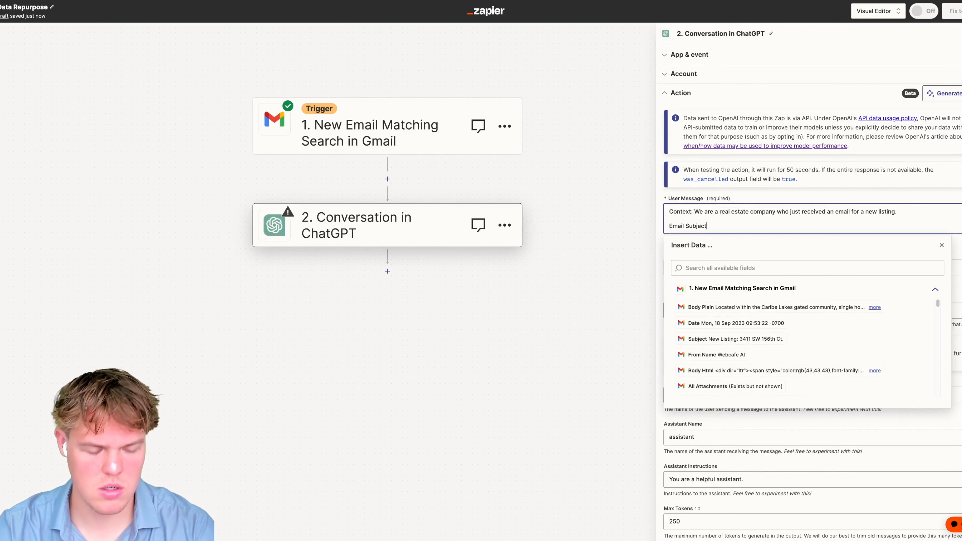
pyautogui.write(':')
pyautogui.press('Return')
pyautogui.write('Email Body')
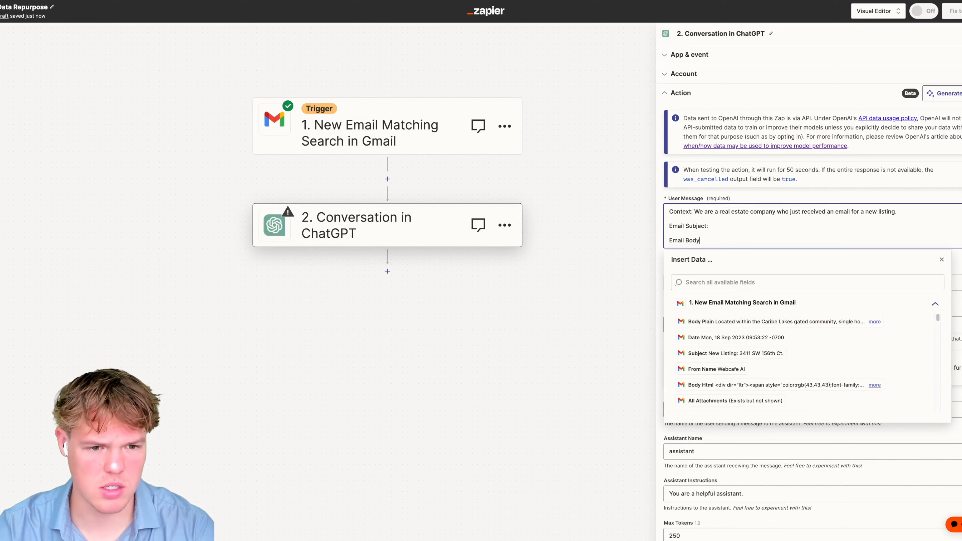
pyautogui.write('()')
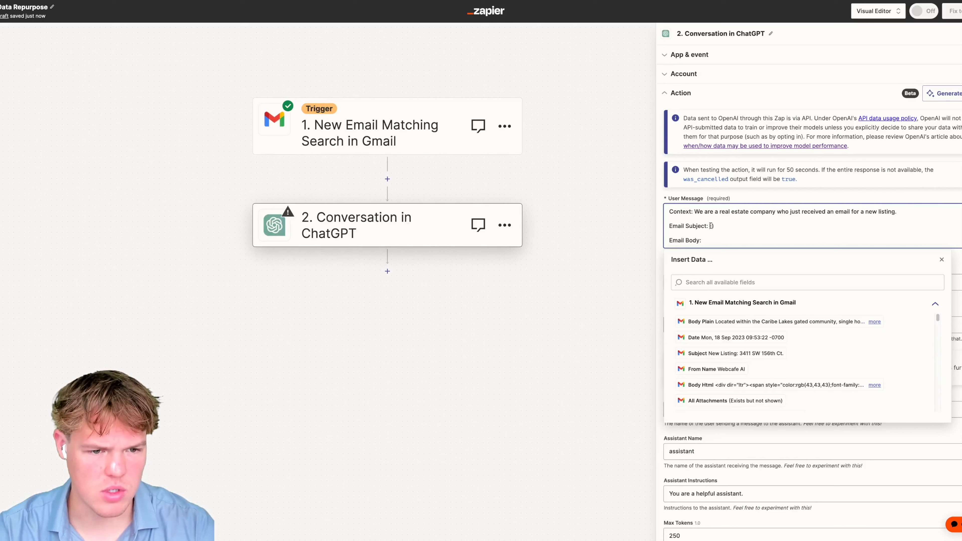
# - Map the Gmail Subject and Body Plain data pills into the ChatGPT user message
pyautogui.click(722, 353)
pyautogui.click(729, 241)
pyautogui.write('()')
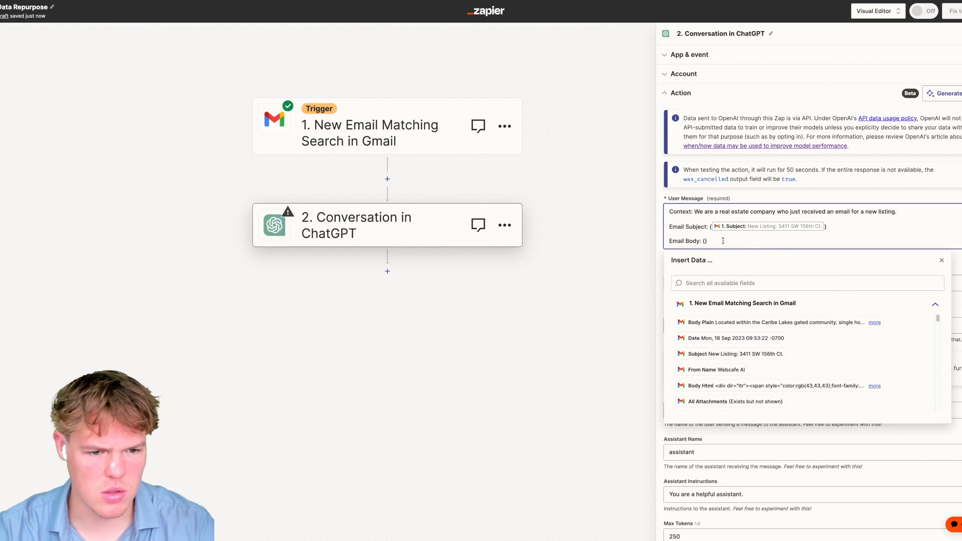
pyautogui.click(747, 323)
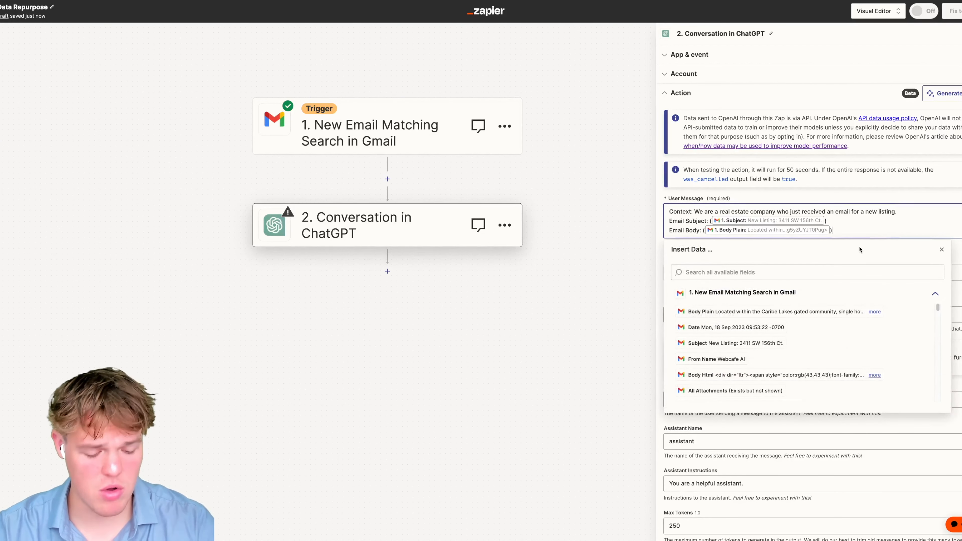
# - Add lines 'Generate:', 'Listing Address:', 'How many bedrooms:' and 'How many bathrooms' below the body
pyautogui.press('Return')
pyautogui.press('Return')
pyautogui.press('Return')
pyautogui.write('Gen')
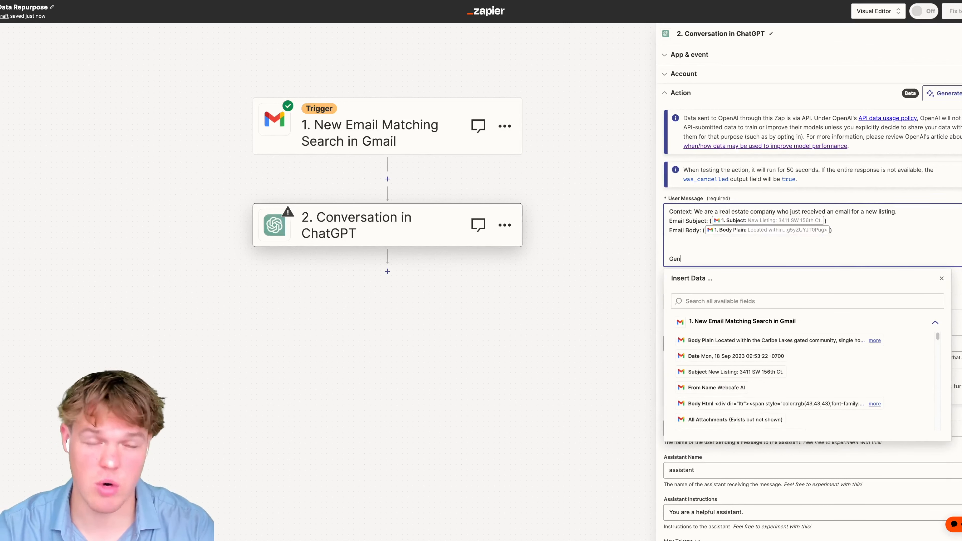
pyautogui.write('erate')
pyautogui.press('BackSpace')
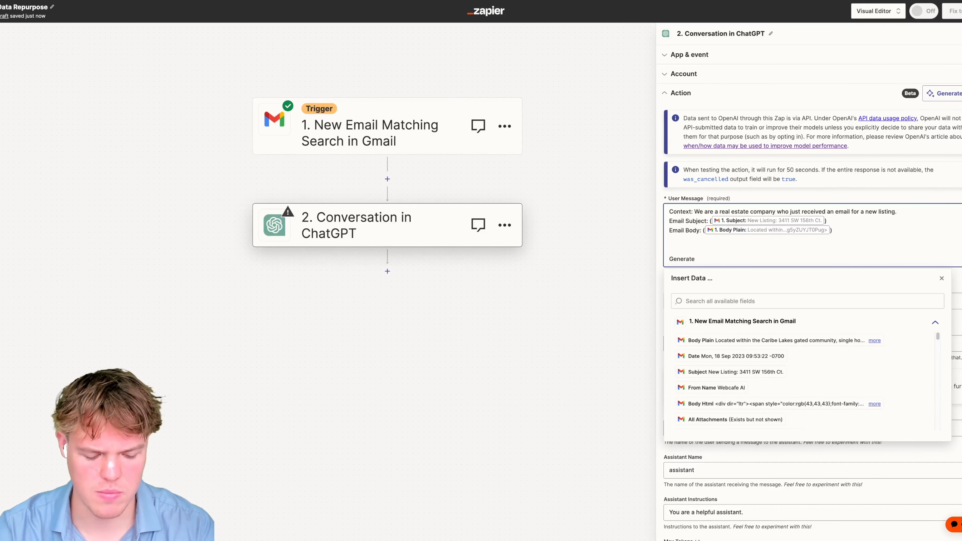
pyautogui.write(':')
pyautogui.press('Return')
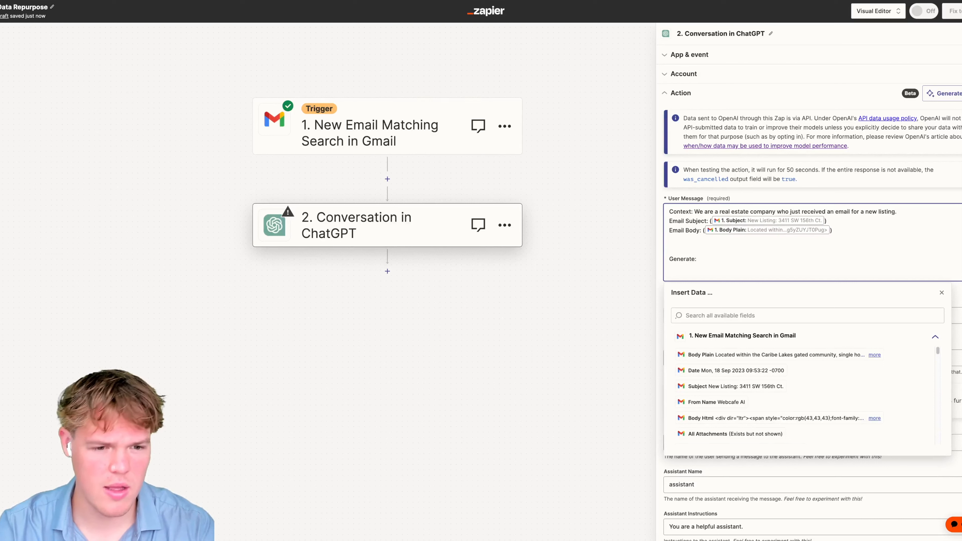
pyautogui.write('Lis')
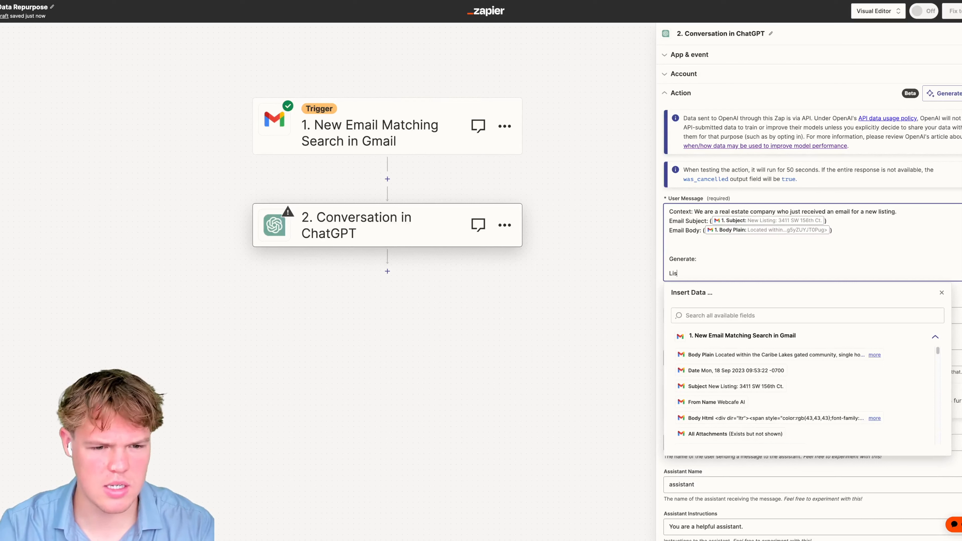
pyautogui.write('ting Address:')
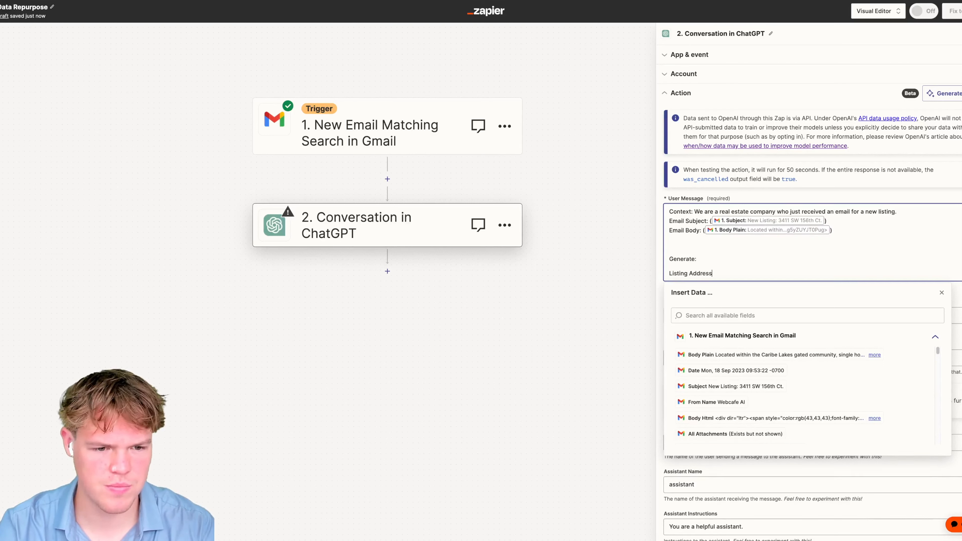
pyautogui.press('Return')
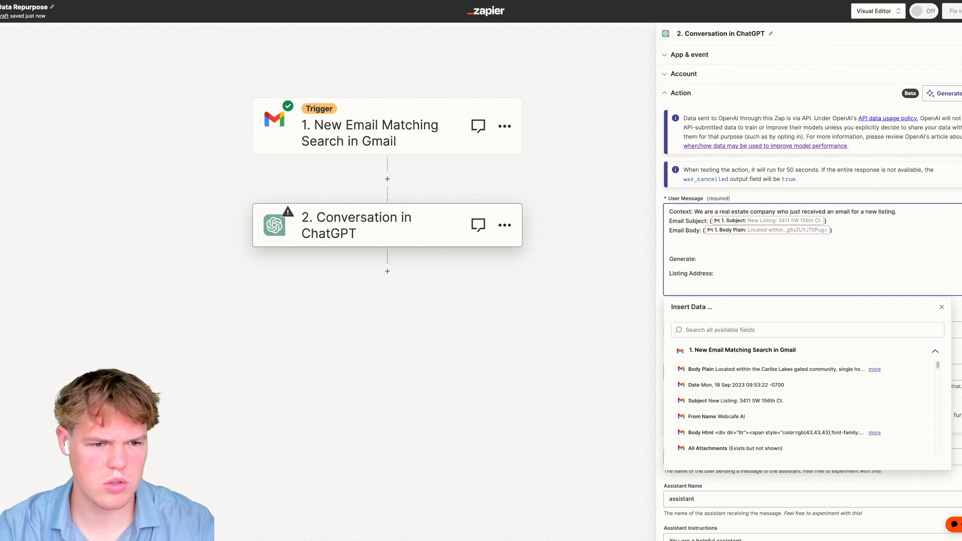
pyautogui.write('Ho')
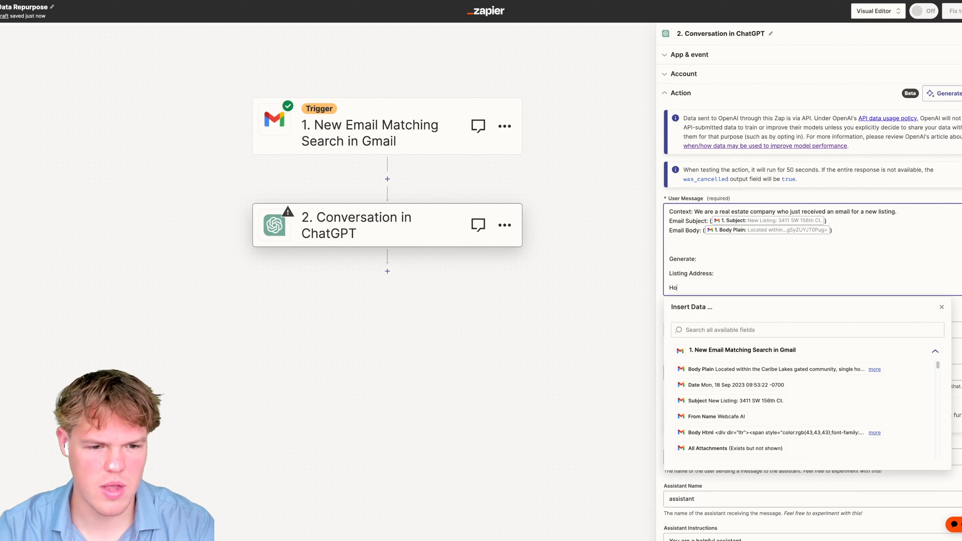
pyautogui.write('w manyt')
pyautogui.press('BackSpace')
pyautogui.write('be')
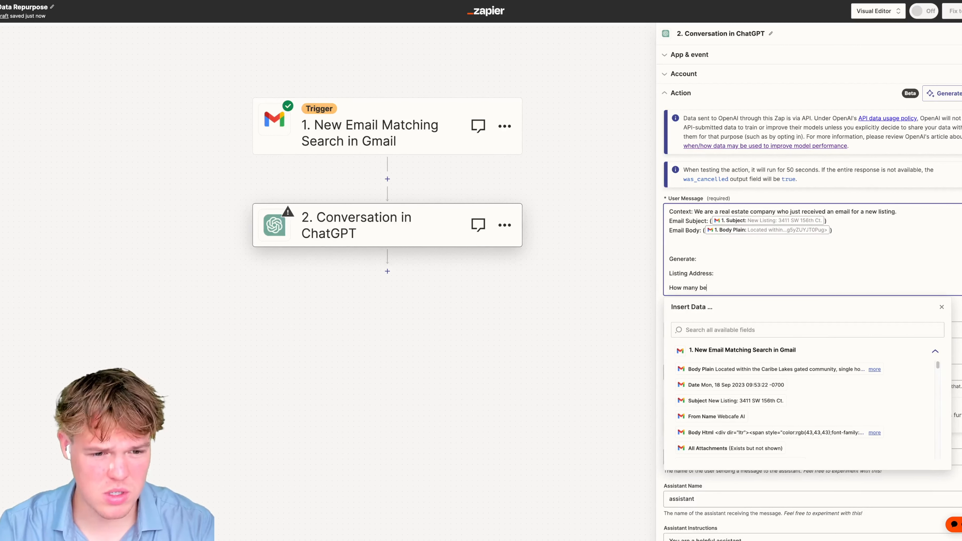
pyautogui.write('droo')
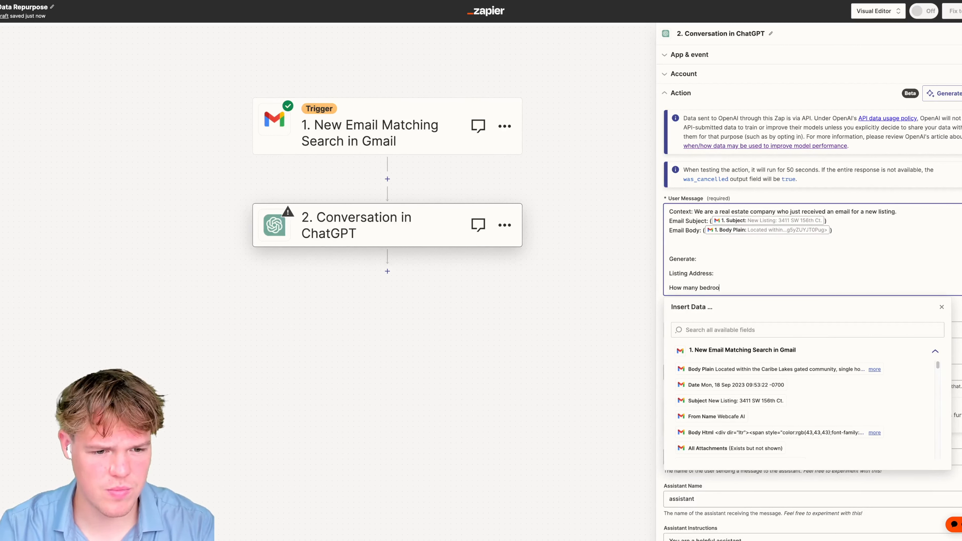
pyautogui.write('ms:')
pyautogui.press('Return')
pyautogui.write('How ma')
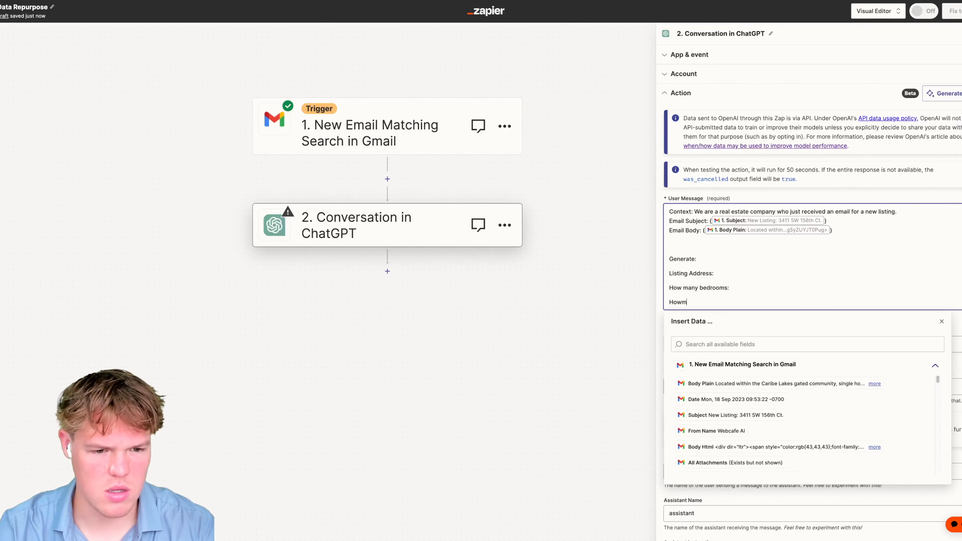
pyautogui.write('ny bat')
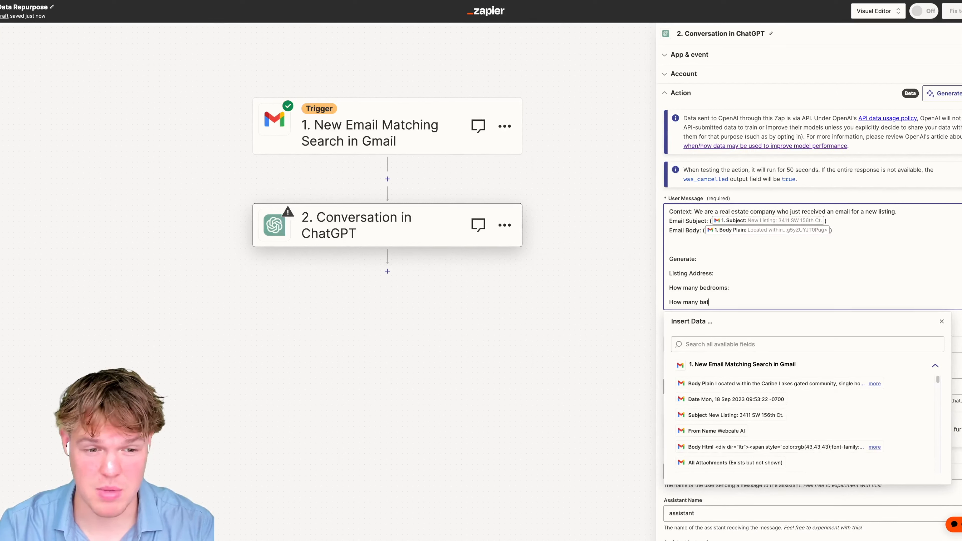
pyautogui.write('hrooms:')
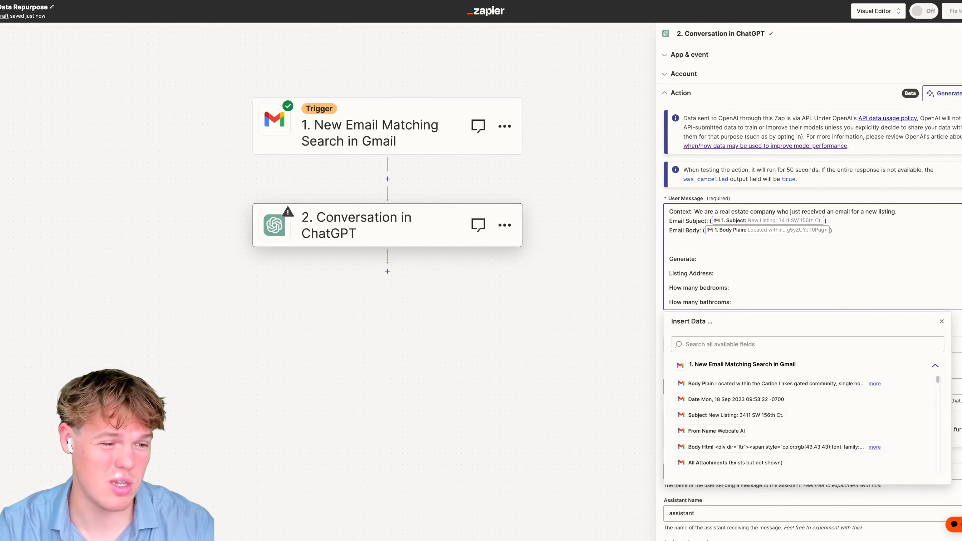
# - Set the ChatGPT model to gpt-4 and the memory key to realestadata, then continue
pyautogui.click(942, 322)
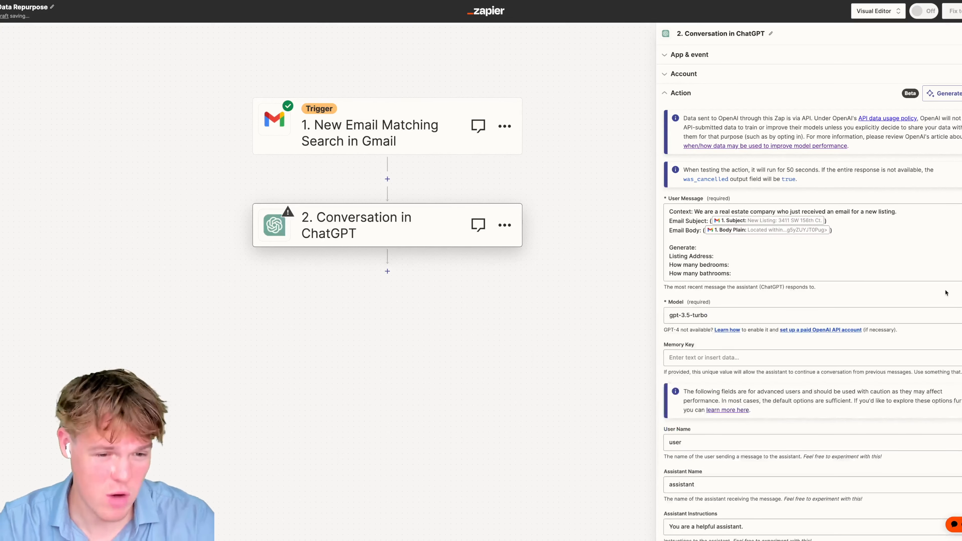
pyautogui.click(860, 317)
pyautogui.click(681, 343)
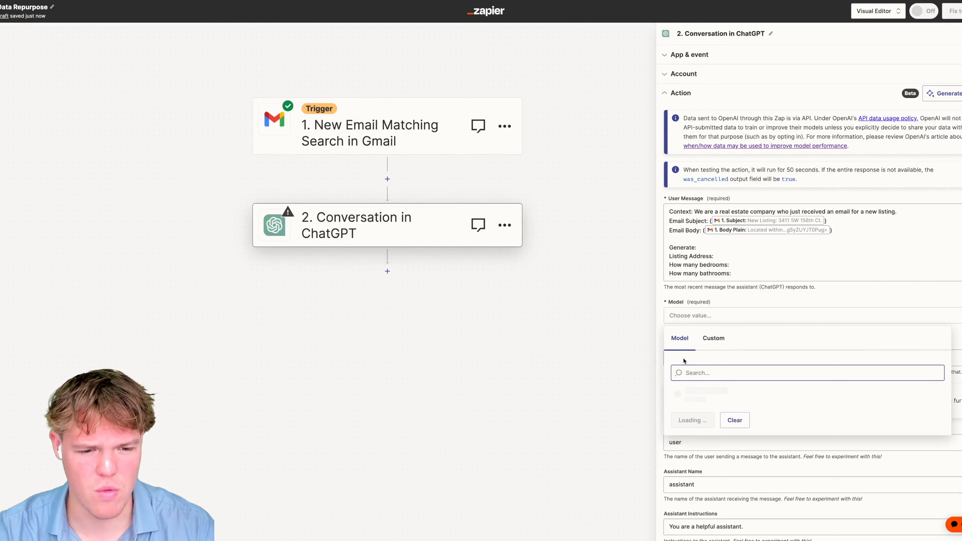
pyautogui.click(713, 395)
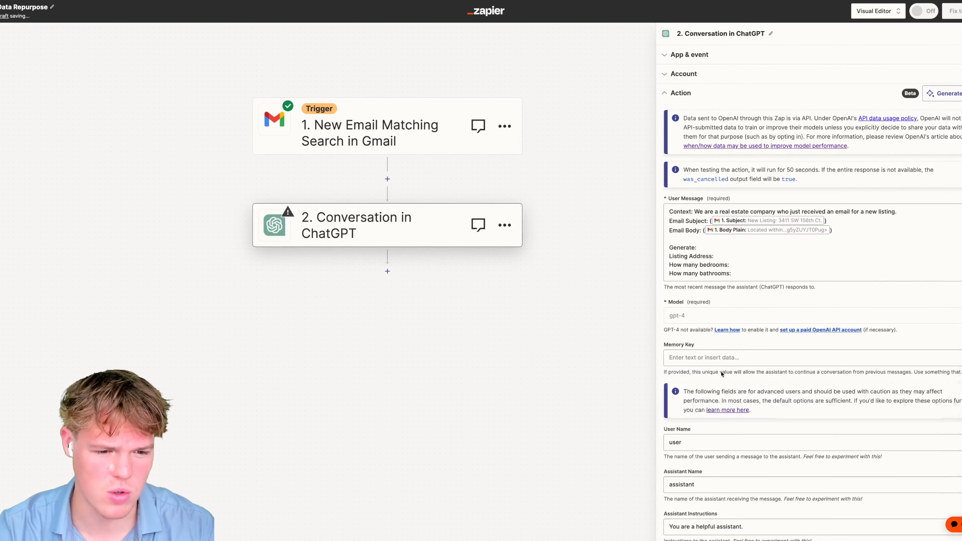
pyautogui.click(720, 348)
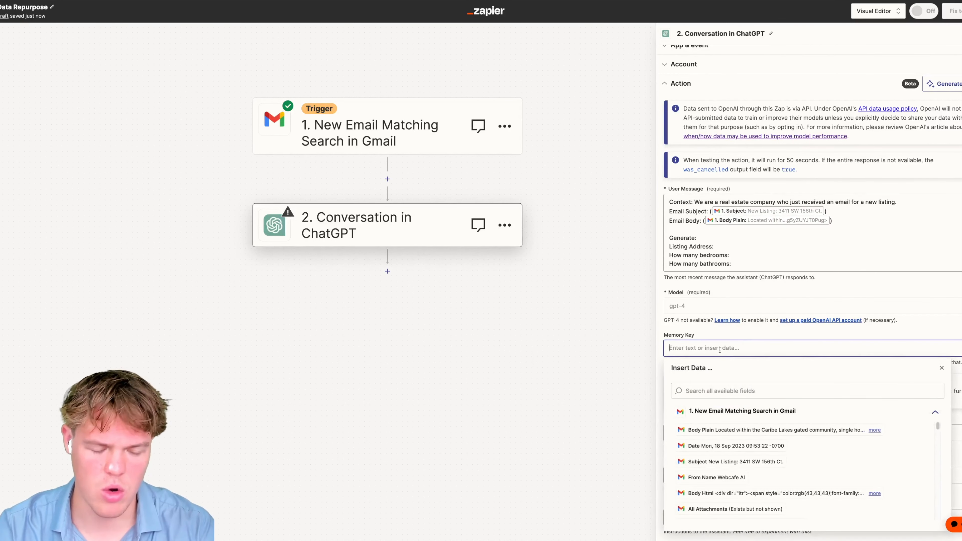
pyautogui.write('reales')
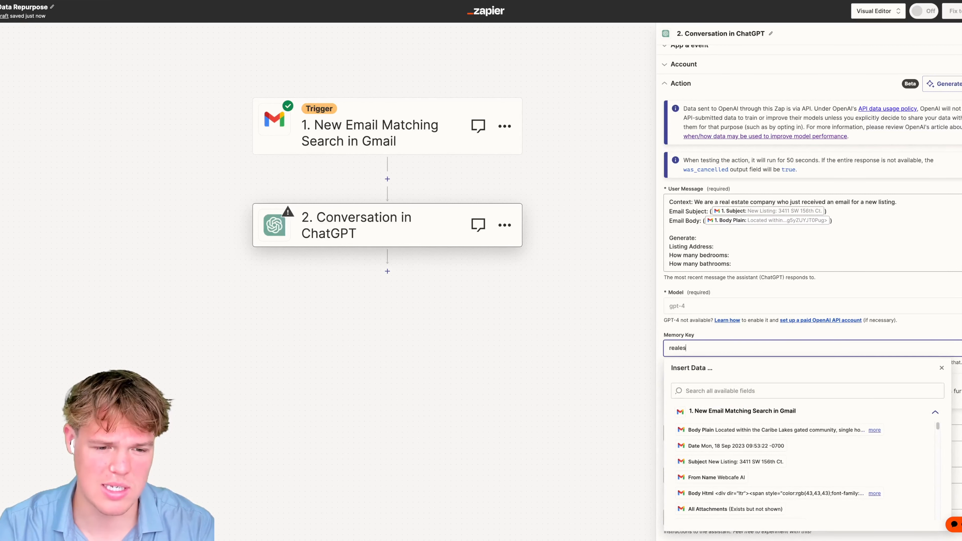
pyautogui.write('tadata')
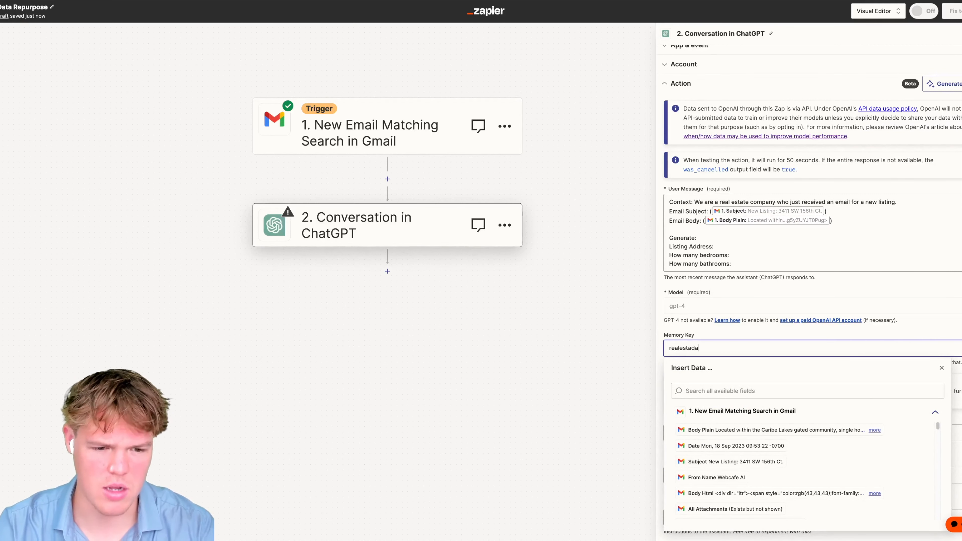
pyautogui.click(953, 327)
pyautogui.scroll(-5, 909, 360)
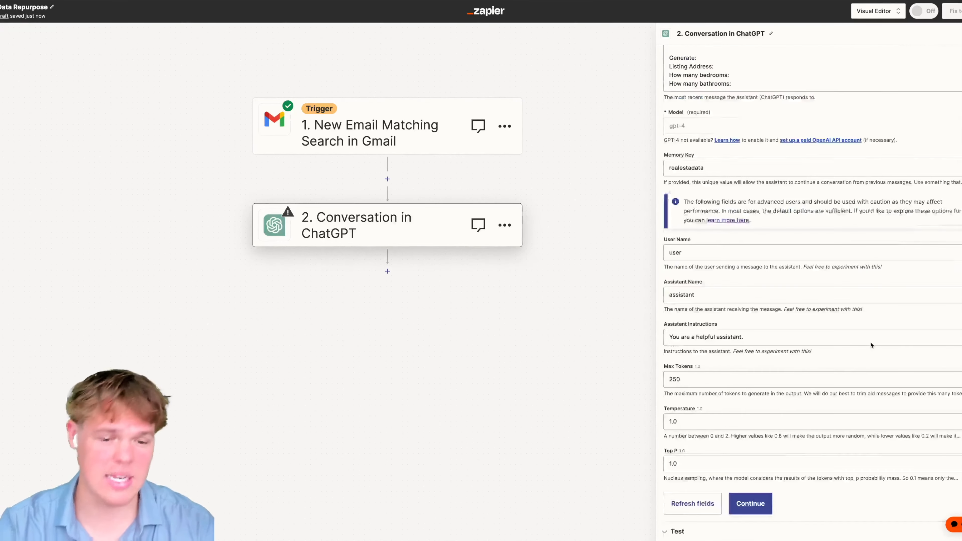
pyautogui.click(761, 502)
# - Test the ChatGPT step and check it returns the listing address, 4 bedrooms and 2.5 bathrooms
pyautogui.click(732, 503)
pyautogui.scroll(-3, 787, 387)
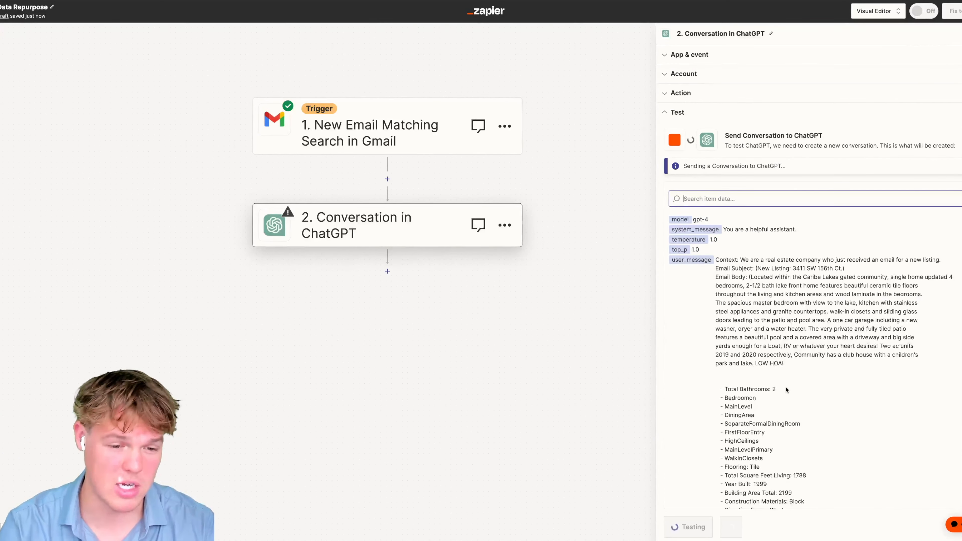
pyautogui.scroll(-2, 787, 388)
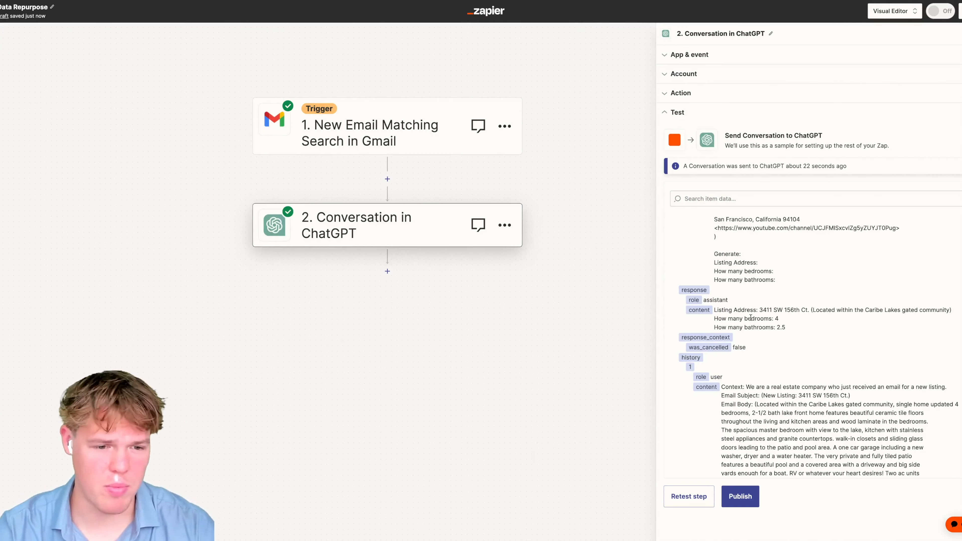
pyautogui.moveTo(758, 310); pyautogui.dragTo(867, 309)
pyautogui.moveTo(806, 321); pyautogui.dragTo(762, 328)
# - Add an empty third step below the ChatGPT step
pyautogui.scroll(-1, 803, 330)
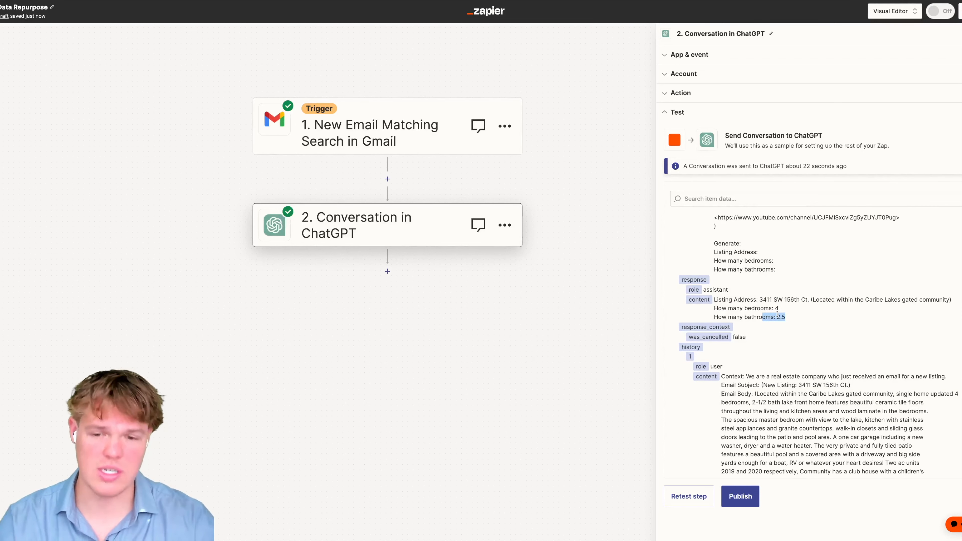
pyautogui.click(387, 271)
pyautogui.click(681, 166)
# - Duplicate the ChatGPT step and delete the empty action step
pyautogui.click(504, 225)
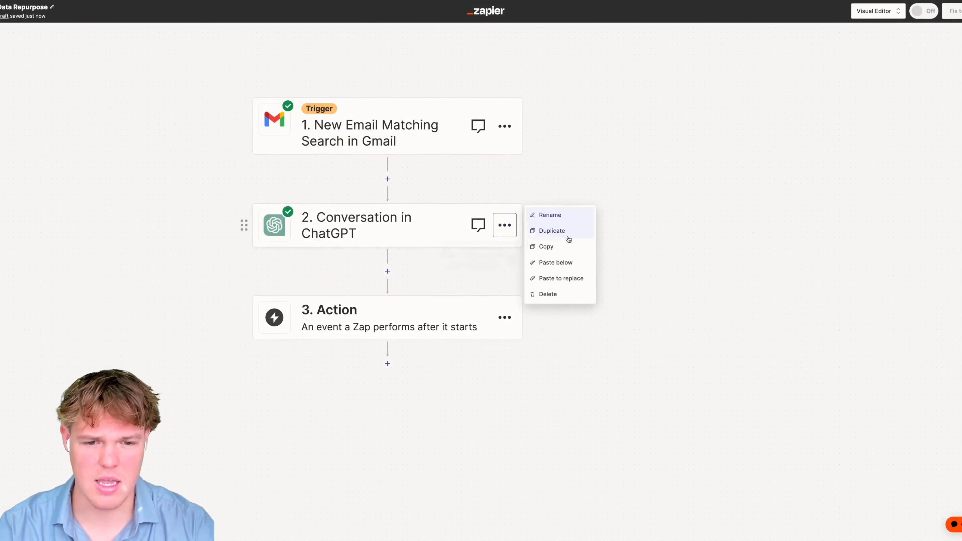
pyautogui.click(563, 231)
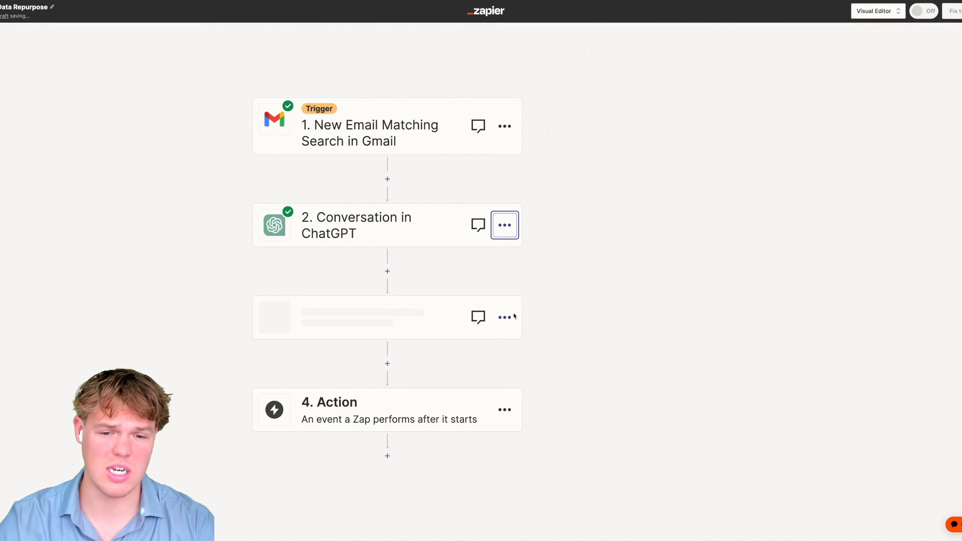
pyautogui.click(504, 415)
pyautogui.click(557, 478)
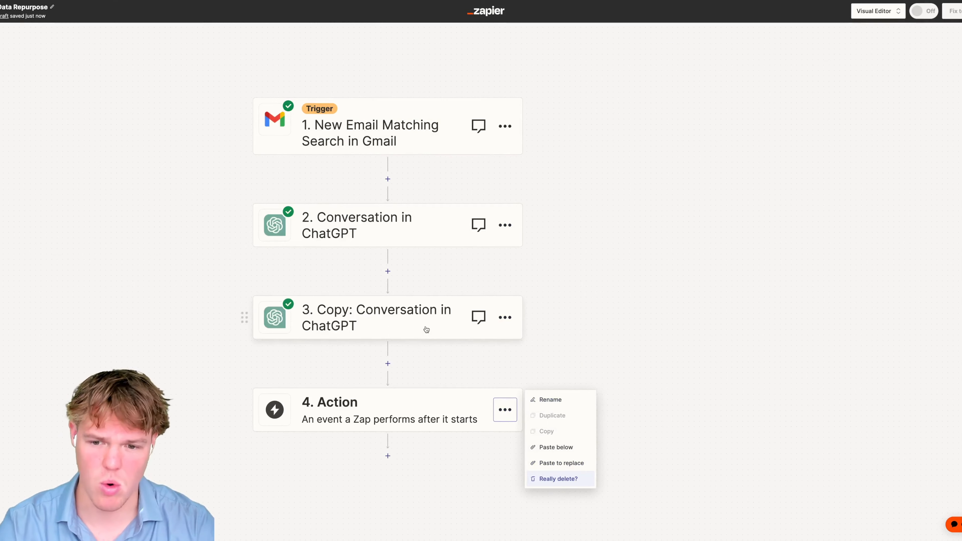
pyautogui.click(568, 478)
# - Rename step 2 to 'Specific Data Points'
pyautogui.click(506, 225)
pyautogui.click(547, 215)
pyautogui.write('specific Data Points')
pyautogui.press('Return')
# - Replace the copied step's Generate lines with a 3-sentence selling-copy request and 'Tone: Persuasive'
pyautogui.click(366, 324)
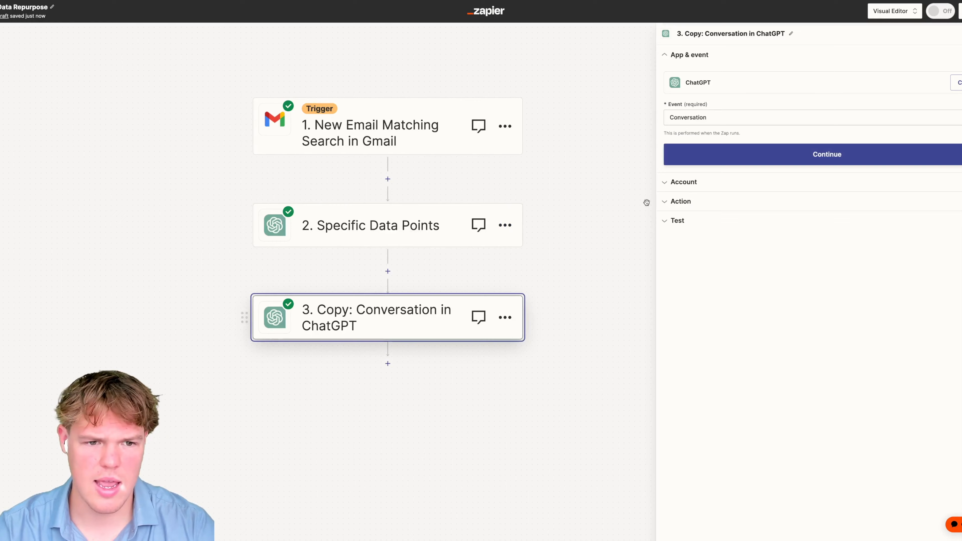
pyautogui.click(696, 201)
pyautogui.moveTo(731, 274); pyautogui.dragTo(663, 261)
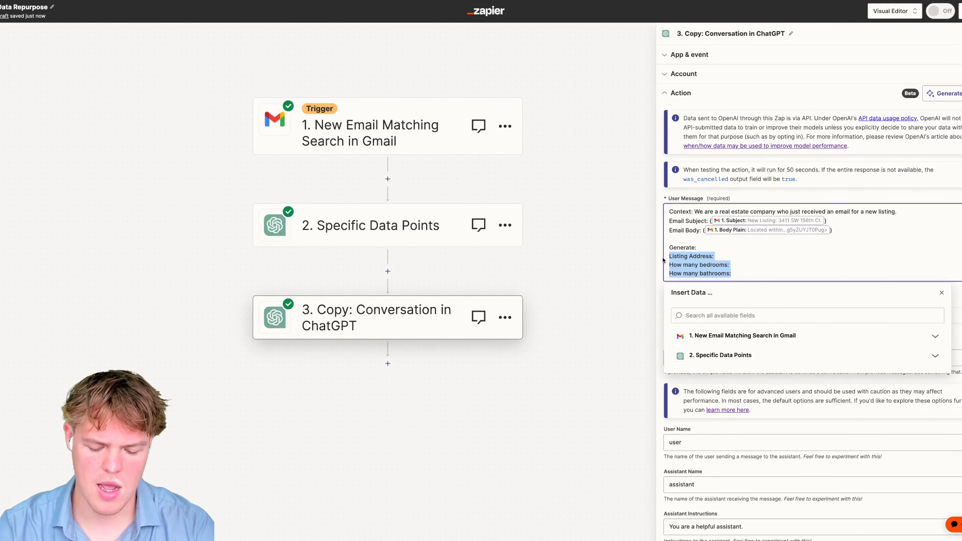
pyautogui.press('BackSpace')
pyautogui.press('BackSpace')
pyautogui.press('BackSpace')
pyautogui.write('i')
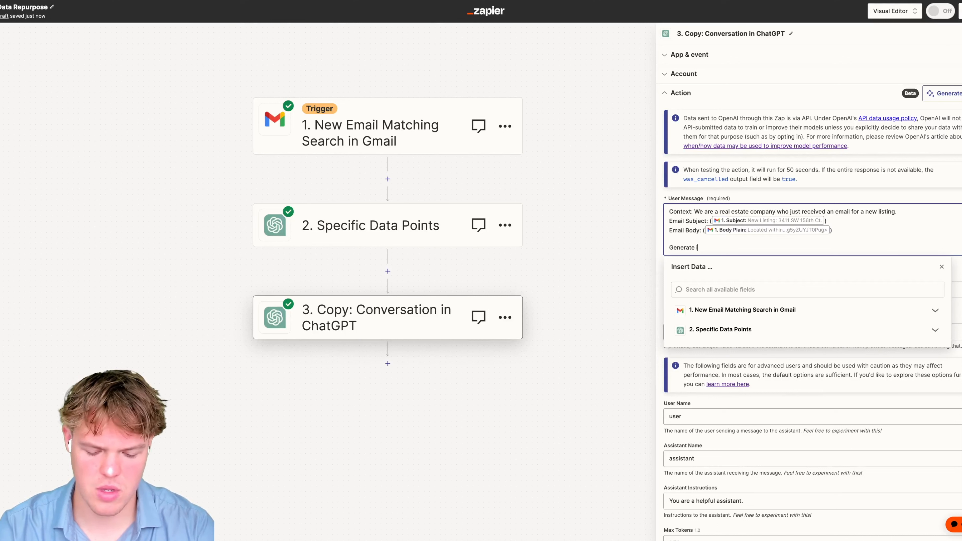
pyautogui.write('n 3 sentnec')
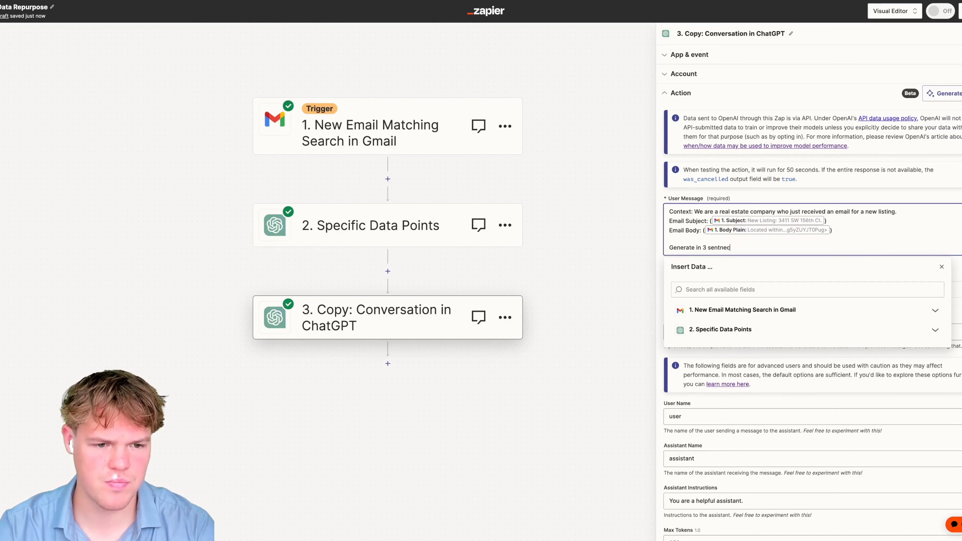
pyautogui.press('BackSpace')
pyautogui.press('BackSpace')
pyautogui.press('BackSpace')
pyautogui.write('ences a')
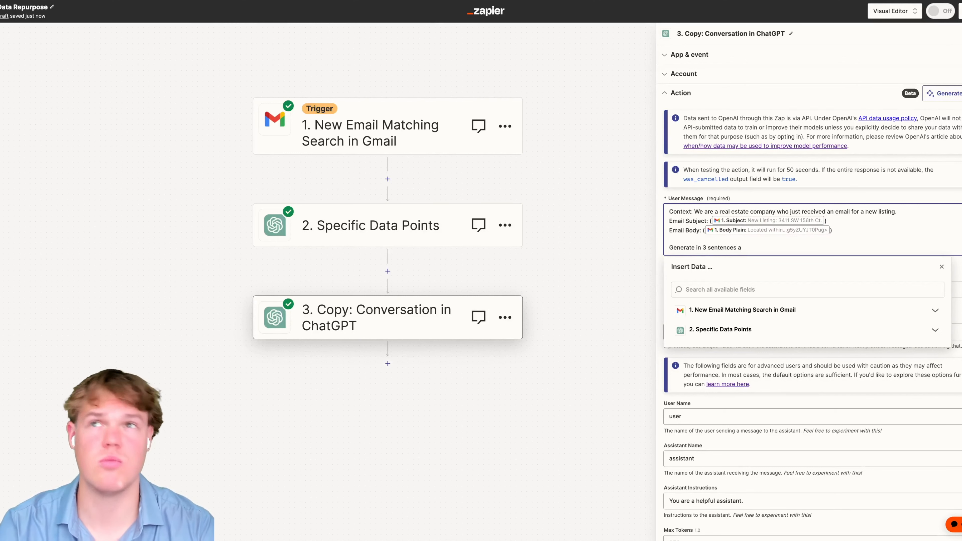
pyautogui.write(' selling copy fo')
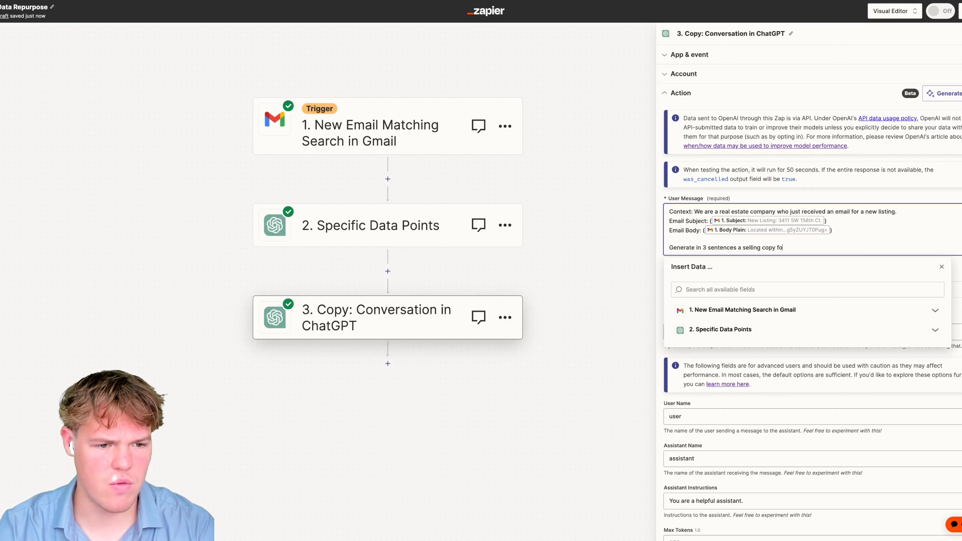
pyautogui.write('r advertise')
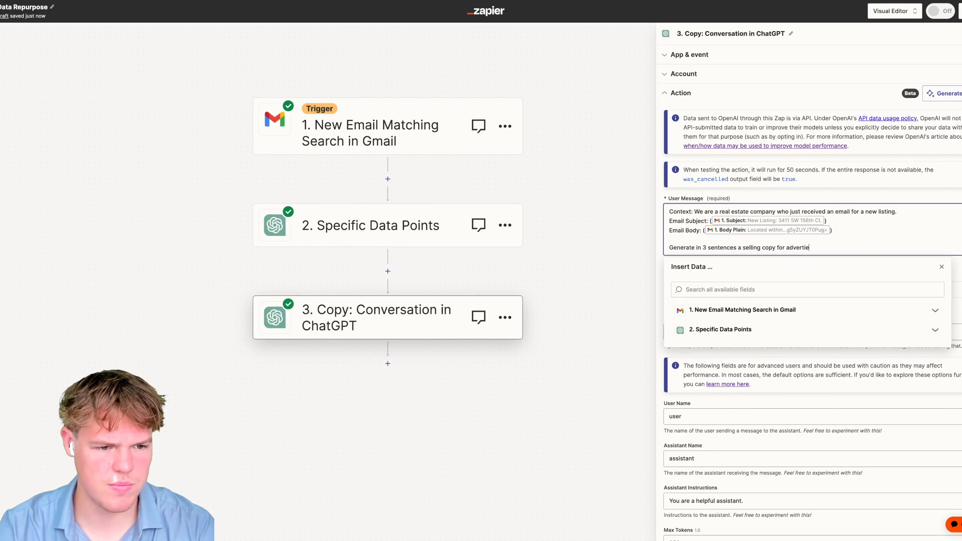
pyautogui.write('ment.')
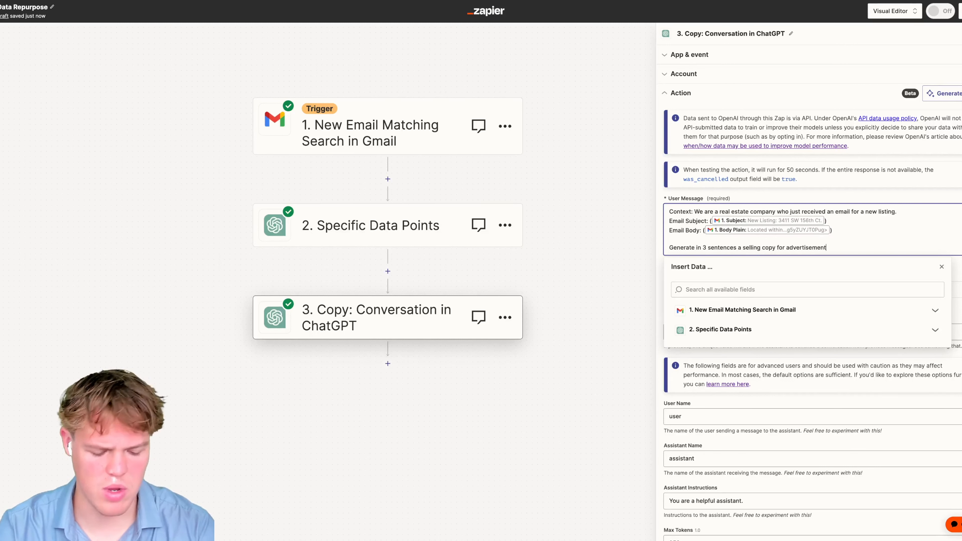
pyautogui.press('Return')
pyautogui.write('Tone: ')
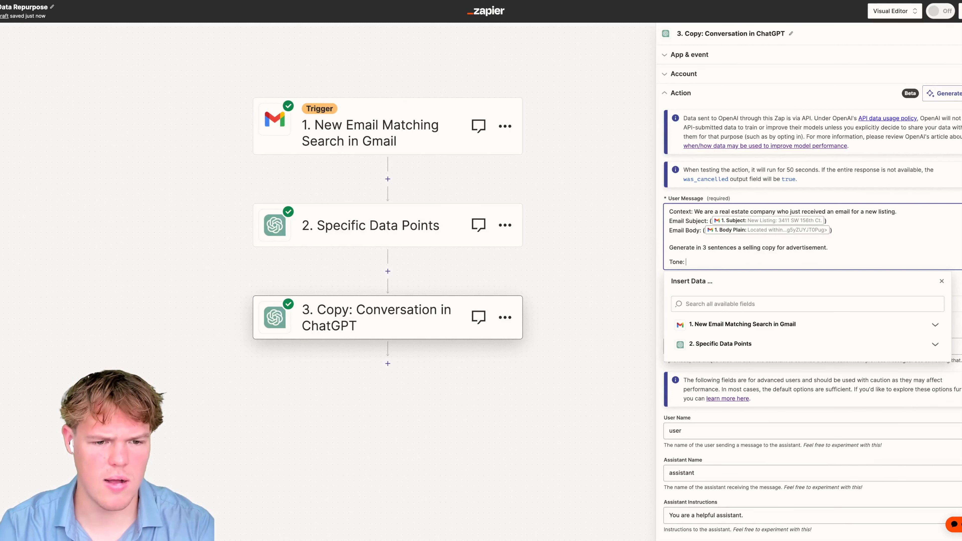
pyautogui.write('Persuasive')
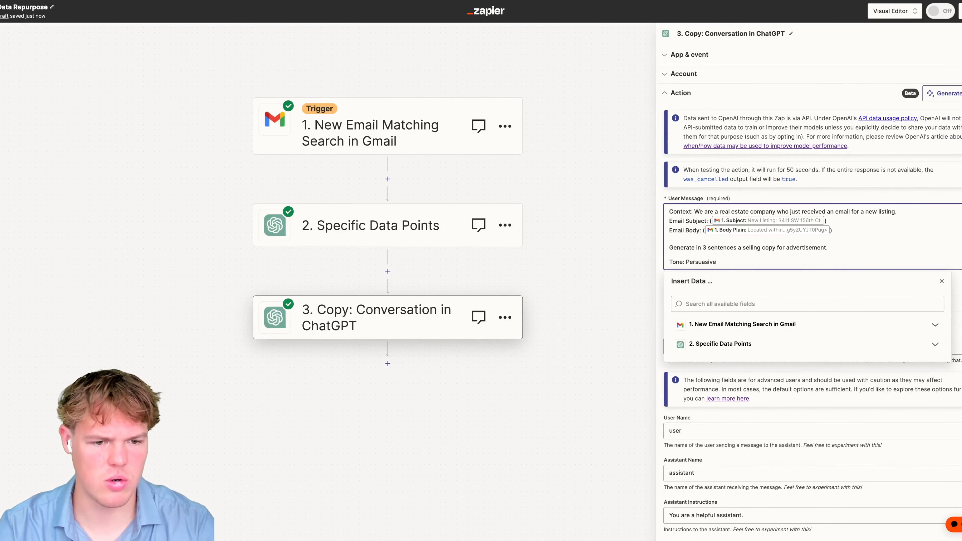
# - Change the memory key to realesttone and continue to testing
pyautogui.click(941, 281)
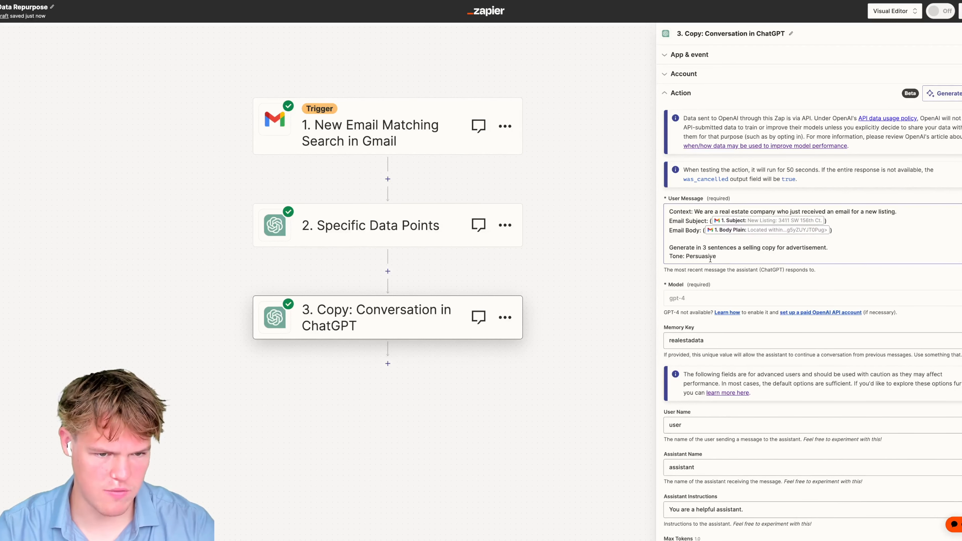
pyautogui.scroll(-3, 707, 228)
pyautogui.click(707, 227)
pyautogui.press('BackSpace')
pyautogui.press('BackSpace')
pyautogui.press('BackSpace')
pyautogui.press('BackSpace')
pyautogui.press('BackSpace')
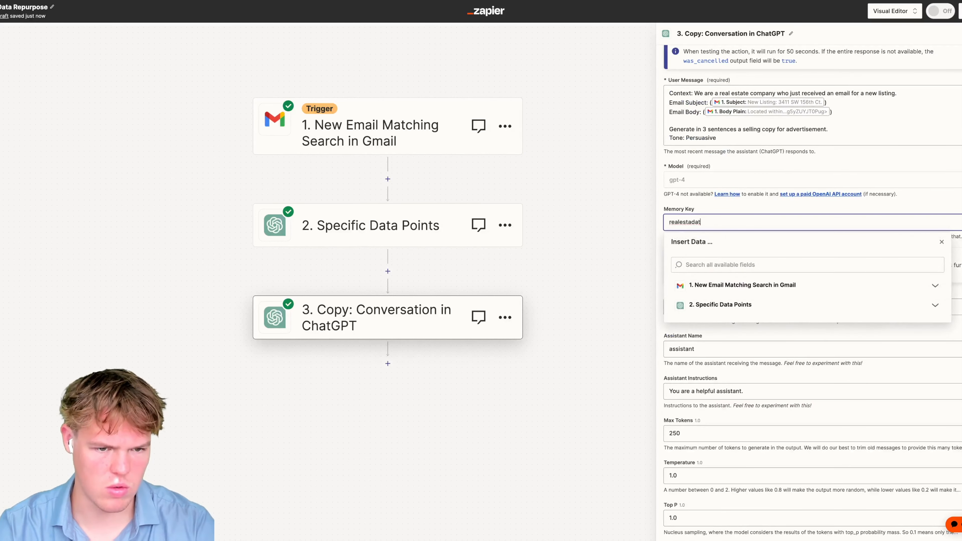
pyautogui.write('tone')
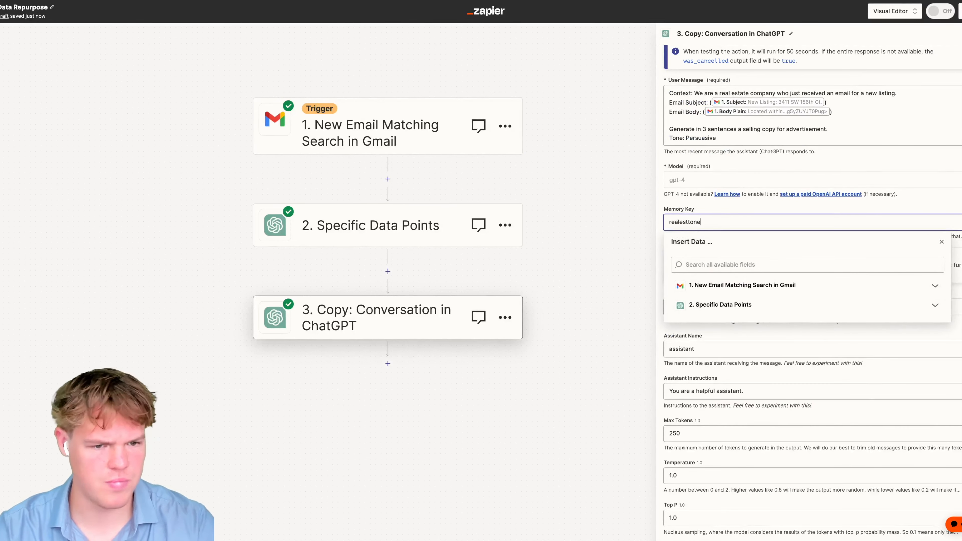
pyautogui.click(946, 203)
pyautogui.scroll(-1, 834, 341)
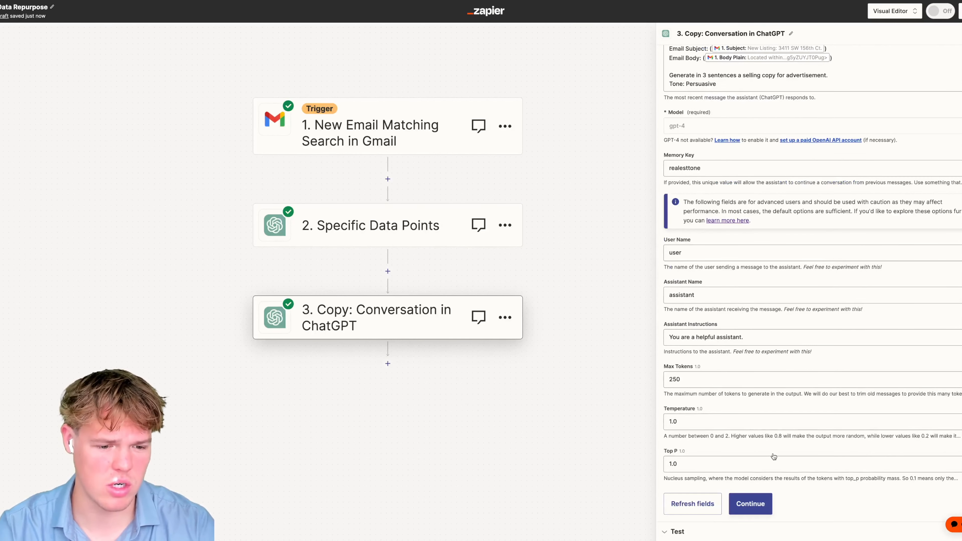
pyautogui.click(752, 503)
# - Test the copy step and read through the generated Caribe Lakes selling copy
pyautogui.click(703, 495)
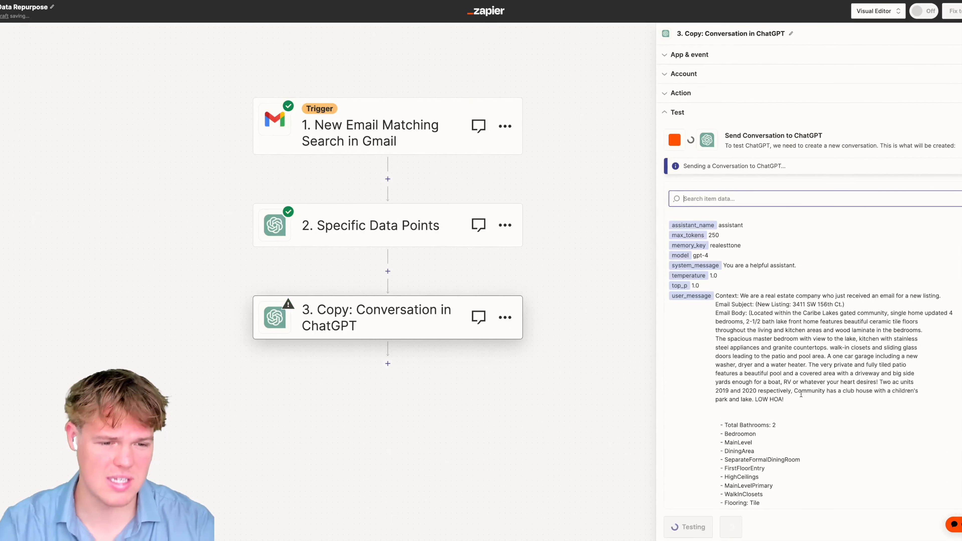
pyautogui.scroll(-3, 803, 394)
pyautogui.scroll(-4, 804, 391)
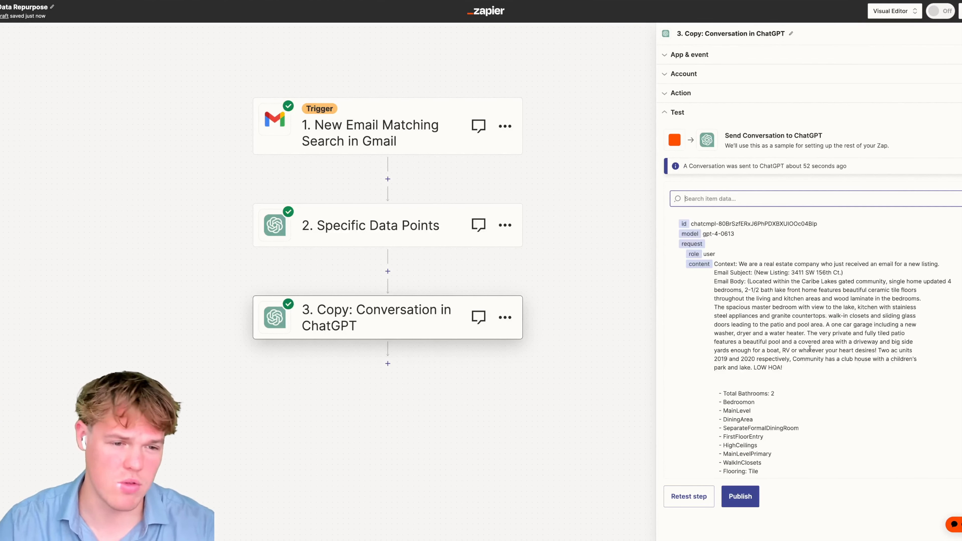
pyautogui.scroll(-12, 863, 358)
pyautogui.scroll(-10, 850, 359)
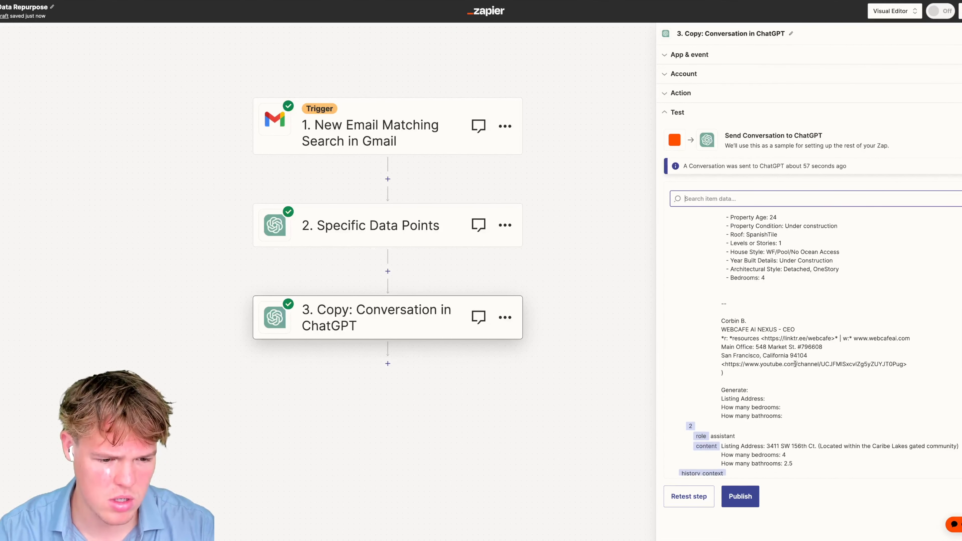
pyautogui.scroll(10, 773, 348)
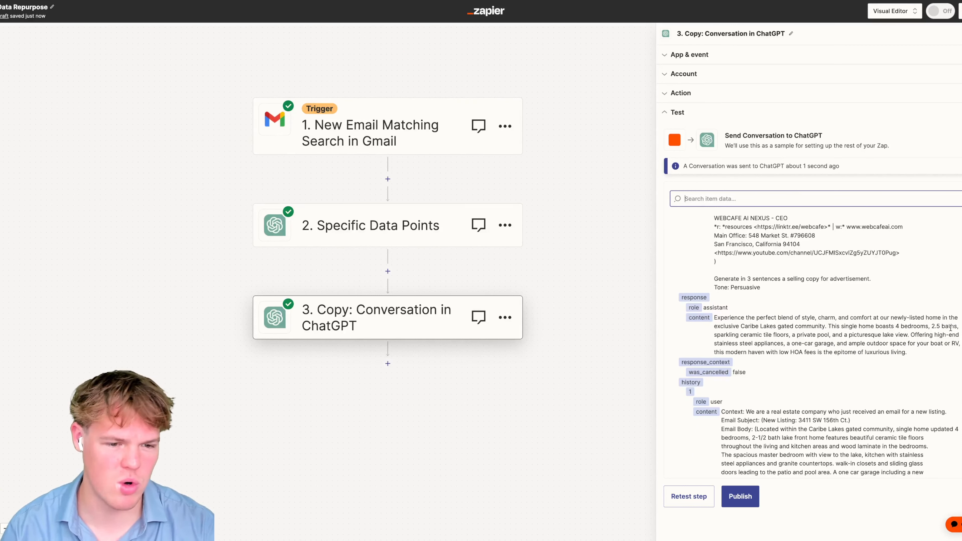
pyautogui.moveTo(736, 335); pyautogui.dragTo(779, 335)
pyautogui.click(815, 335)
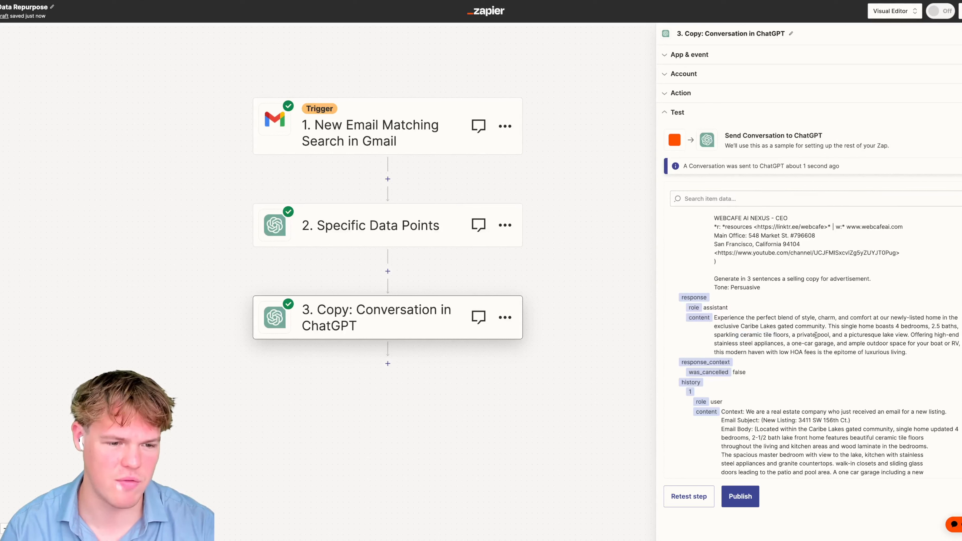
pyautogui.doubleClick(884, 333)
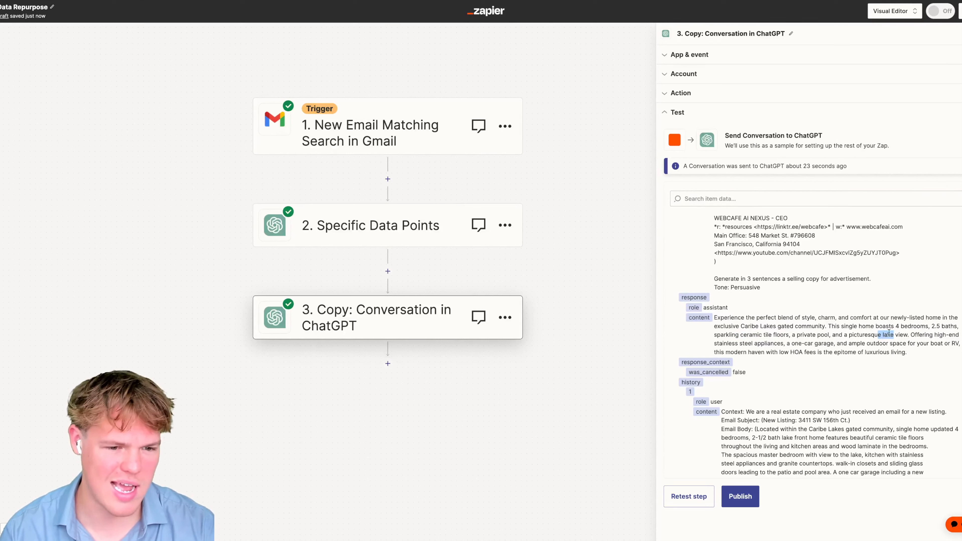
pyautogui.moveTo(795, 342); pyautogui.dragTo(839, 343)
pyautogui.click(856, 342)
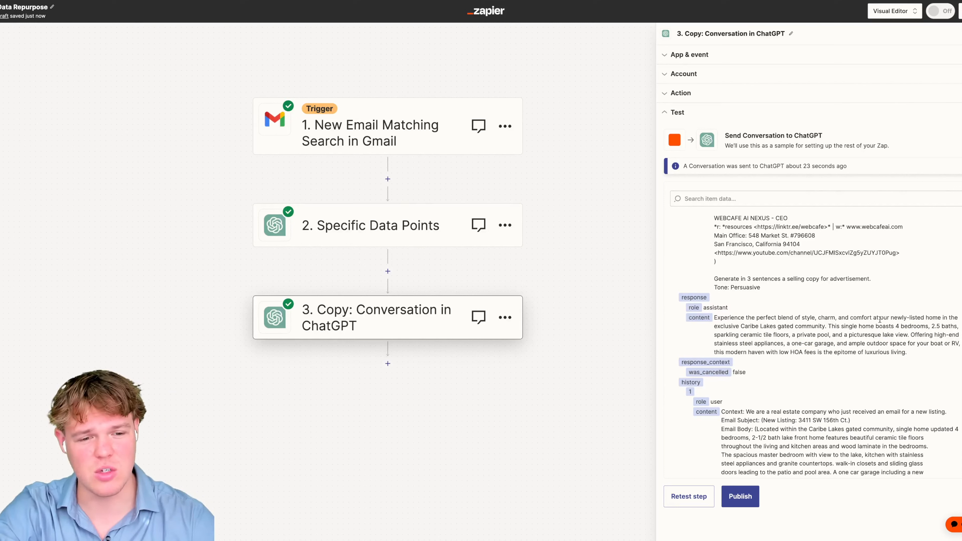
pyautogui.scroll(1, 858, 318)
pyautogui.scroll(10, 858, 318)
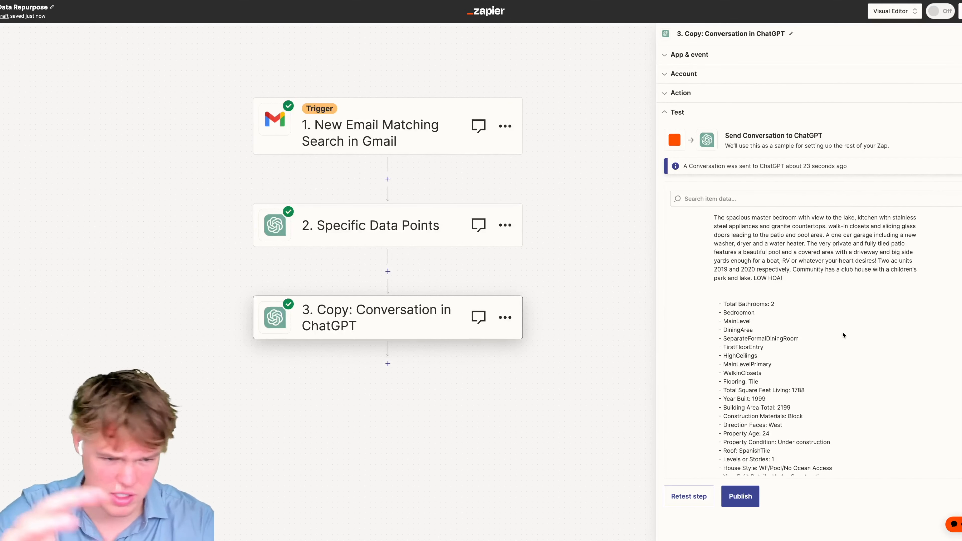
pyautogui.scroll(5, 843, 335)
pyautogui.scroll(-10, 841, 329)
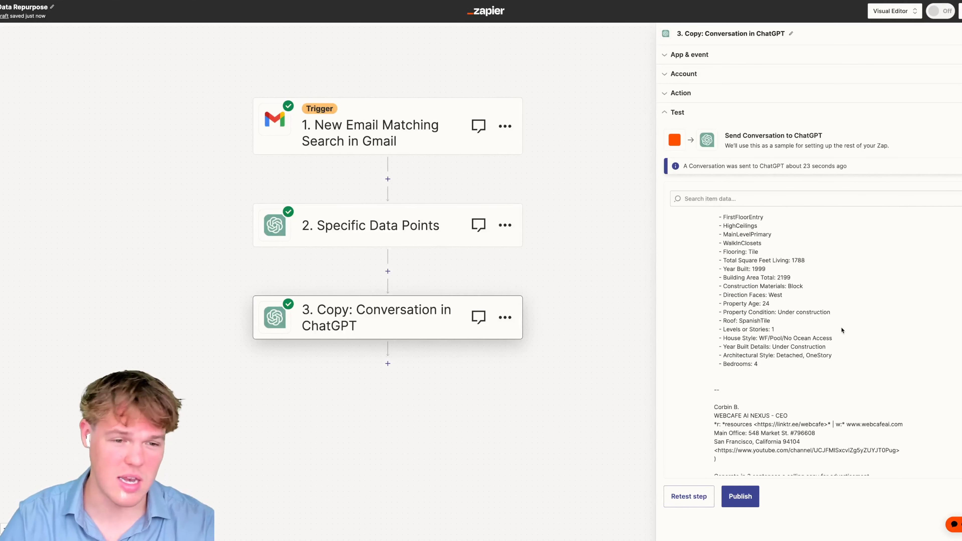
pyautogui.scroll(-5, 841, 329)
# - Highlight the generated selling paragraph, then add a new step after the ChatGPT copy step
pyautogui.moveTo(921, 354); pyautogui.dragTo(870, 349)
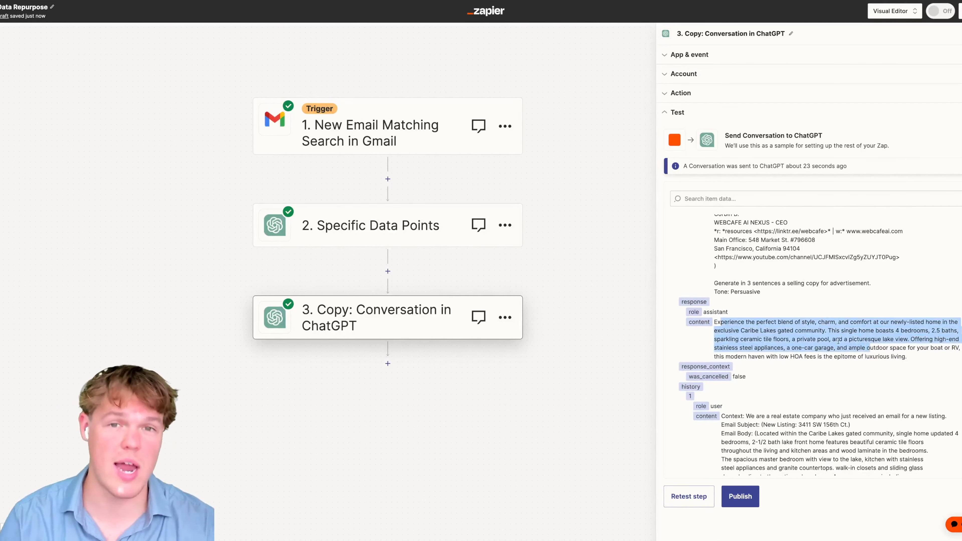
pyautogui.moveTo(574, 266); pyautogui.dragTo(633, 264)
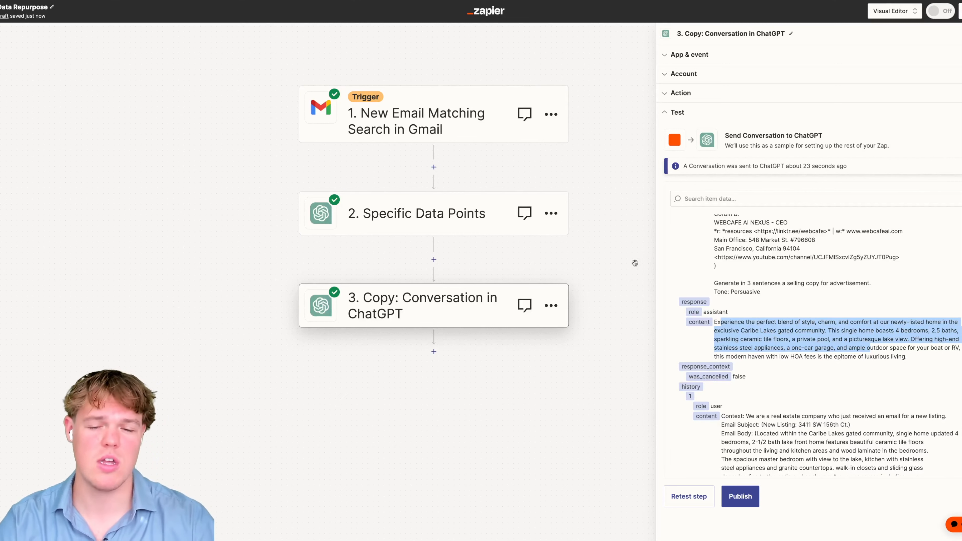
pyautogui.moveTo(499, 362); pyautogui.dragTo(499, 332)
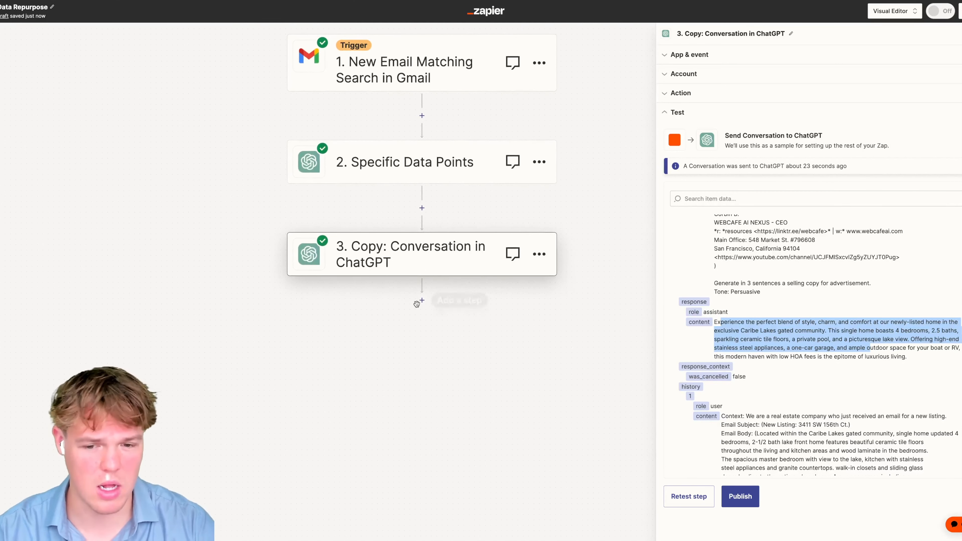
pyautogui.click(421, 300)
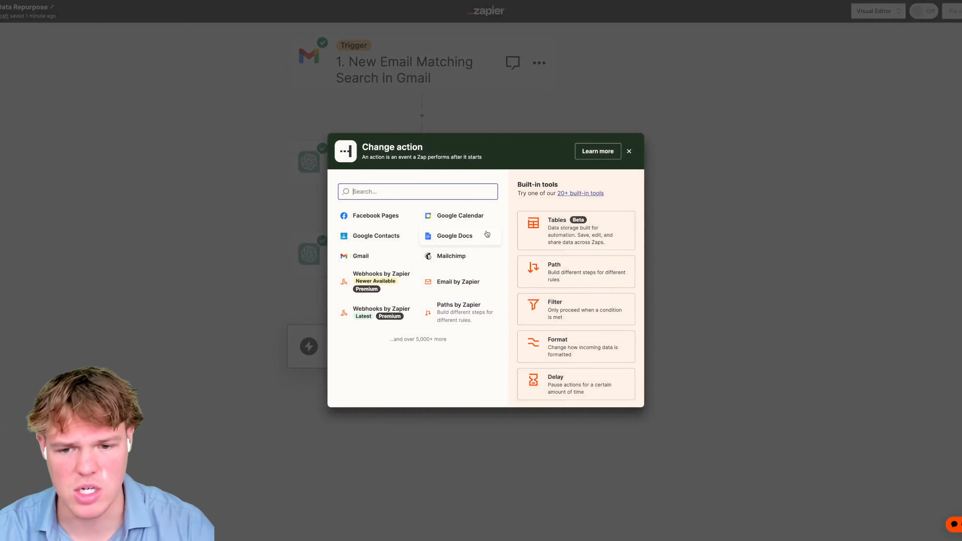
# - Pick Google Docs as the app for step 4
pyautogui.write('goo')
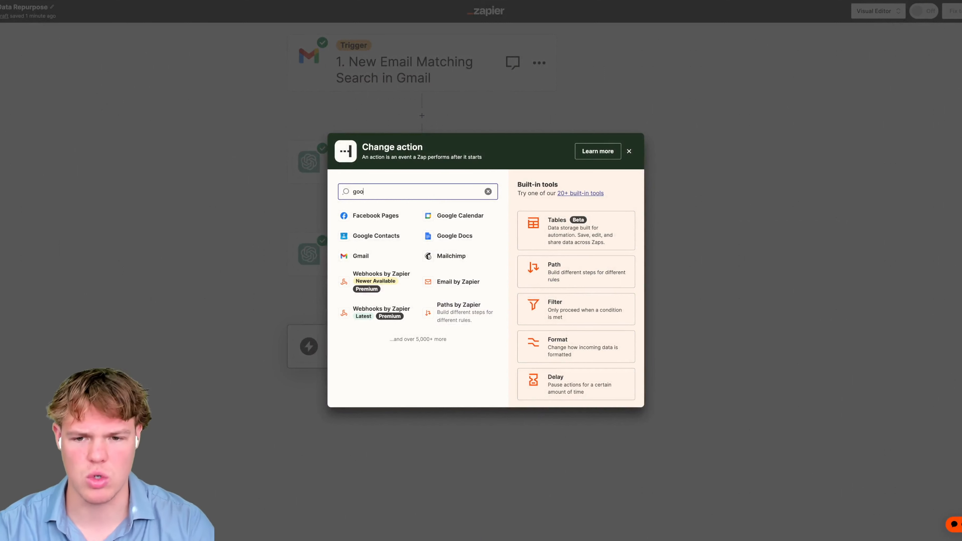
pyautogui.write('le')
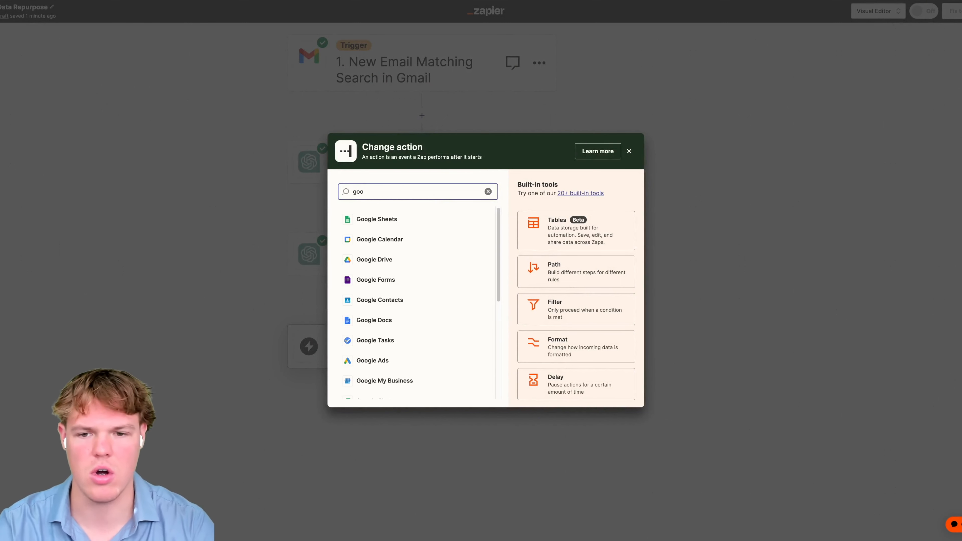
pyautogui.write(' docs')
pyautogui.click(373, 219)
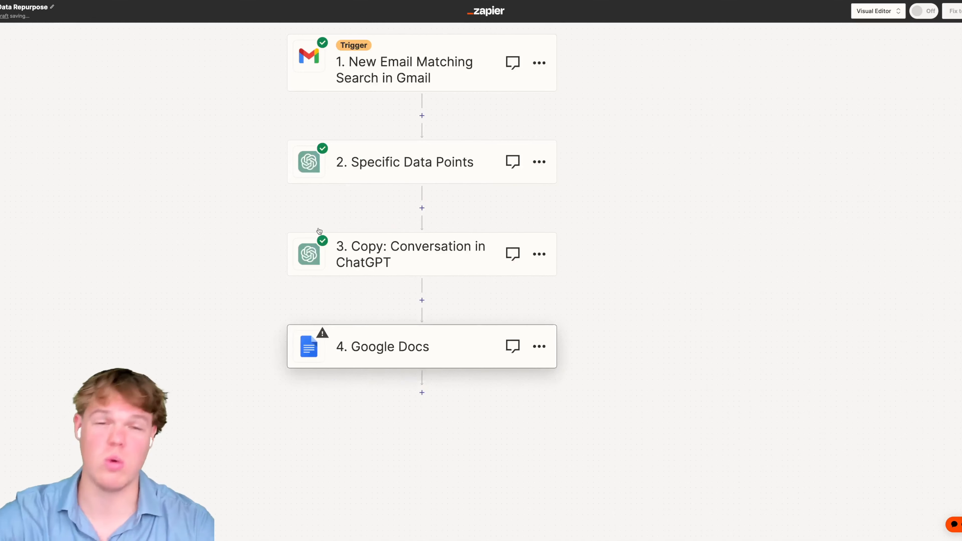
pyautogui.moveTo(258, 222); pyautogui.dragTo(212, 182)
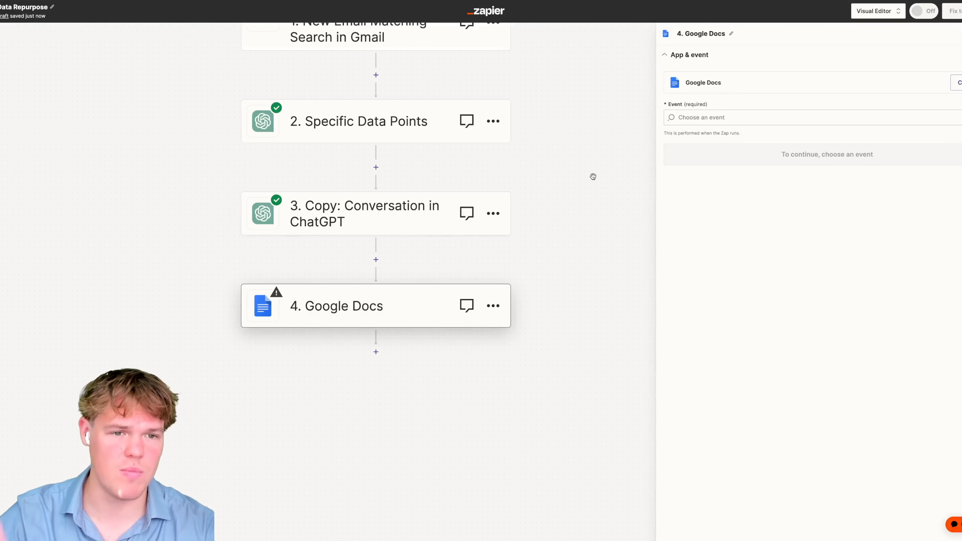
# - Choose the Create Document from Text event and continue
pyautogui.click(730, 119)
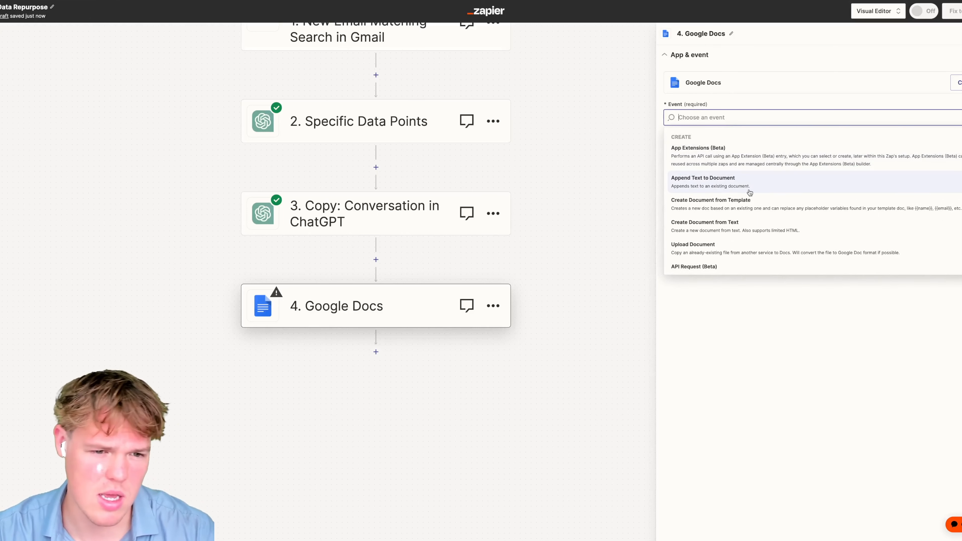
pyautogui.scroll(-1, 748, 191)
pyautogui.scroll(-2, 751, 196)
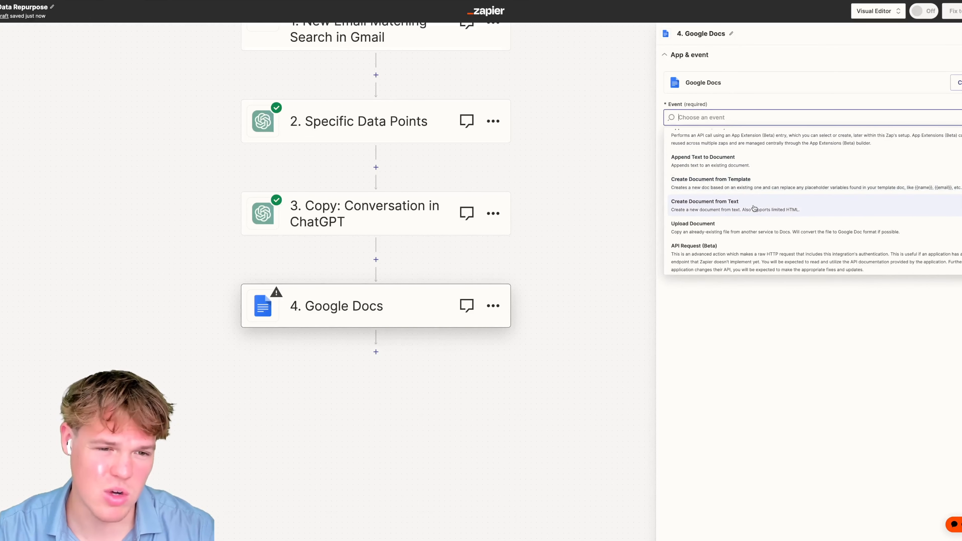
pyautogui.click(751, 196)
pyautogui.moveTo(584, 274); pyautogui.dragTo(645, 228)
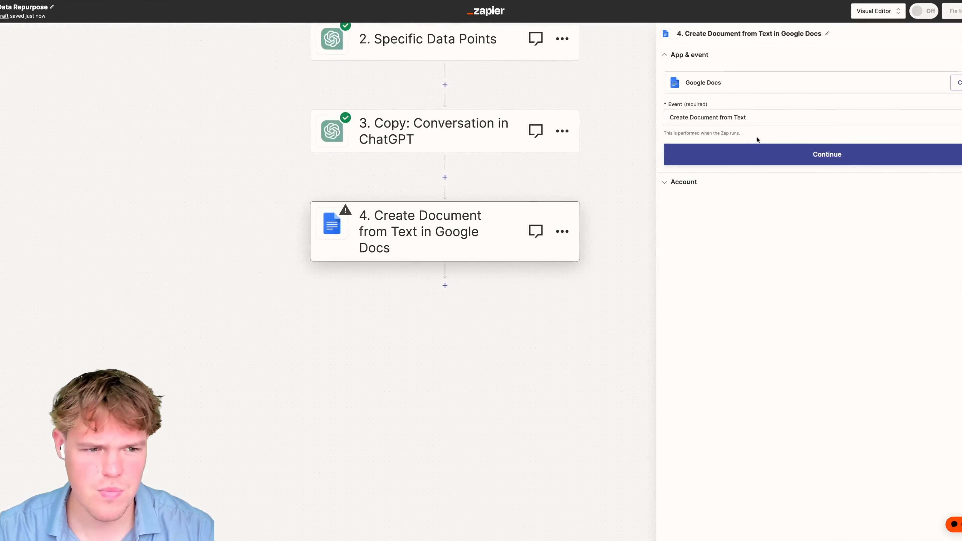
pyautogui.click(765, 156)
# - Connect a Google account to the Google Docs step
pyautogui.click(954, 103)
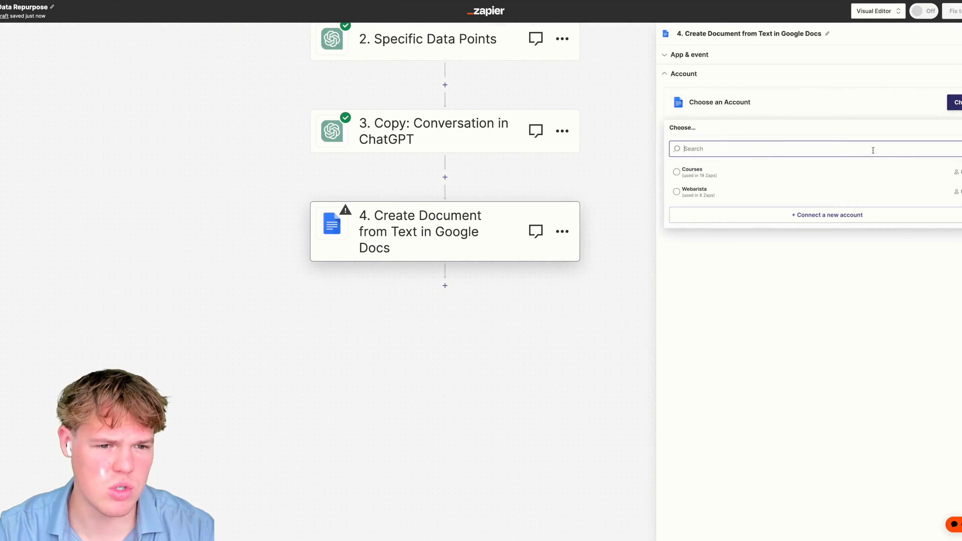
pyautogui.click(717, 176)
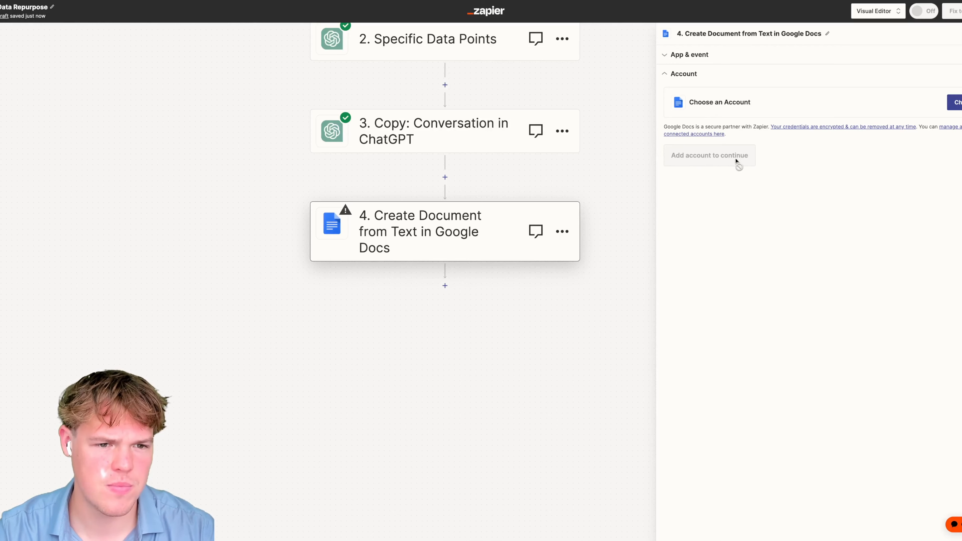
pyautogui.click(724, 159)
# - Browse Specific Data Points fields for the document name, then insert a step between steps 2 and 3
pyautogui.click(728, 126)
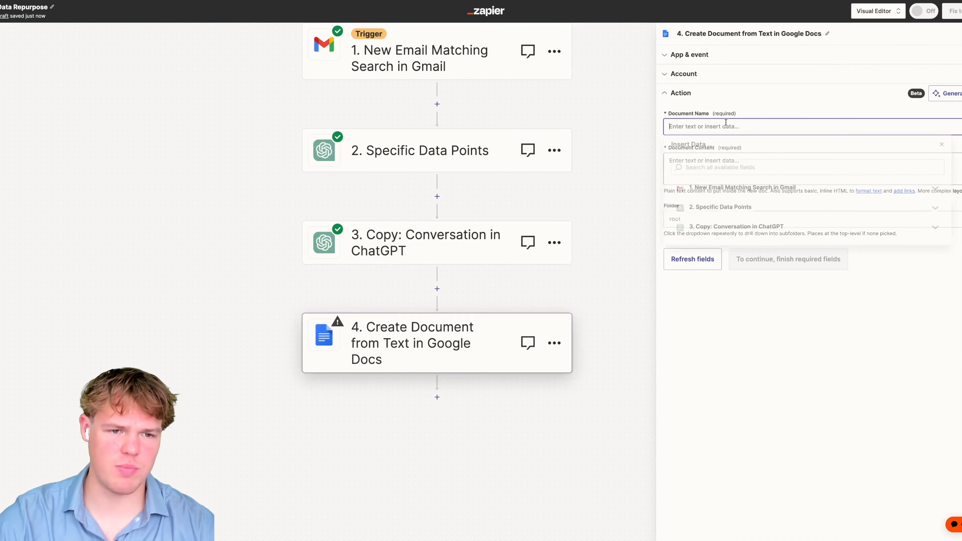
pyautogui.click(766, 209)
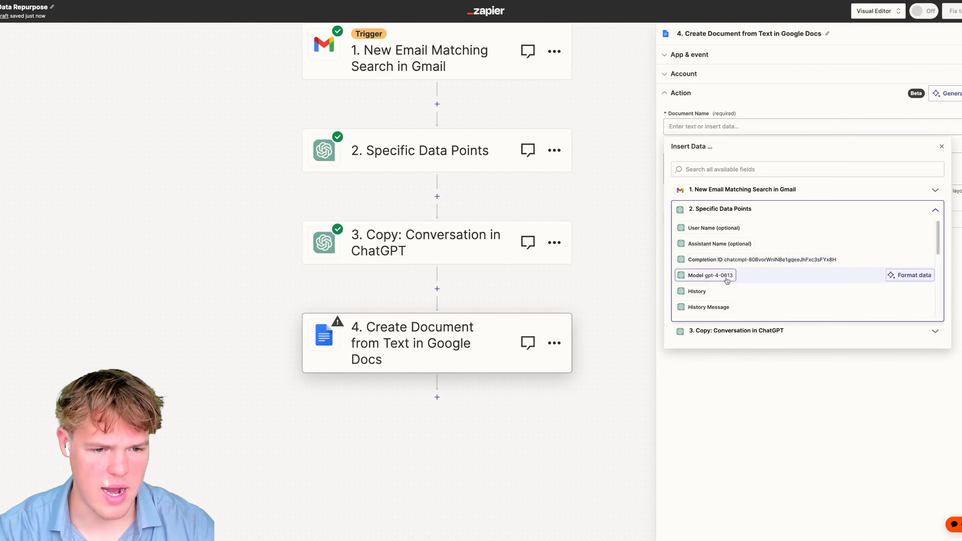
pyautogui.scroll(3, 761, 273)
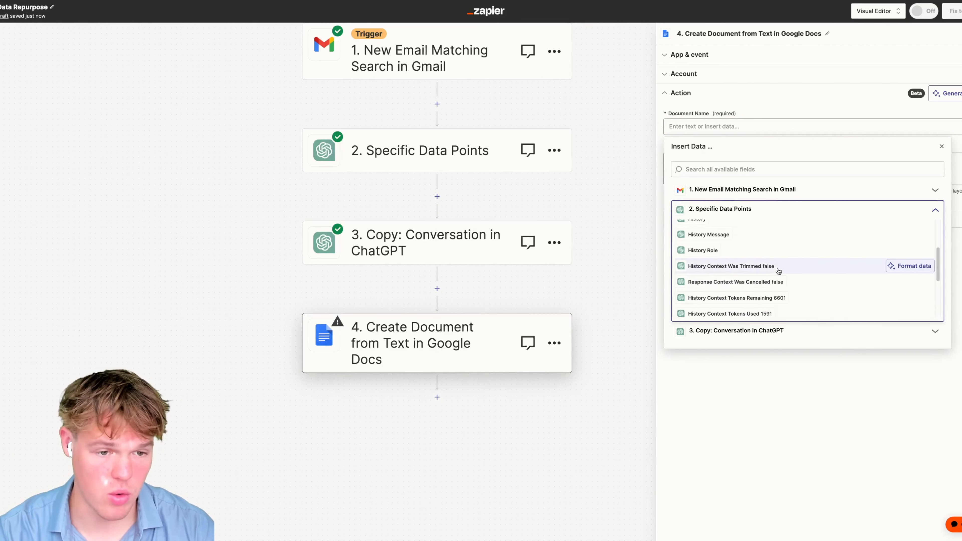
pyautogui.scroll(-3, 779, 268)
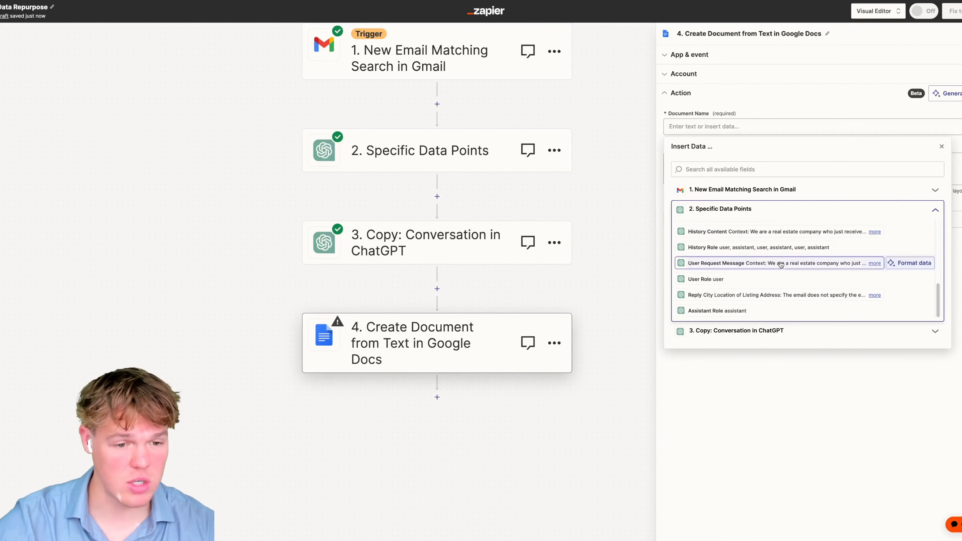
pyautogui.click(598, 175)
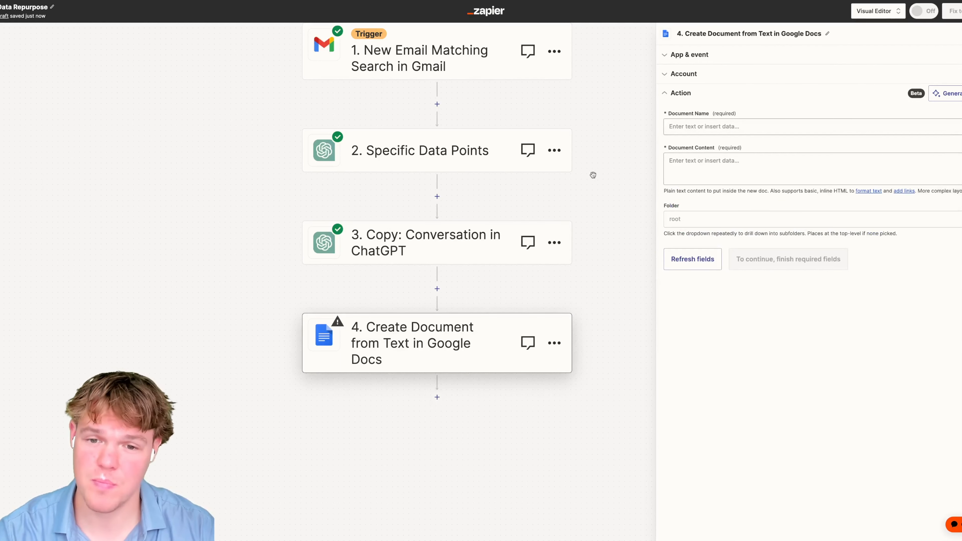
pyautogui.click(441, 198)
# - Make the new step a Formatter by Zapier step with the Text event
pyautogui.write('format')
pyautogui.click(444, 239)
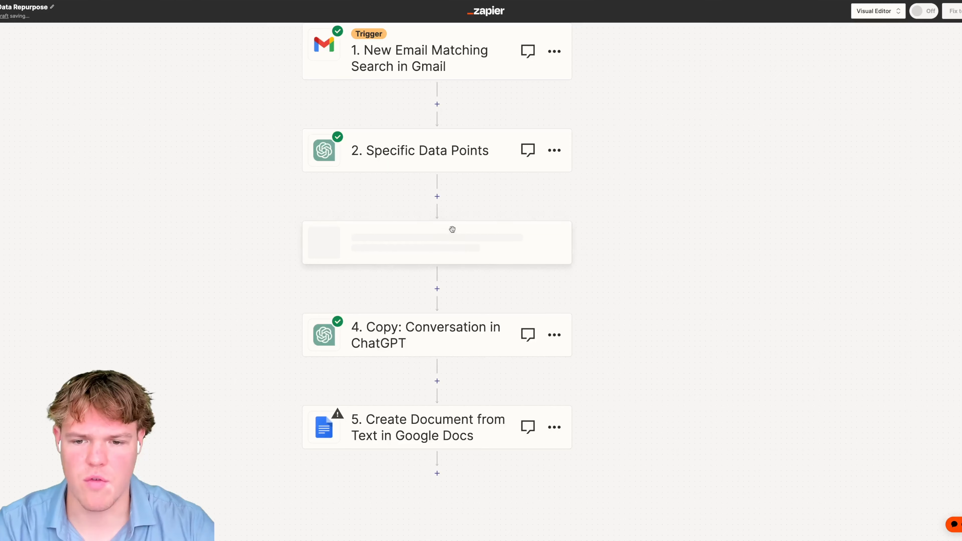
pyautogui.click(719, 119)
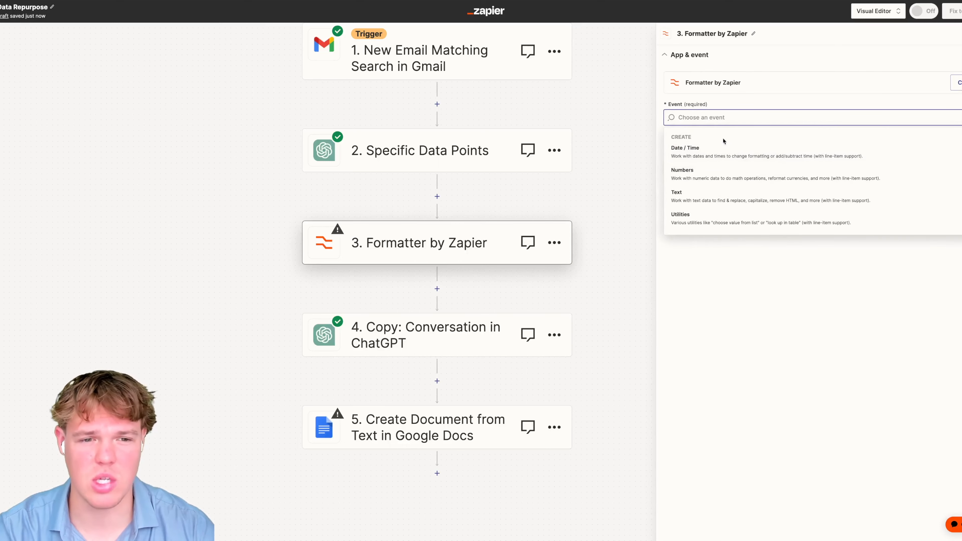
pyautogui.click(761, 195)
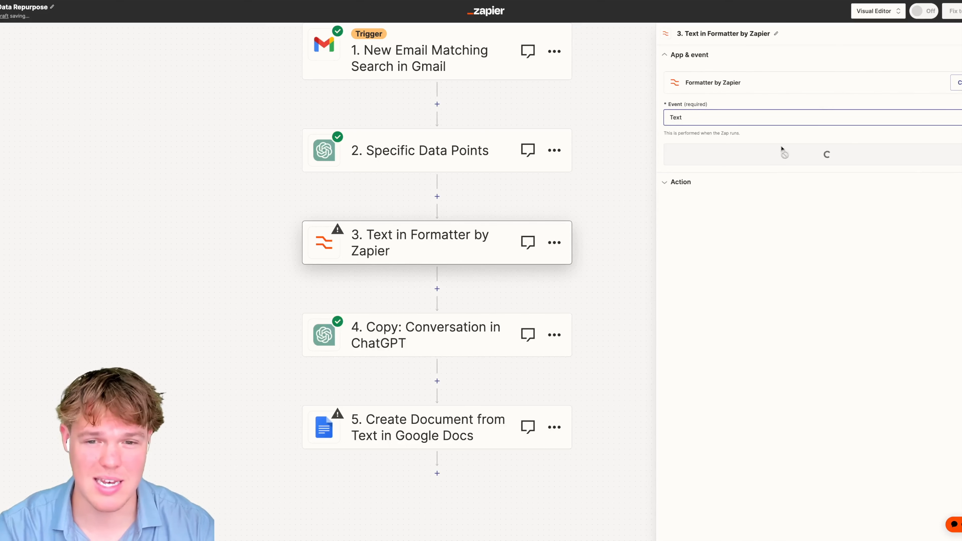
pyautogui.click(784, 158)
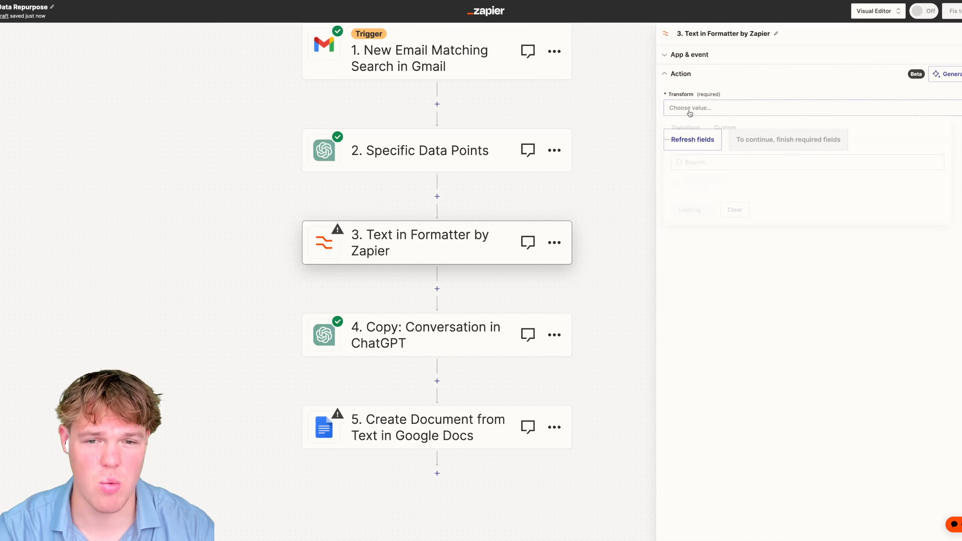
# - Choose the Split Text transform with step 2's Reply as input
pyautogui.click(719, 110)
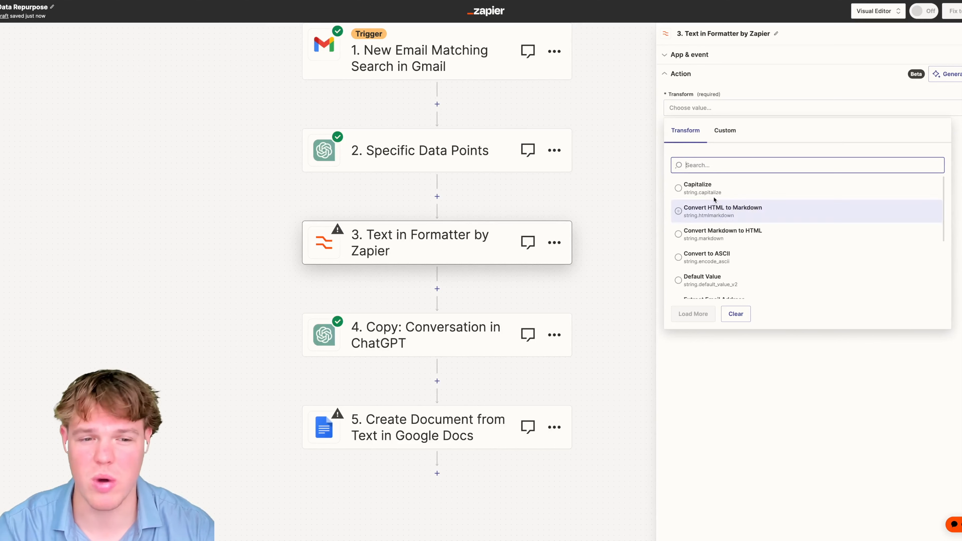
pyautogui.write('split')
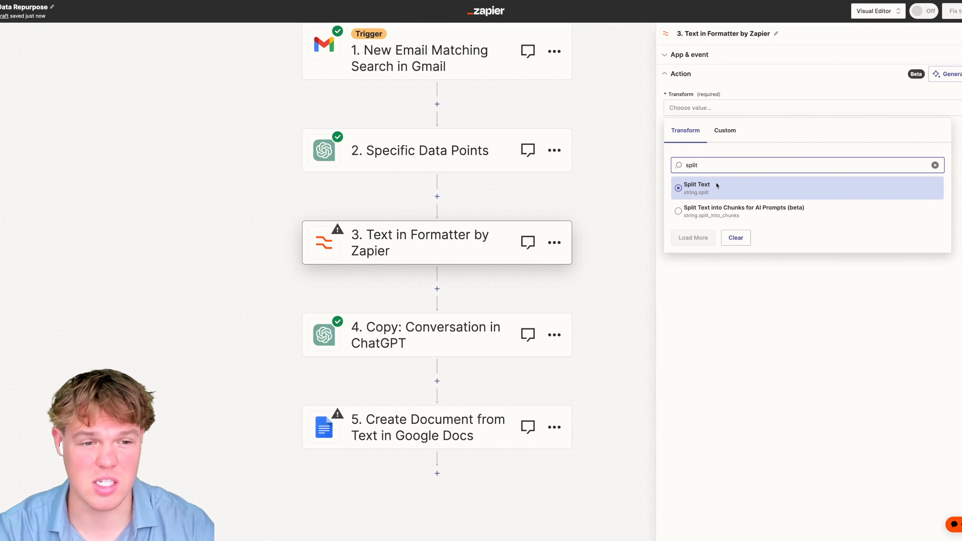
pyautogui.click(718, 186)
pyautogui.click(772, 181)
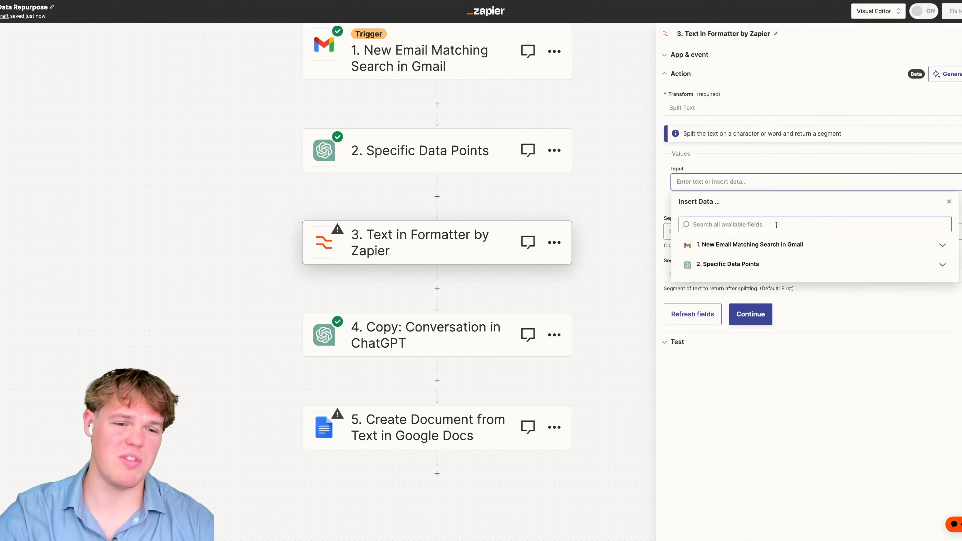
pyautogui.click(777, 264)
pyautogui.scroll(-5, 779, 336)
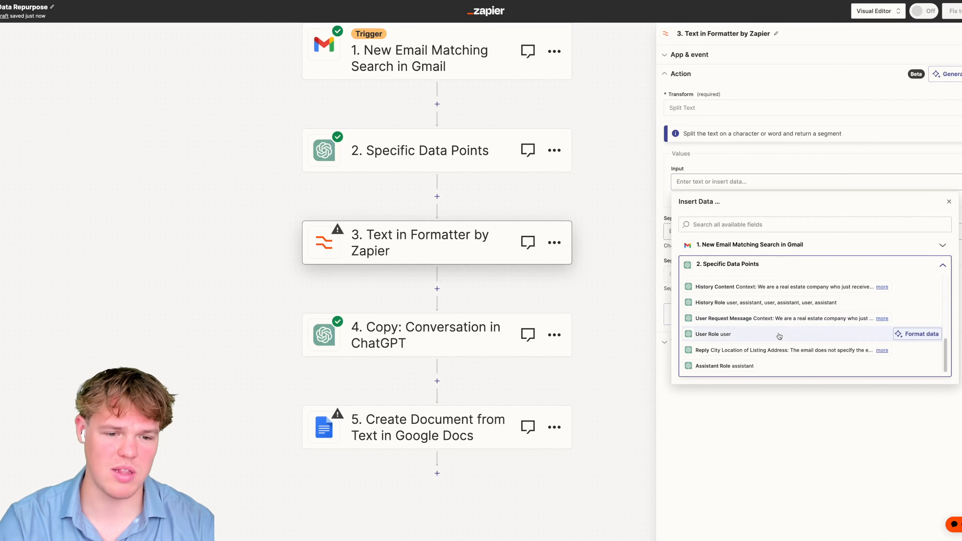
pyautogui.click(781, 350)
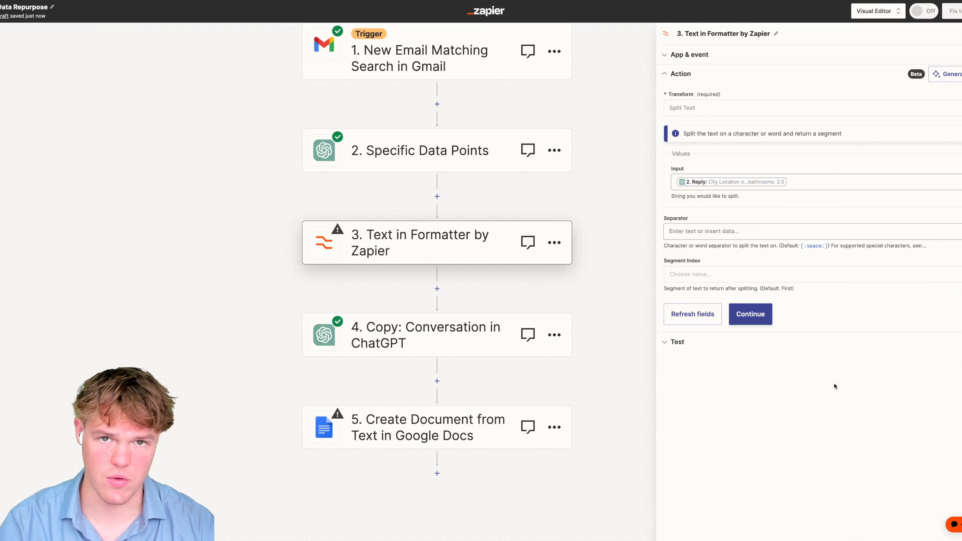
# - Set the separator to [:newline:] and the segment index to All (as Separate Fields)
pyautogui.click(778, 232)
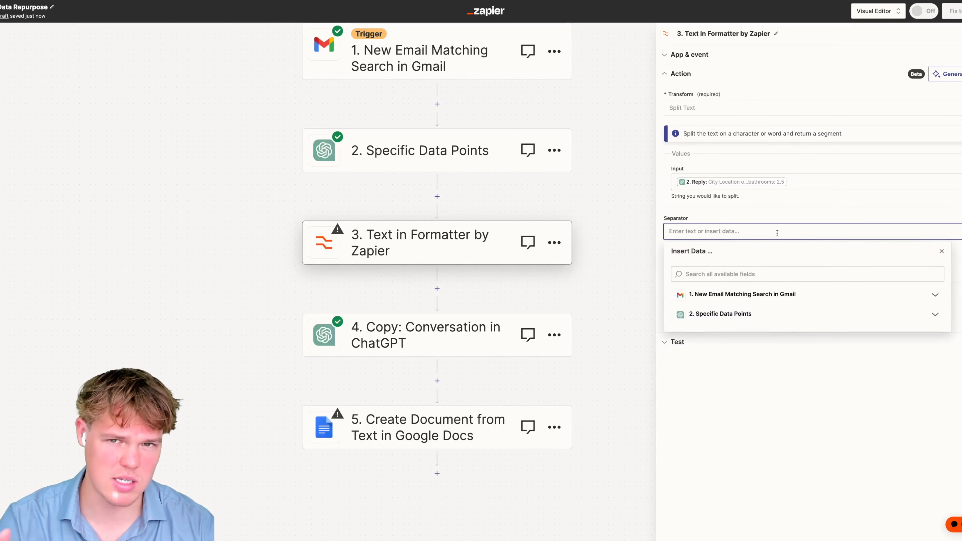
pyautogui.click(856, 359)
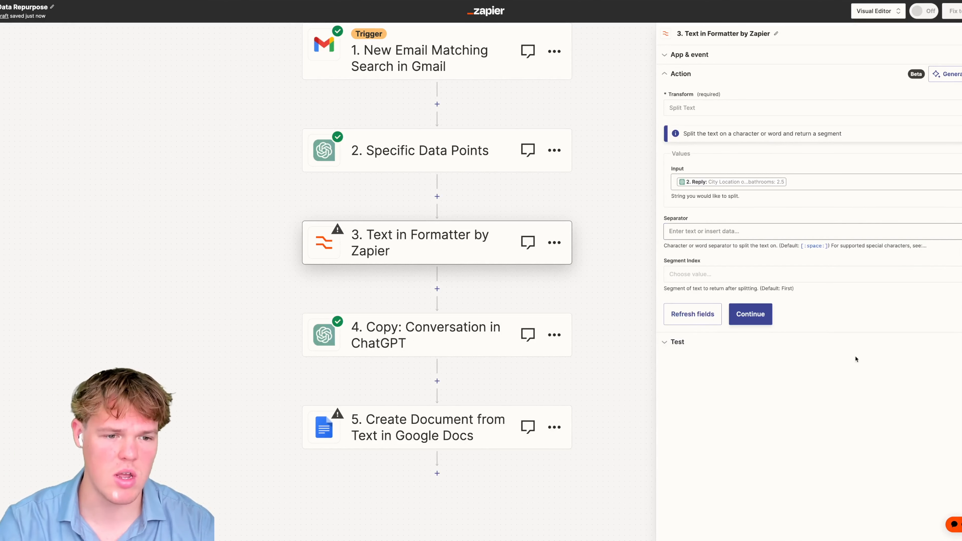
pyautogui.click(903, 233)
pyautogui.write('[:newline:')
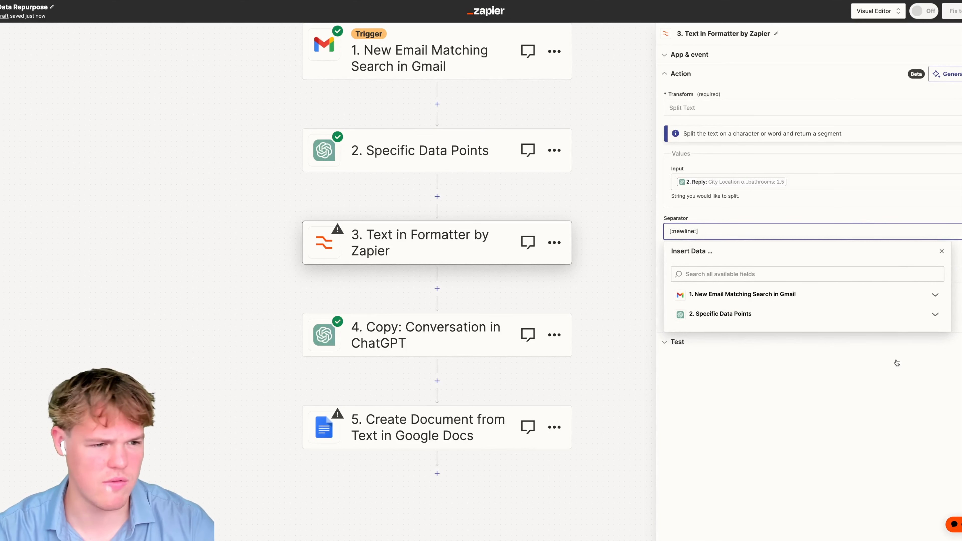
pyautogui.click(897, 363)
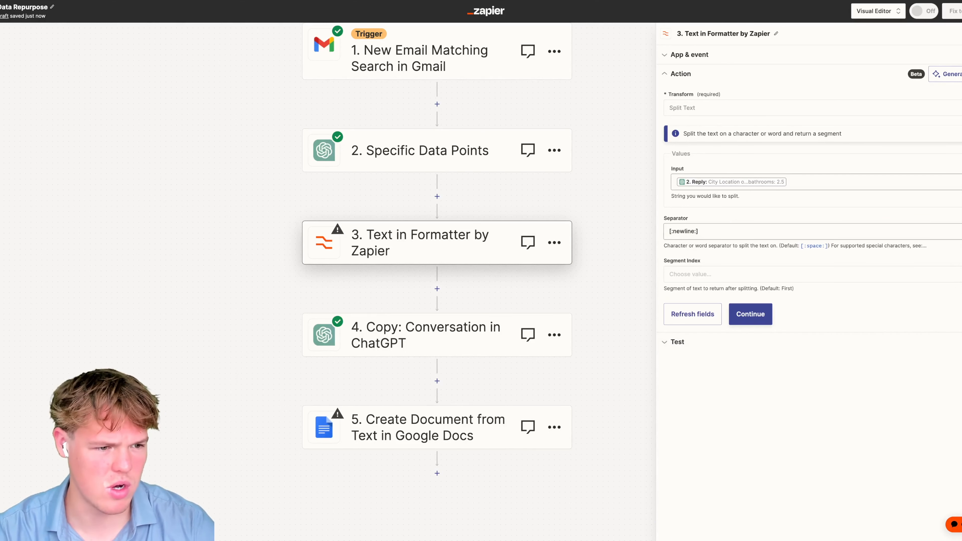
pyautogui.click(773, 232)
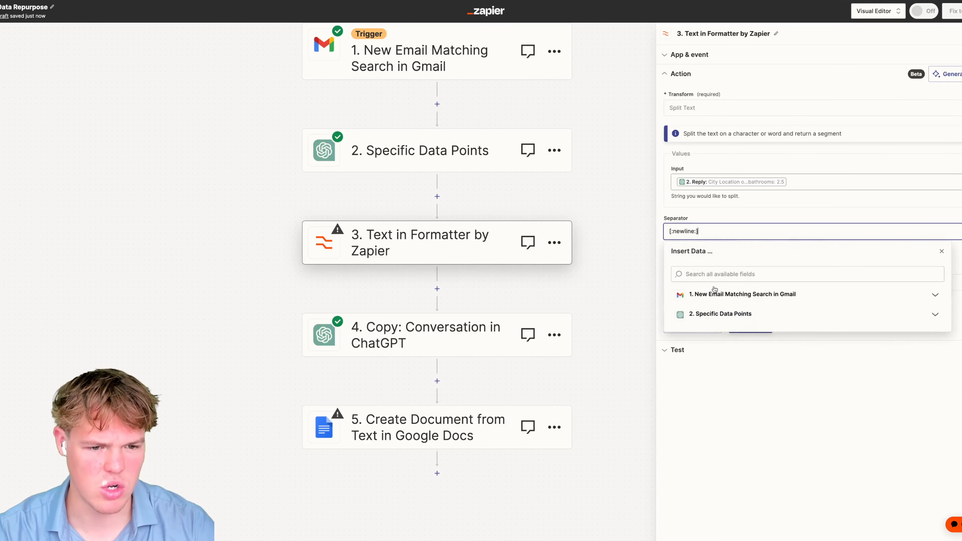
pyautogui.click(762, 279)
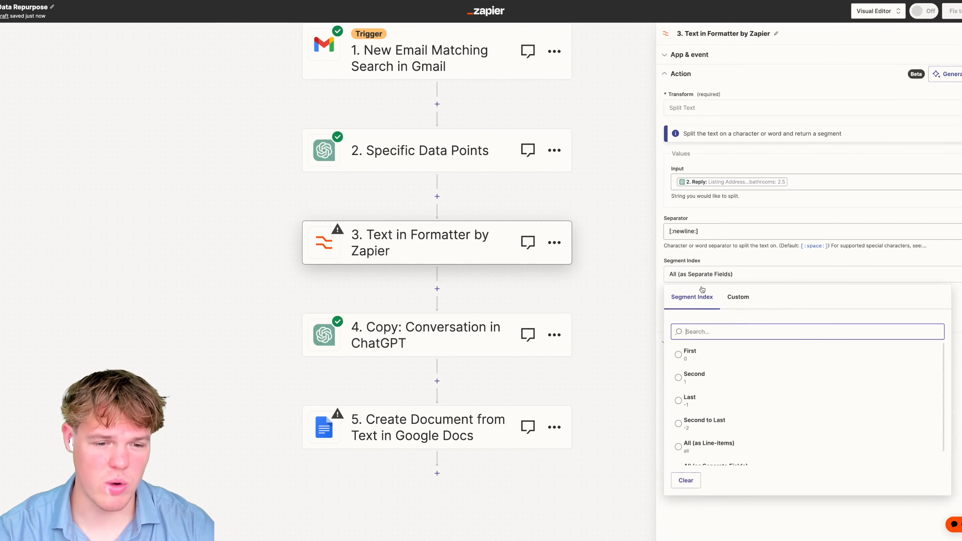
pyautogui.scroll(-1, 714, 412)
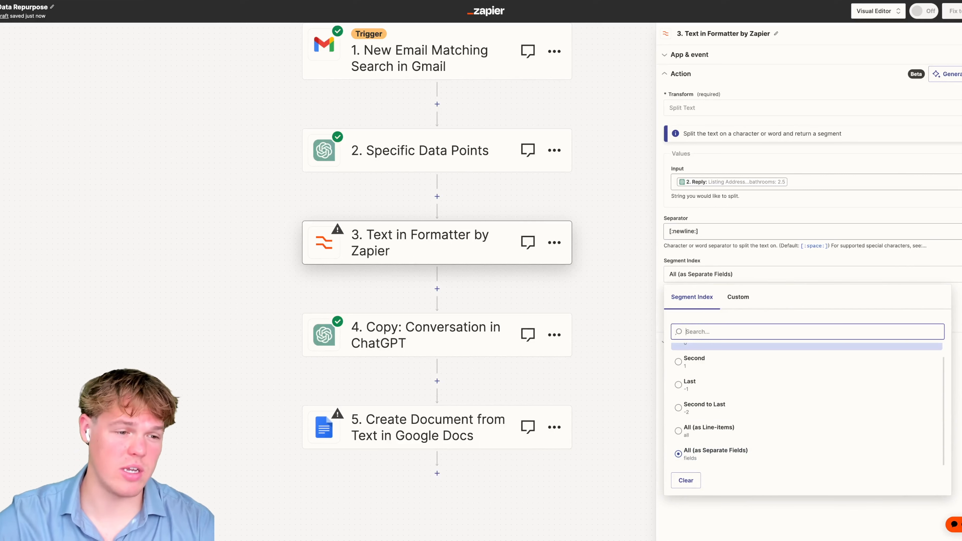
pyautogui.click(873, 267)
# - Test the Formatter step and check it returns the listing address, 4 bedrooms and 2.5 bathrooms
pyautogui.click(766, 309)
pyautogui.moveTo(765, 211); pyautogui.dragTo(693, 191)
pyautogui.moveTo(783, 215); pyautogui.dragTo(694, 210)
pyautogui.moveTo(758, 202); pyautogui.dragTo(693, 201)
pyautogui.tripleClick(805, 193)
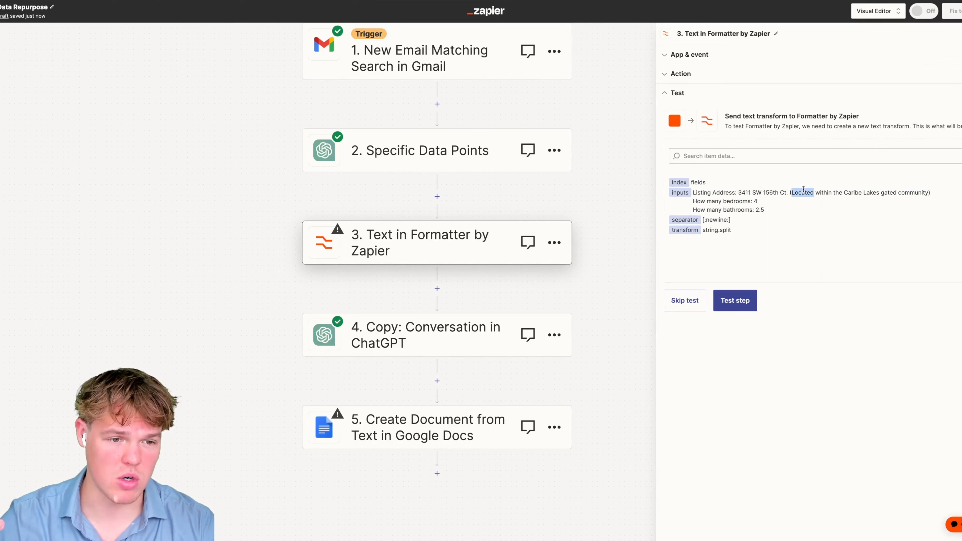
pyautogui.click(742, 301)
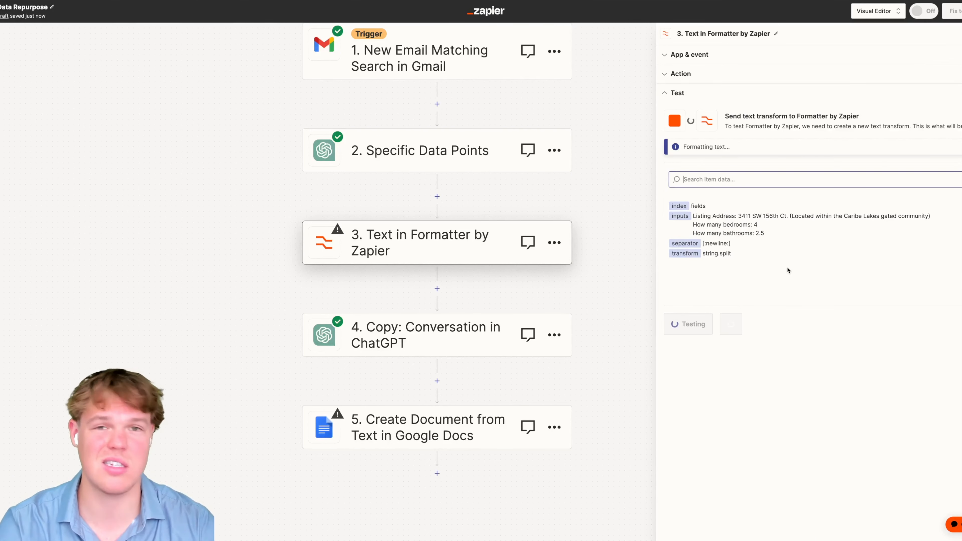
pyautogui.moveTo(936, 212); pyautogui.dragTo(725, 234)
# - Set the Google Docs Document Name to the Formatter's Output Item 1 listing address
pyautogui.click(416, 423)
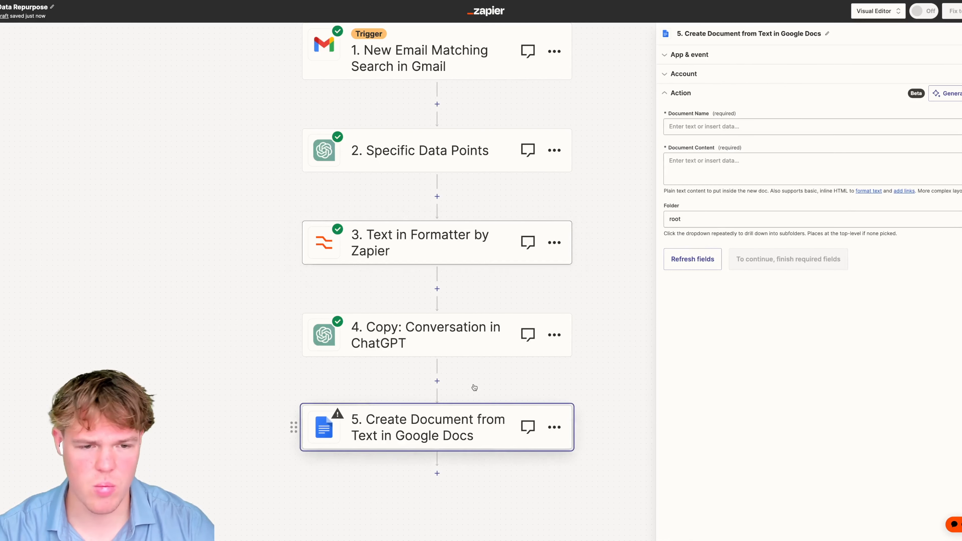
pyautogui.click(735, 127)
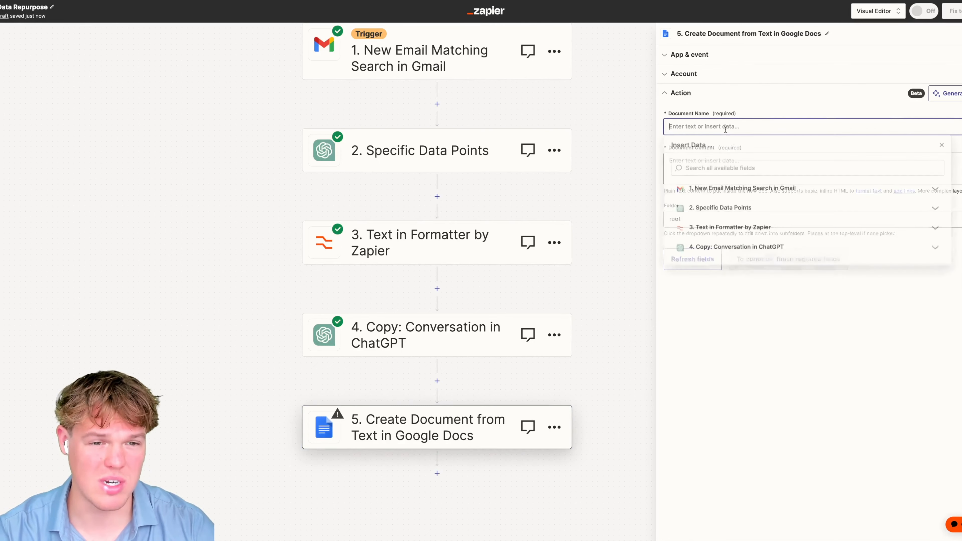
pyautogui.click(737, 230)
pyautogui.click(736, 261)
pyautogui.click(795, 347)
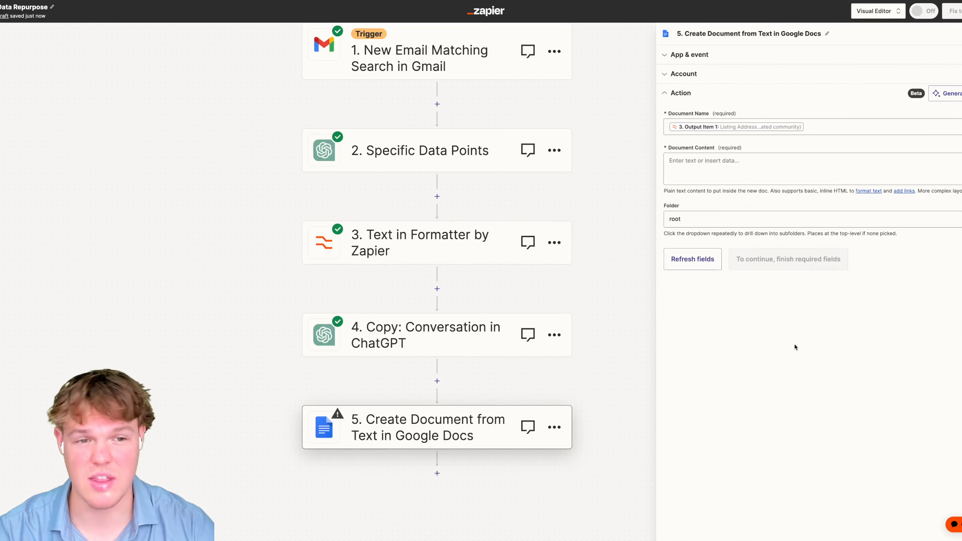
# - Use step 4's ChatGPT Reply as Document Content and keep the root folder
pyautogui.click(742, 169)
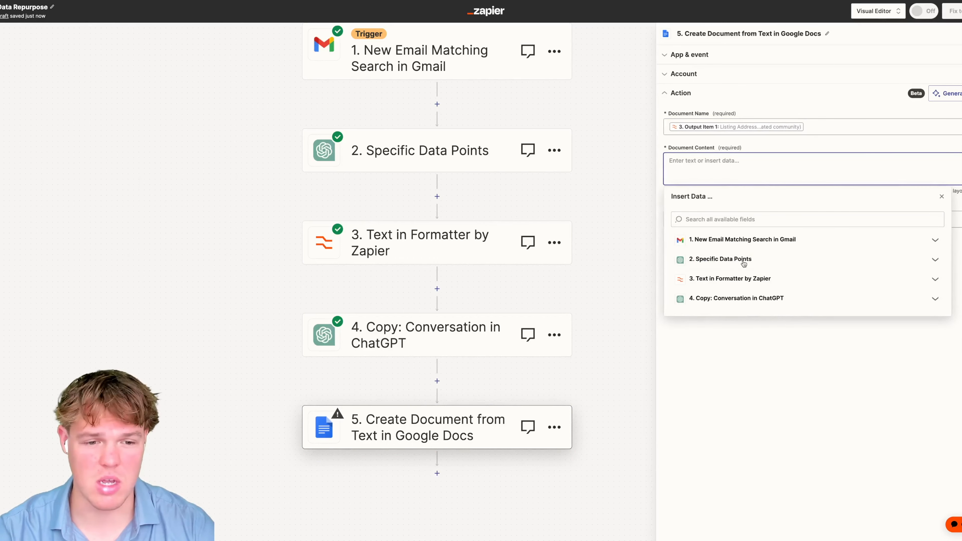
pyautogui.click(749, 279)
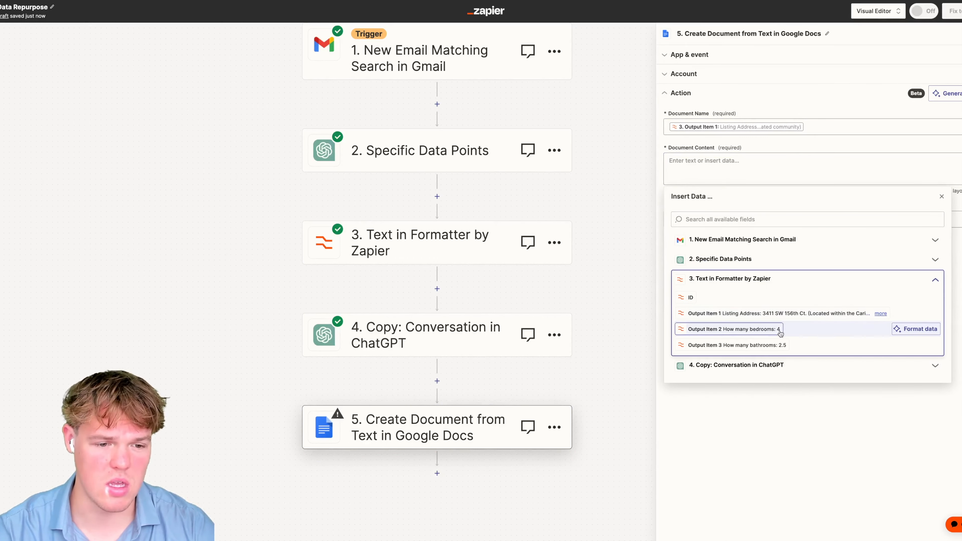
pyautogui.click(539, 318)
pyautogui.click(778, 182)
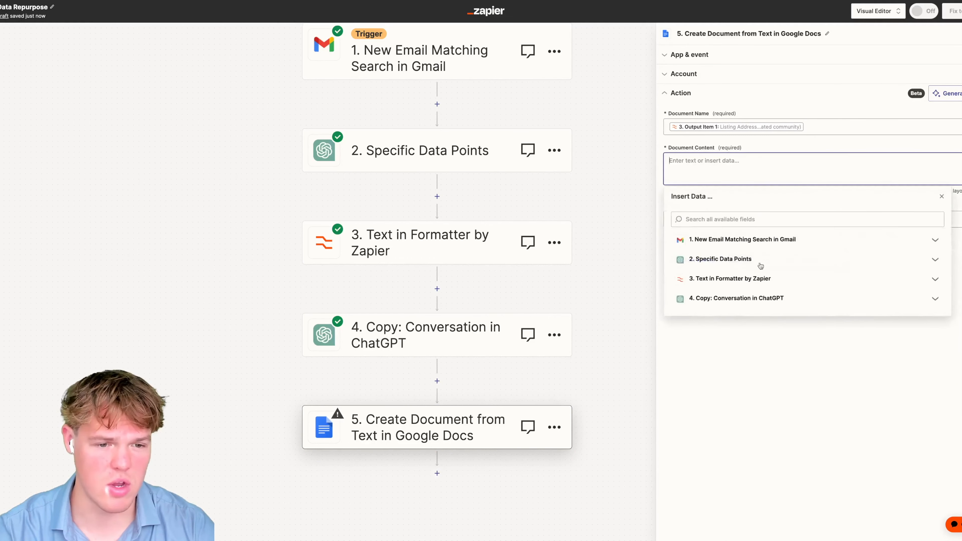
pyautogui.click(736, 298)
pyautogui.scroll(-5, 757, 364)
pyautogui.scroll(-3, 758, 368)
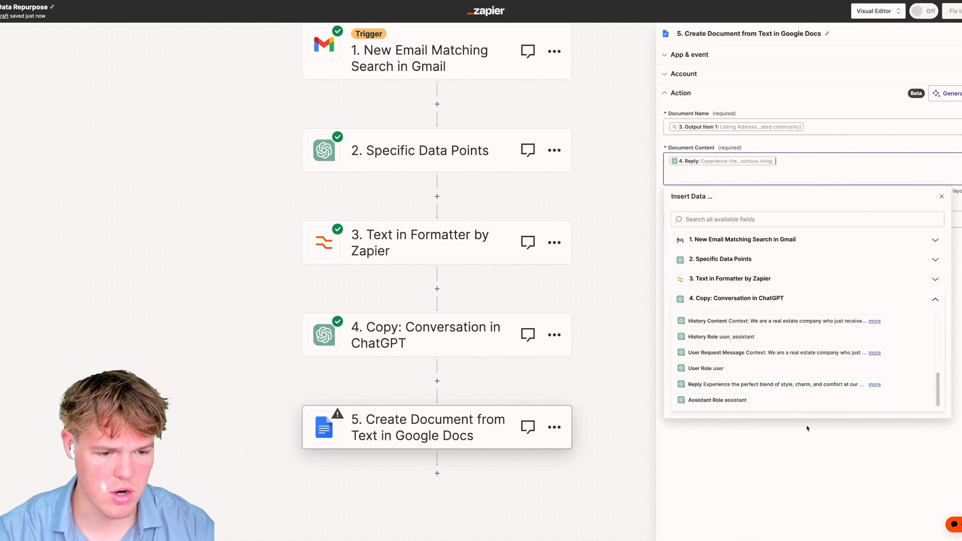
pyautogui.click(780, 398)
pyautogui.click(742, 219)
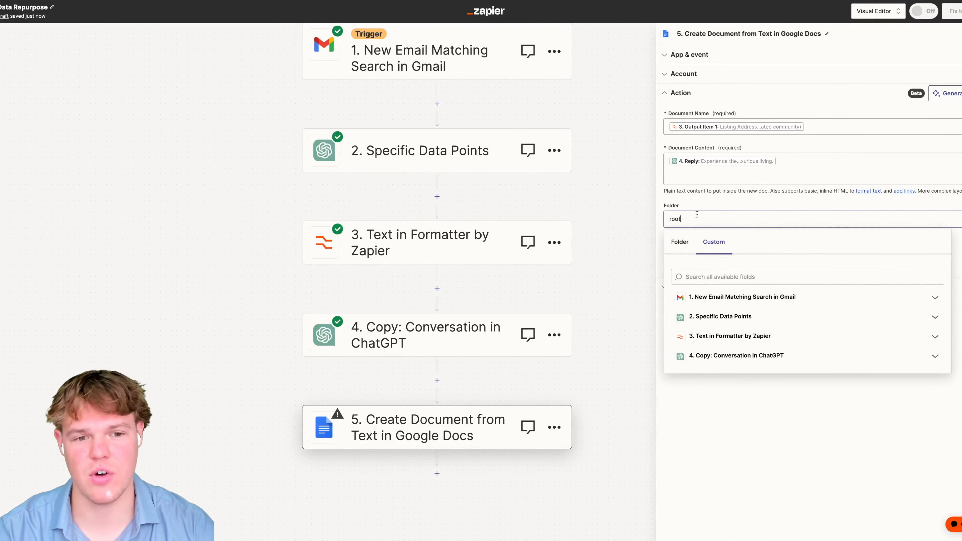
pyautogui.click(734, 201)
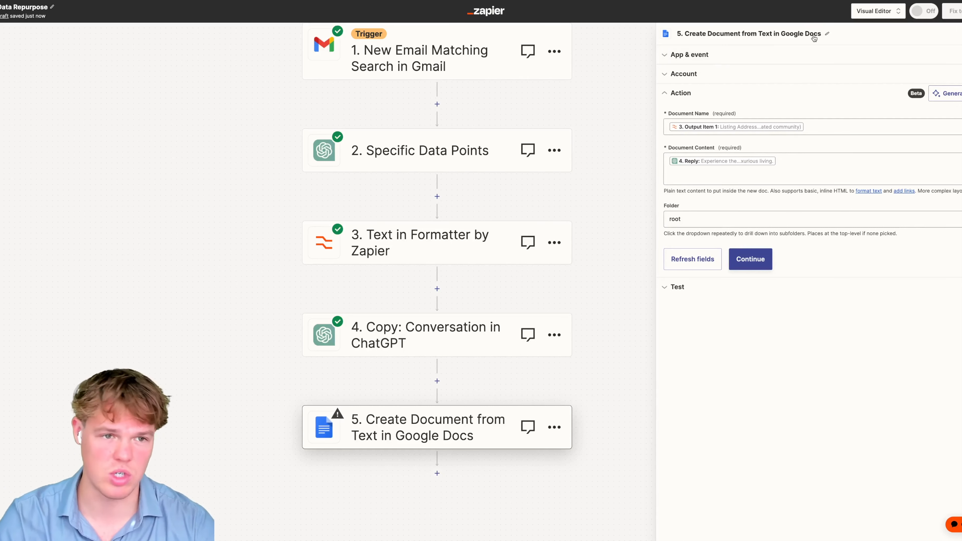
# - Rename the step to 'Mimic Google Business Post'
pyautogui.click(828, 34)
pyautogui.write('Mimic Google Bu')
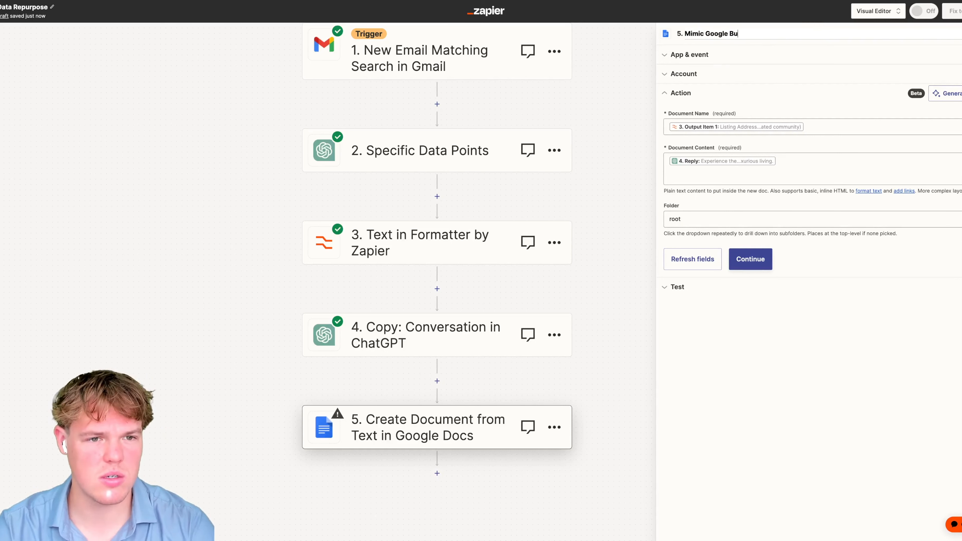
pyautogui.write(' Post')
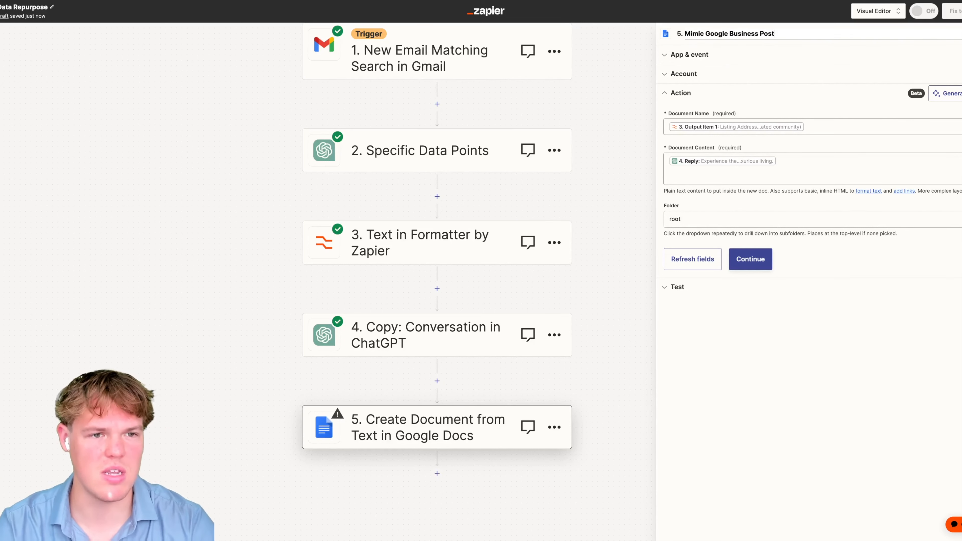
pyautogui.press('Return')
# - Add a 'Topic Type: New Property' line above the Reply in Document Content
pyautogui.click(690, 154)
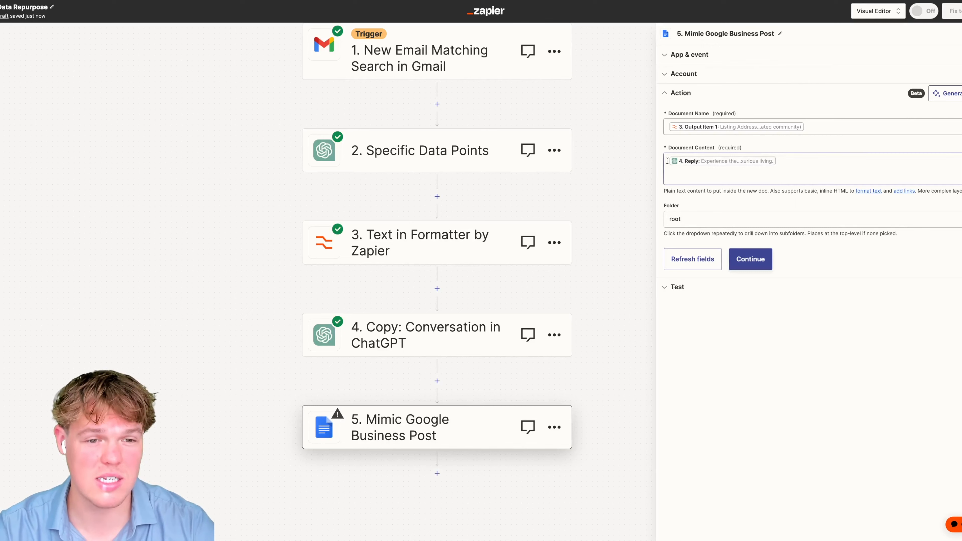
pyautogui.press('Return')
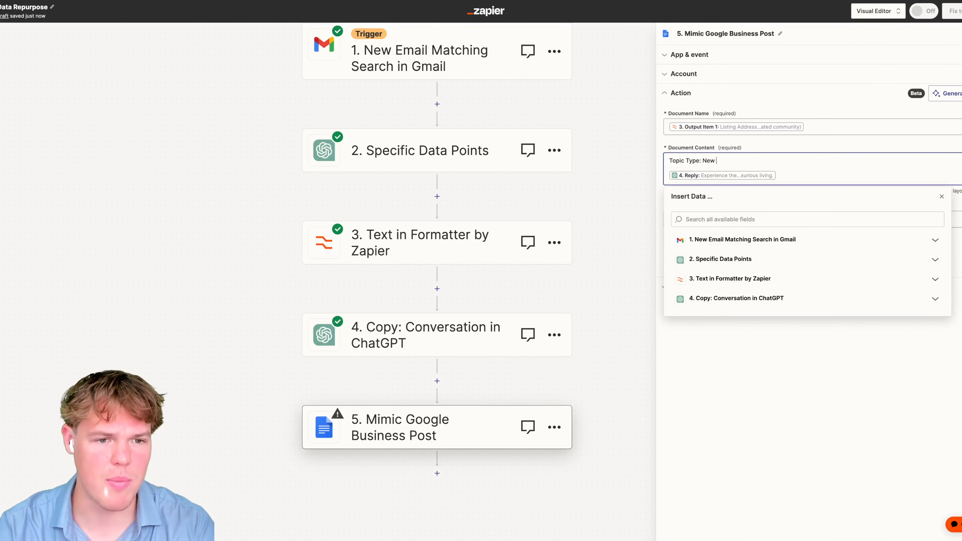
pyautogui.write('ty')
pyautogui.click(838, 140)
# - Continue and test the step, confirming the Google Doc was created
pyautogui.click(739, 260)
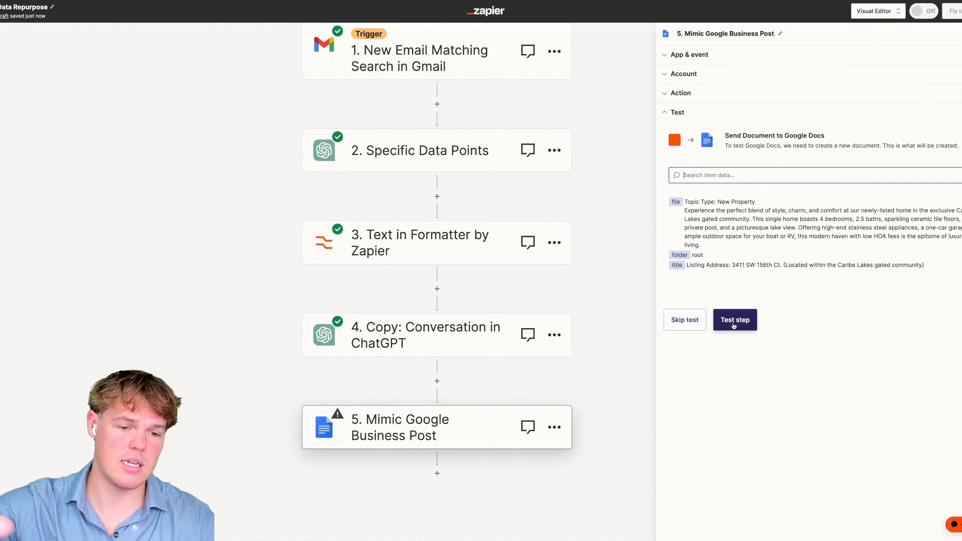
pyautogui.click(739, 320)
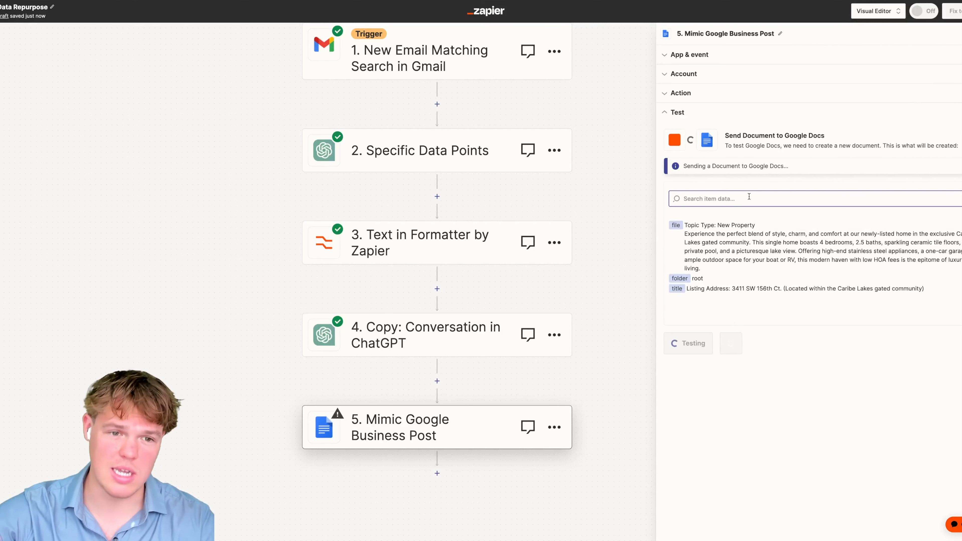
pyautogui.moveTo(705, 279); pyautogui.dragTo(699, 226)
pyautogui.click(717, 272)
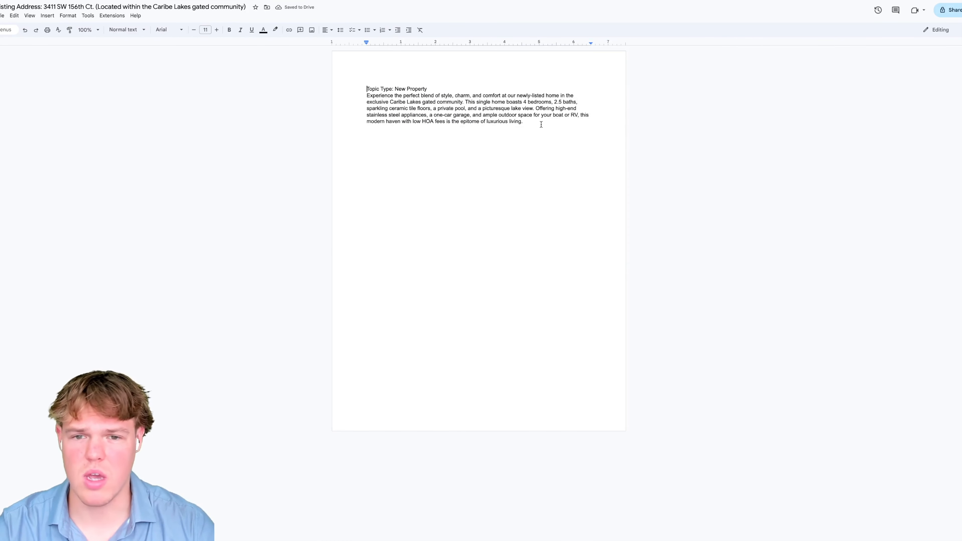
# - Insert a blank line after 'Topic Type: New Property' in the generated Google Doc
pyautogui.moveTo(542, 124); pyautogui.dragTo(318, 77)
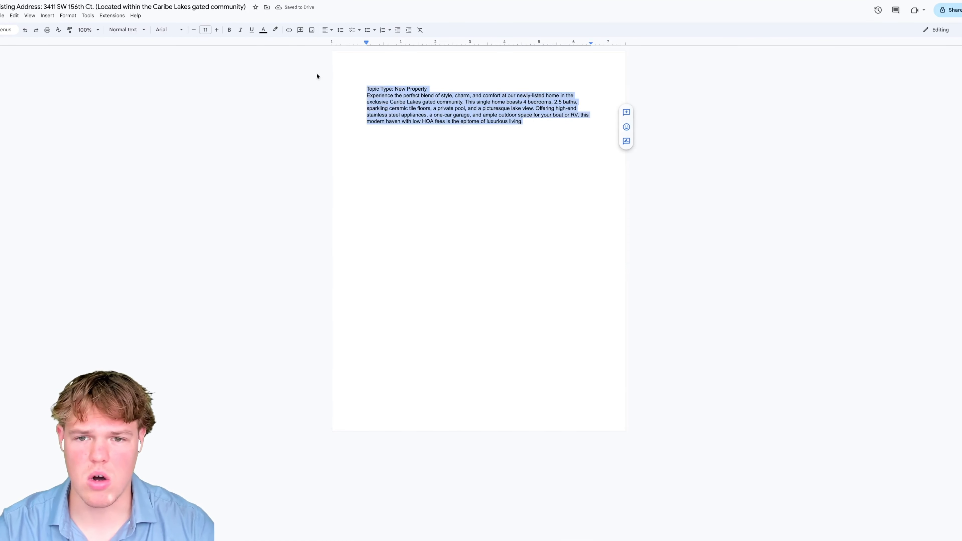
pyautogui.click(539, 123)
pyautogui.moveTo(539, 122); pyautogui.dragTo(326, 89)
pyautogui.doubleClick(431, 103)
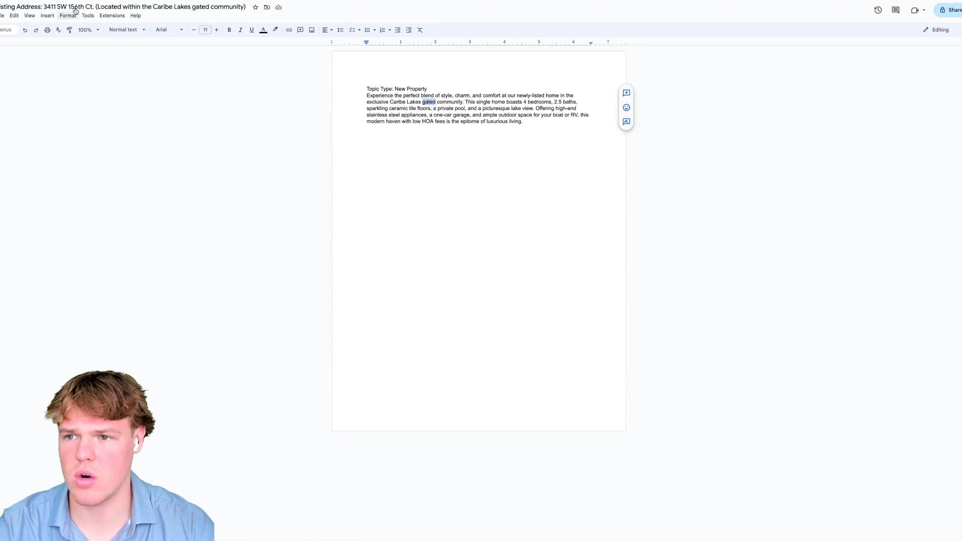
pyautogui.click(420, 94)
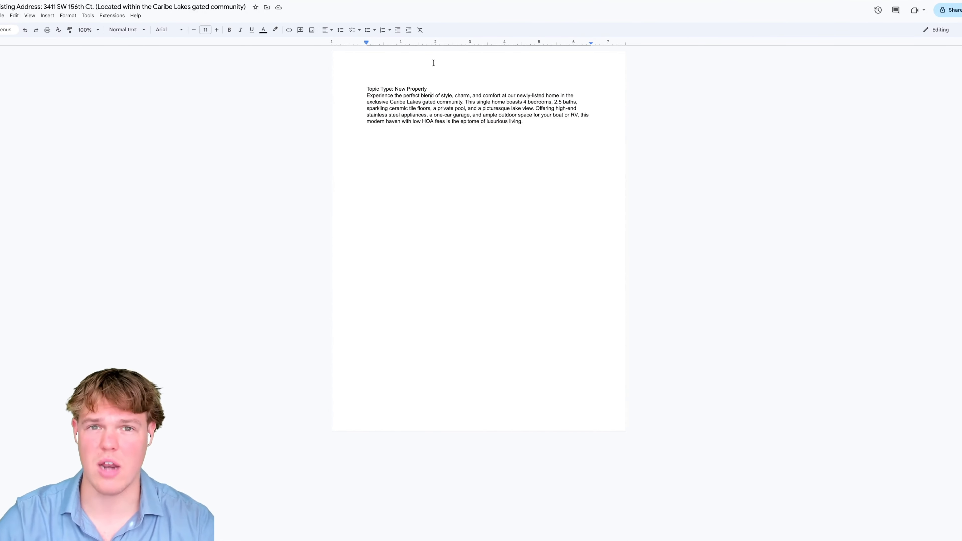
pyautogui.moveTo(438, 83); pyautogui.dragTo(350, 83)
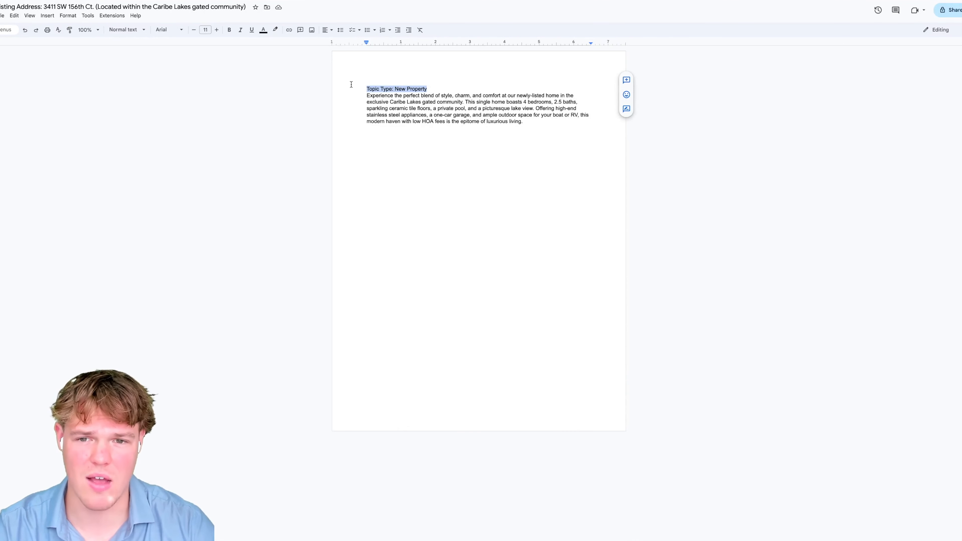
pyautogui.moveTo(429, 87); pyautogui.dragTo(366, 88)
pyautogui.click(405, 93)
pyautogui.doubleClick(436, 89)
pyautogui.press('Return')
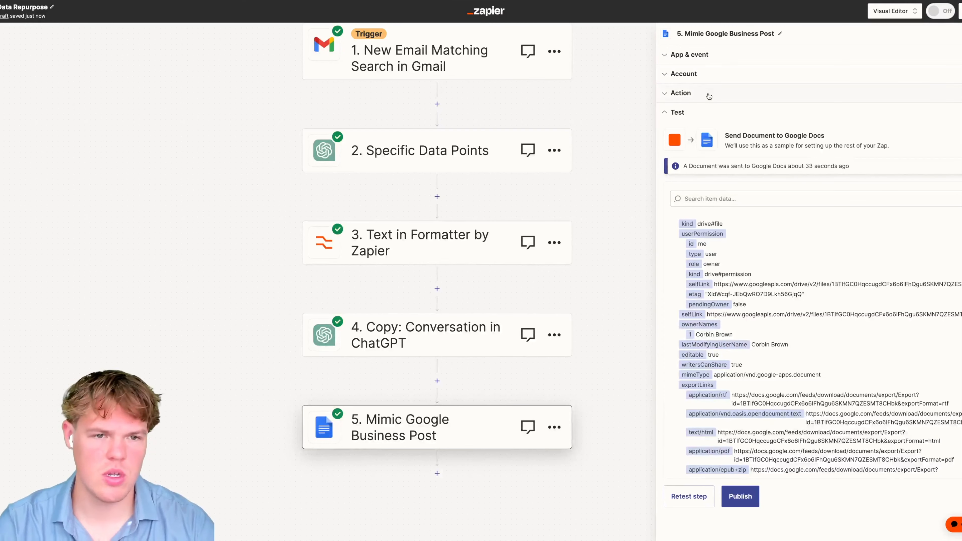
# - Edit Document Content to '<b>Topic Type: New Property</b>' followed by a '<br>' line
pyautogui.click(707, 95)
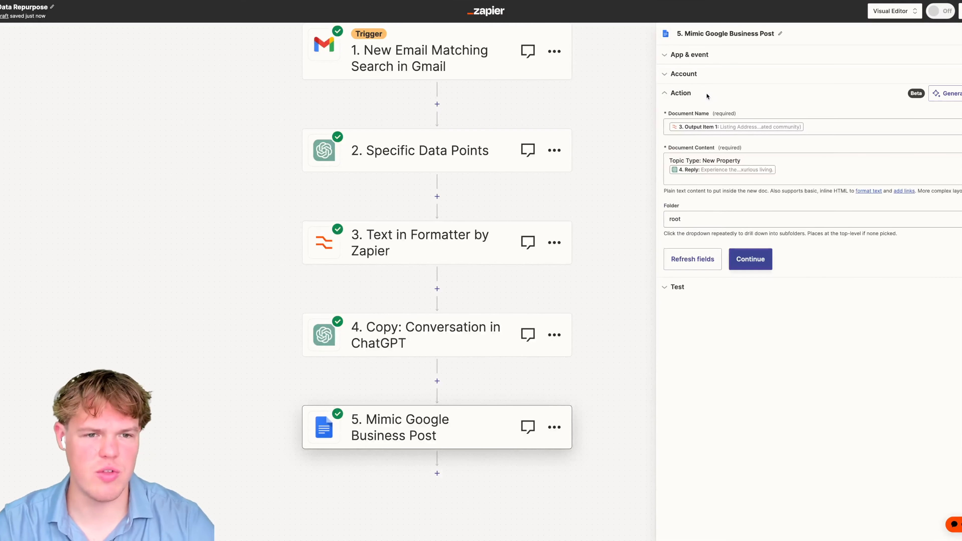
pyautogui.click(773, 154)
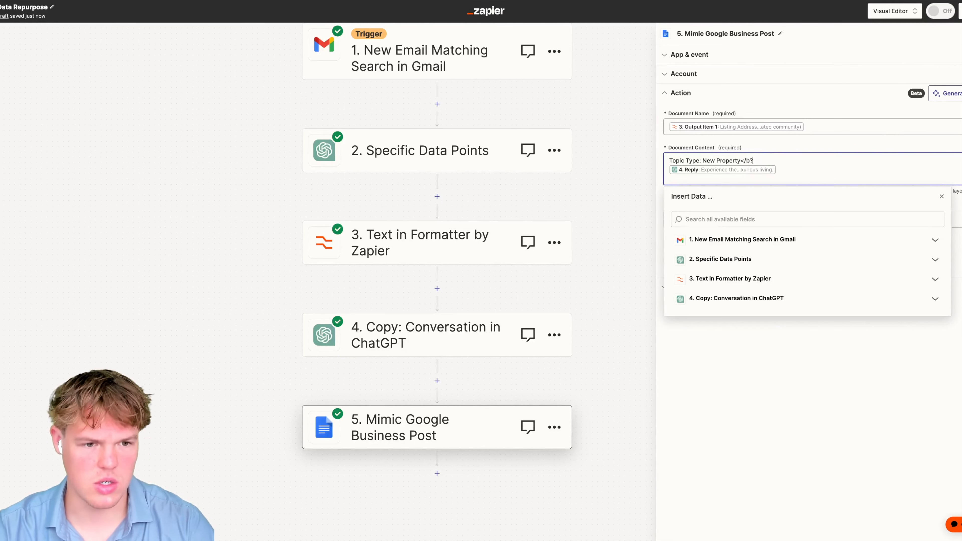
pyautogui.press('BackSpace')
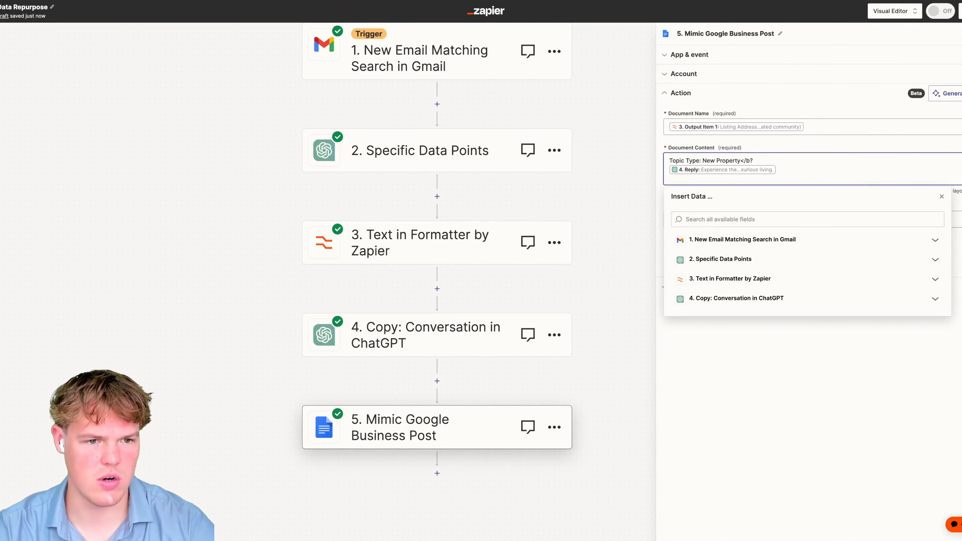
pyautogui.moveTo(754, 161); pyautogui.dragTo(740, 160)
pyautogui.hotkey('ctrl', 'c')
pyautogui.click(669, 160)
pyautogui.hotkey('ctrl', 'v')
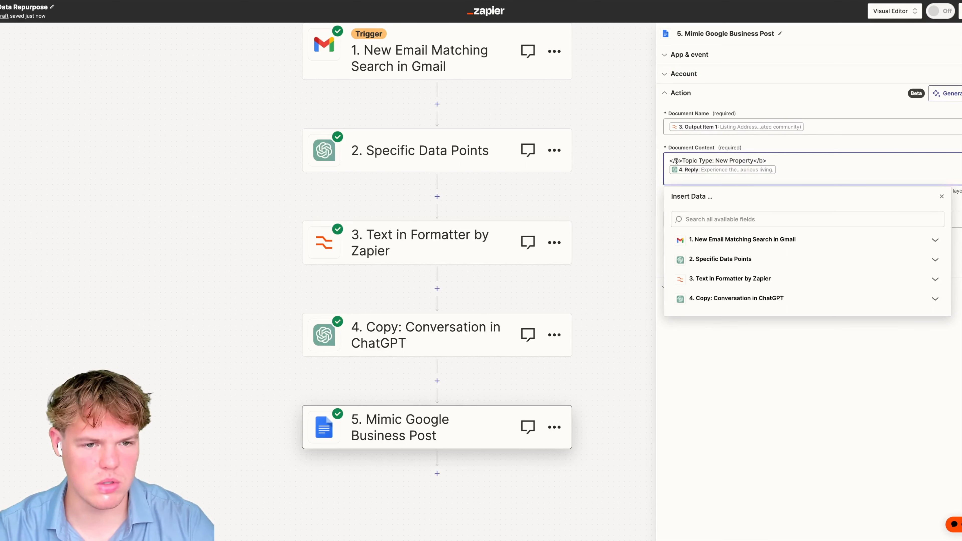
pyautogui.click(675, 160)
pyautogui.press('BackSpace')
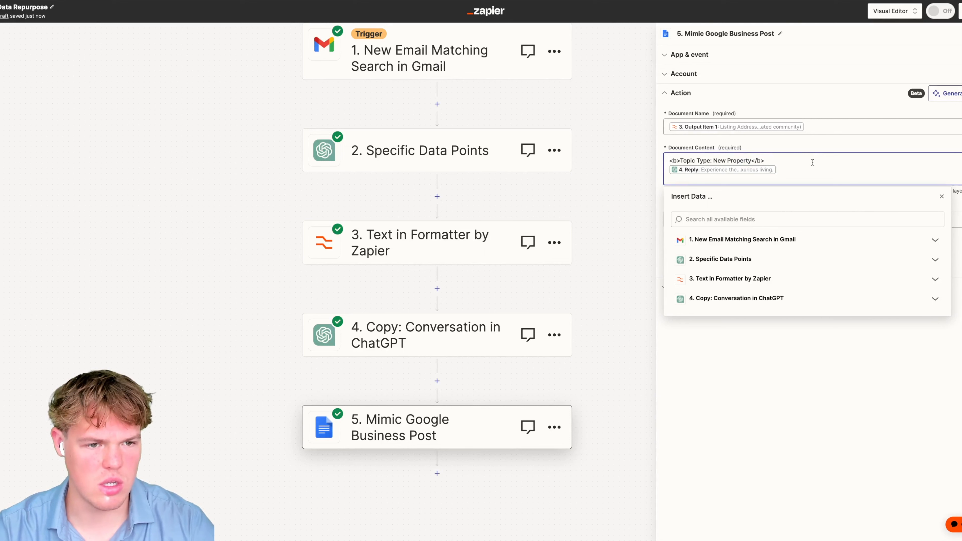
pyautogui.press('Return')
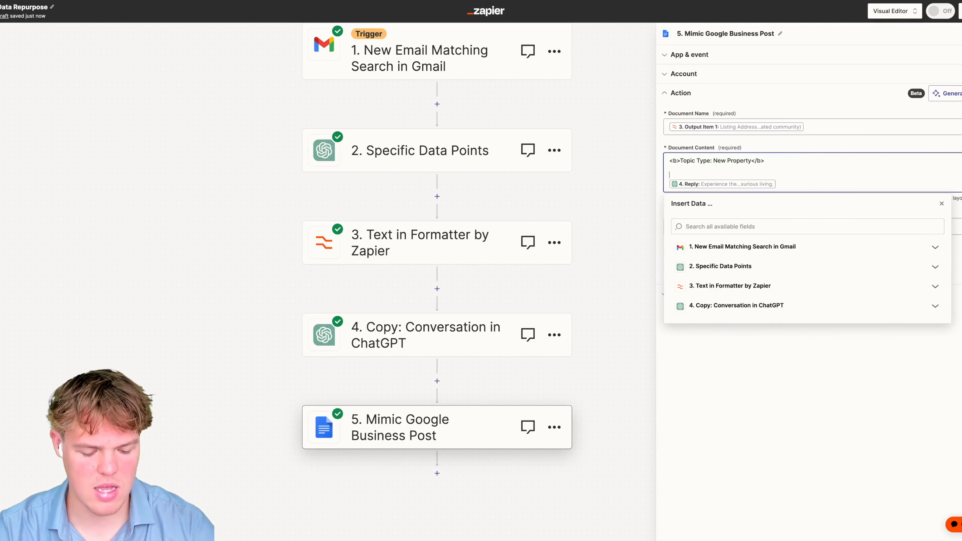
pyautogui.write('<br>')
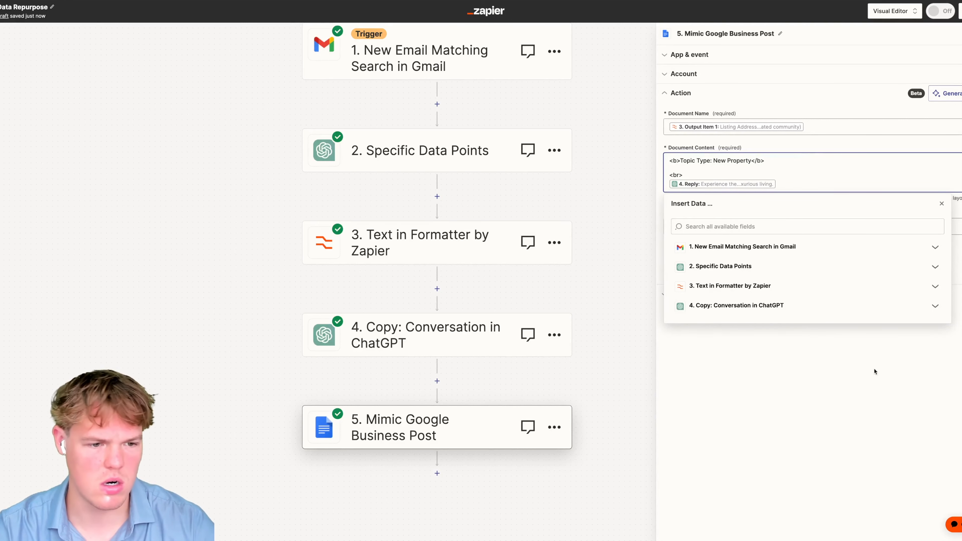
# - Continue and retest the Google Docs step
pyautogui.click(875, 370)
pyautogui.click(746, 262)
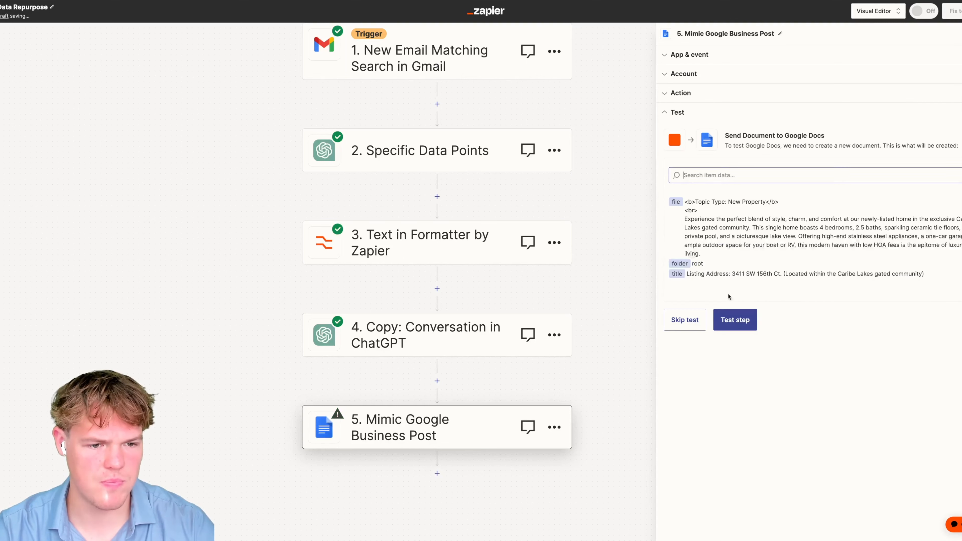
pyautogui.click(732, 320)
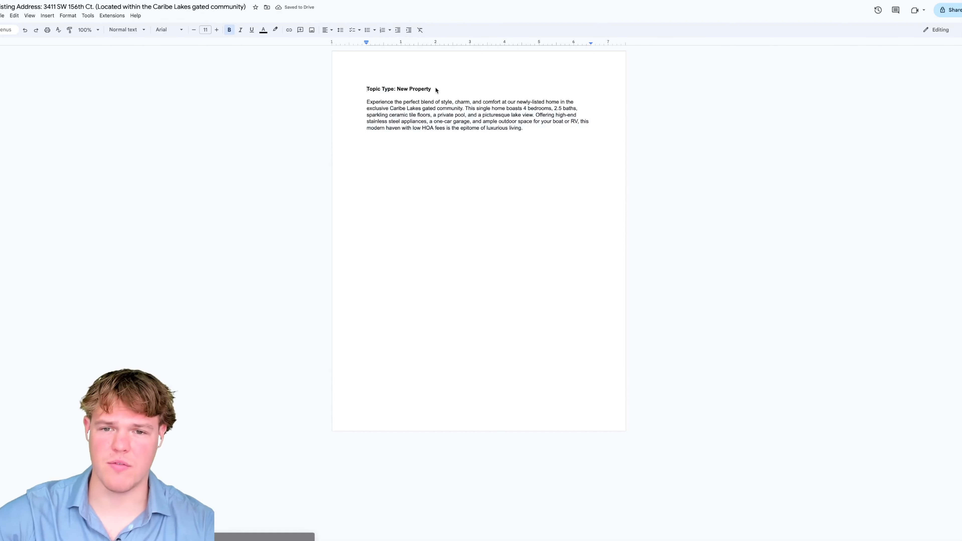
# - Check the bold heading in the Google Doc, then return to the Data Repurpose Zap
pyautogui.moveTo(436, 89); pyautogui.dragTo(331, 88)
pyautogui.click(332, 90)
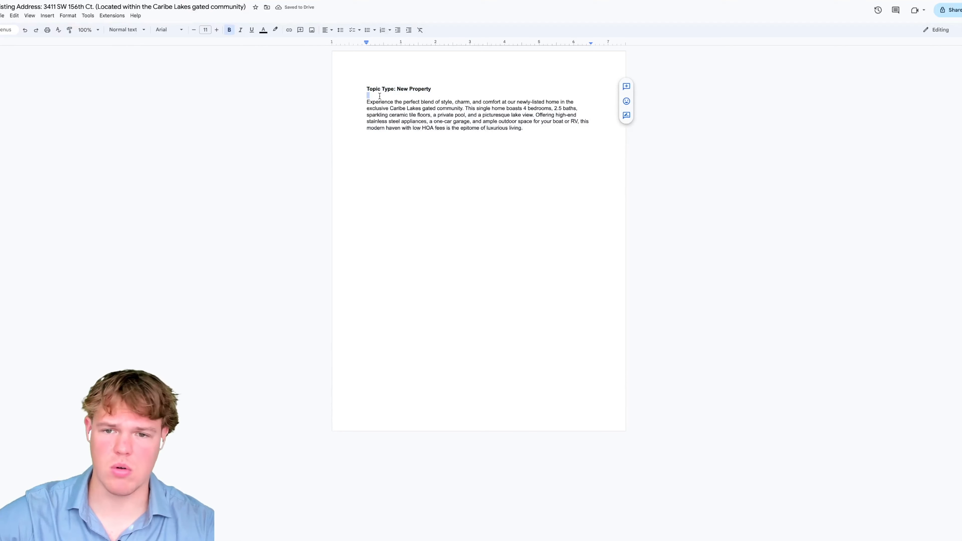
pyautogui.doubleClick(533, 149)
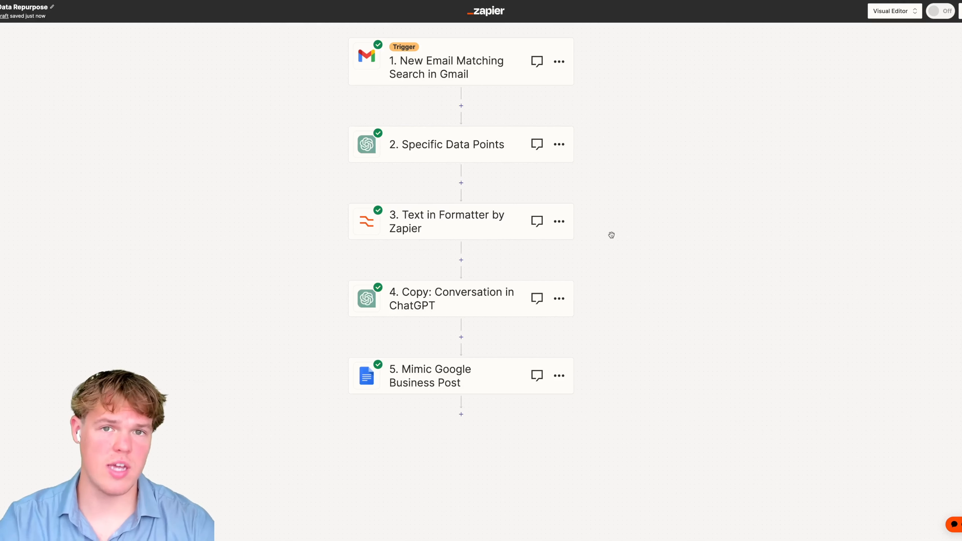
# - Add a Buffer 'Add to Queue' step at the end of the Zap on the connected account
pyautogui.scroll(-3, 604, 246)
pyautogui.scroll(-5, 605, 247)
pyautogui.hscroll(-2, 505, 264)
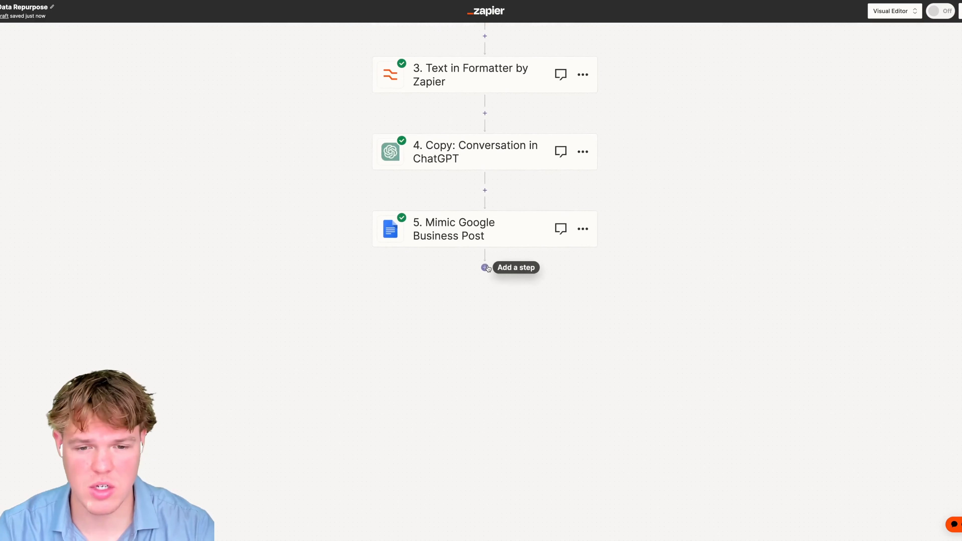
pyautogui.click(485, 268)
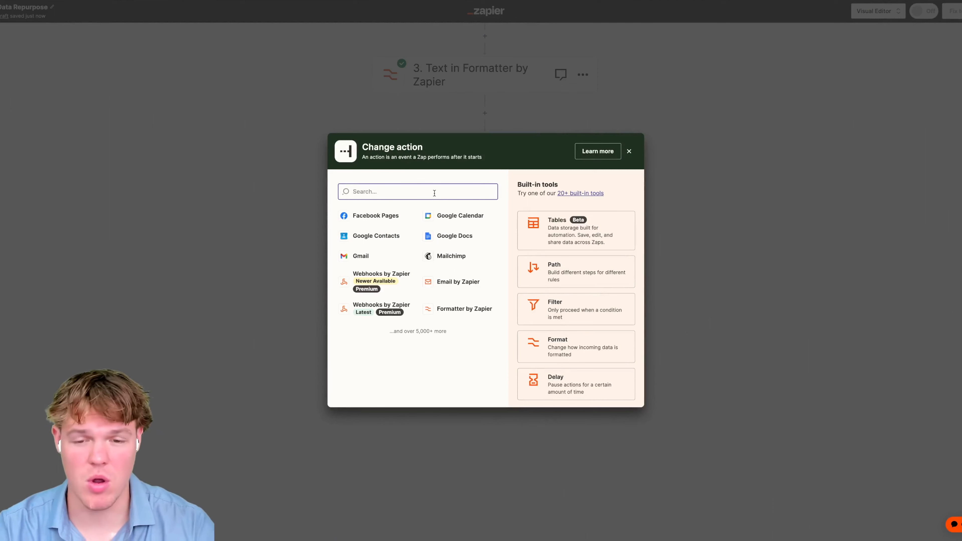
pyautogui.write('buff')
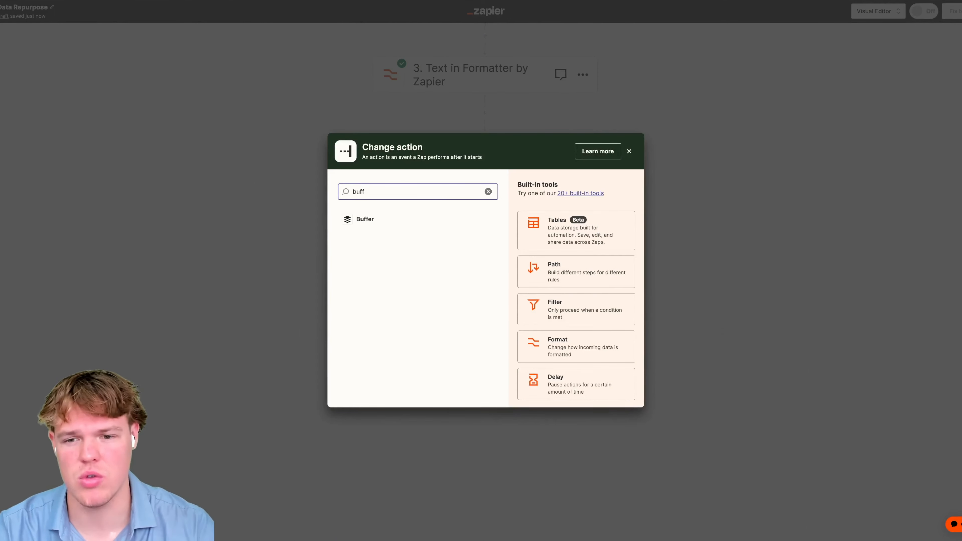
pyautogui.click(424, 225)
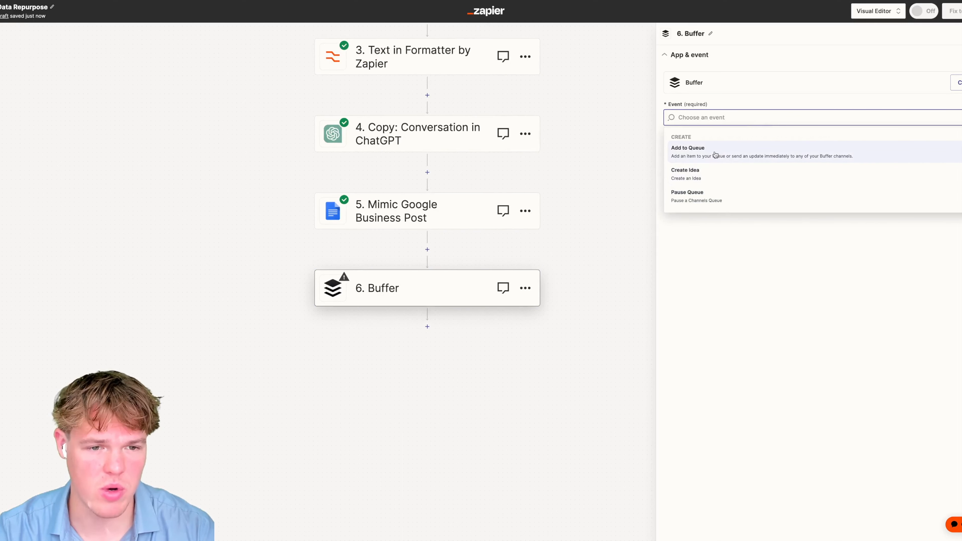
pyautogui.click(718, 153)
pyautogui.click(748, 164)
pyautogui.click(704, 162)
# - Insert an empty action step between steps 5 and 6
pyautogui.moveTo(602, 230); pyautogui.dragTo(600, 195)
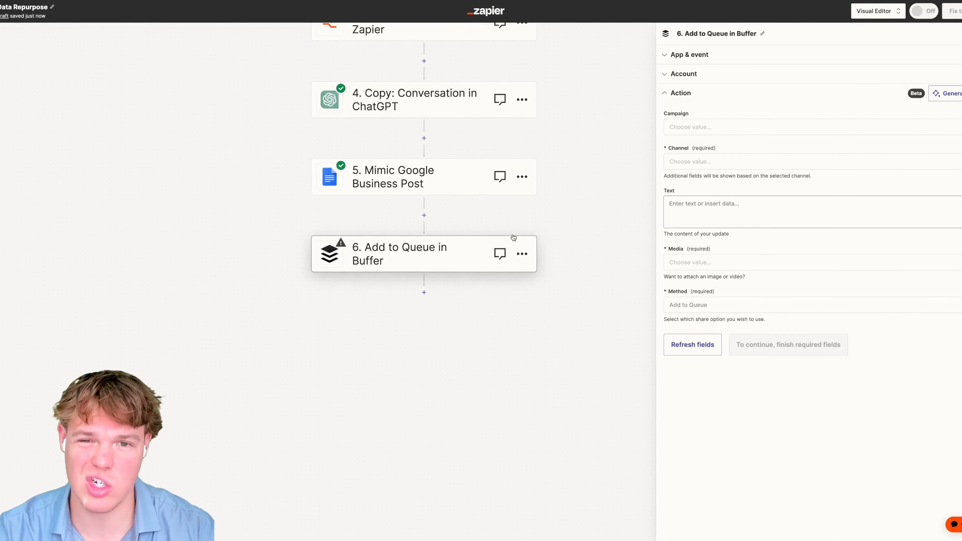
pyautogui.click(424, 215)
pyautogui.click(649, 178)
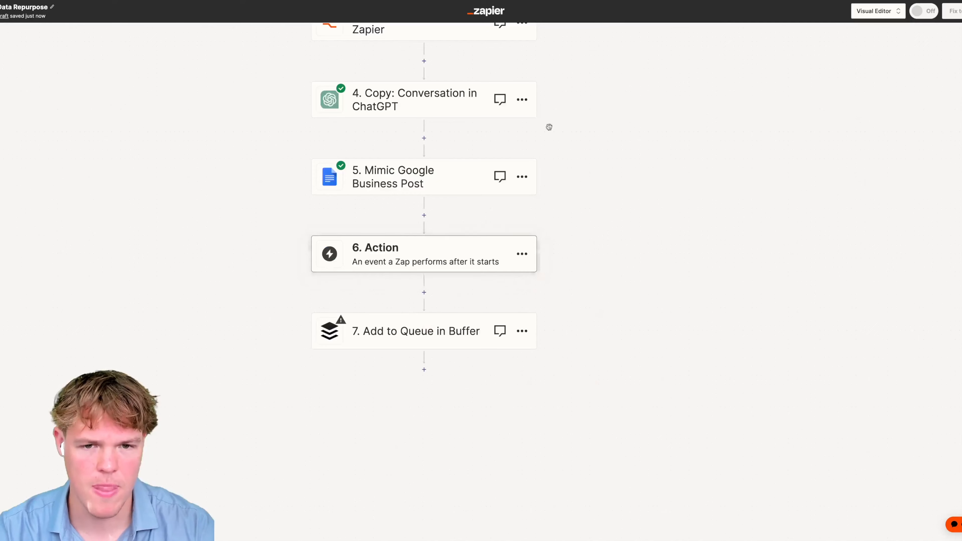
# - Make empty step 6 a ChatGPT Conversation action using the connected ChatGPT account
pyautogui.click(522, 99)
pyautogui.click(423, 240)
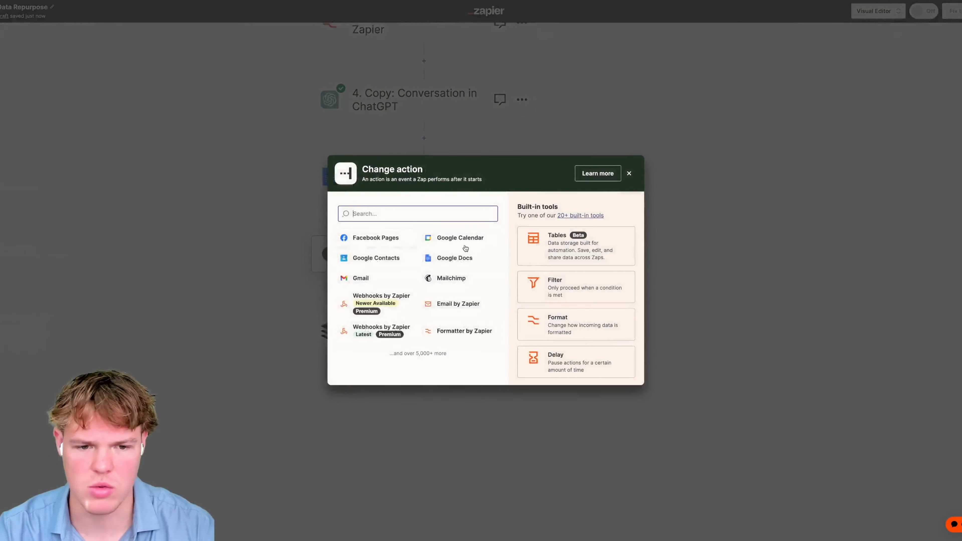
pyautogui.write('chatgpt')
pyautogui.click(434, 244)
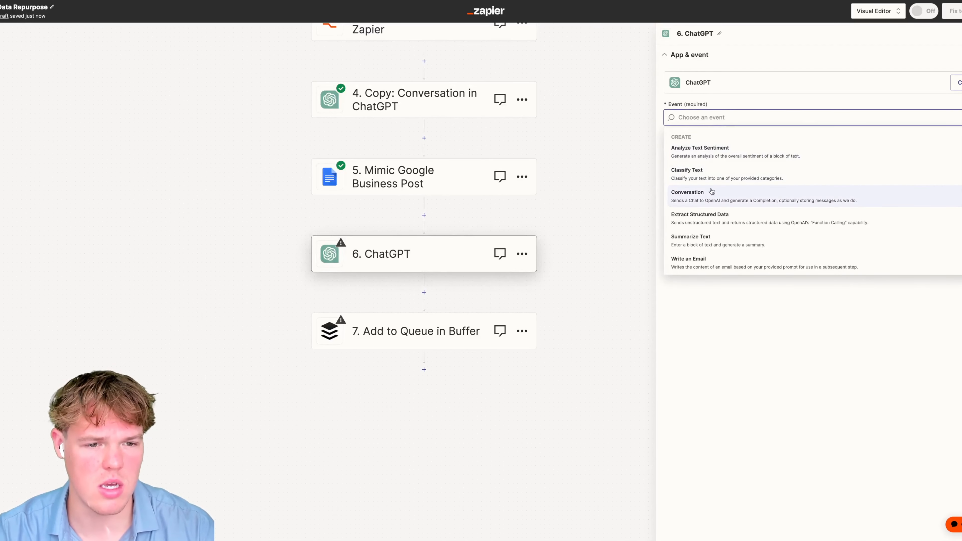
pyautogui.click(708, 197)
pyautogui.click(737, 153)
pyautogui.click(709, 63)
pyautogui.click(723, 119)
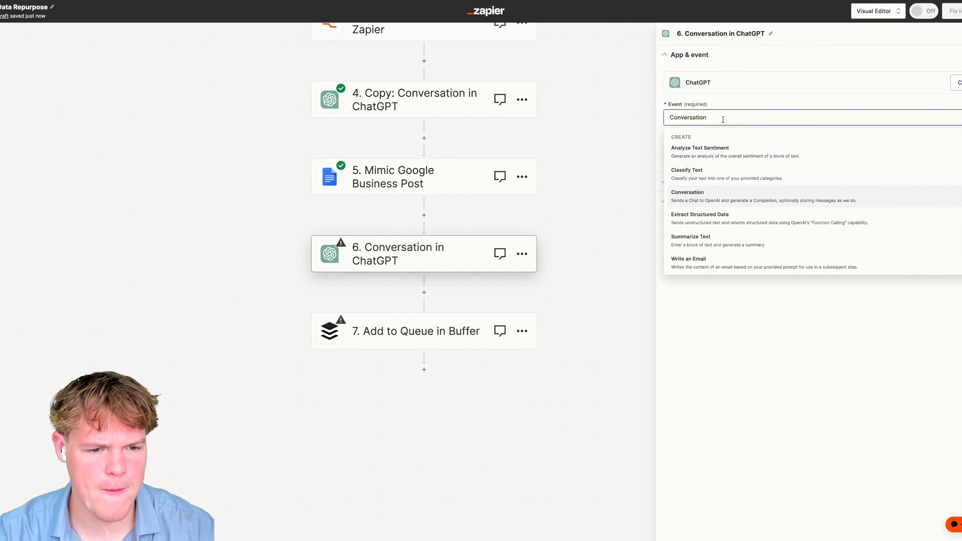
pyautogui.click(772, 96)
pyautogui.click(726, 155)
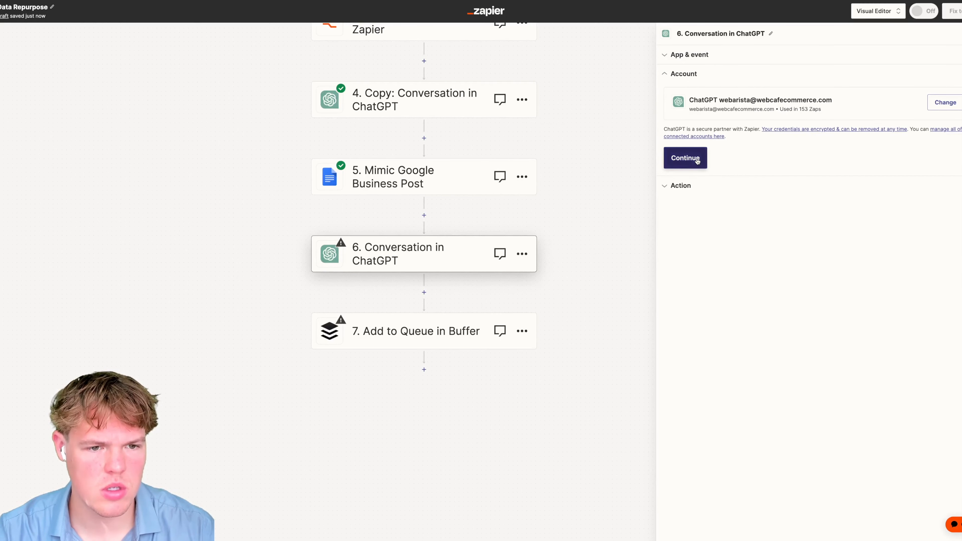
pyautogui.click(705, 162)
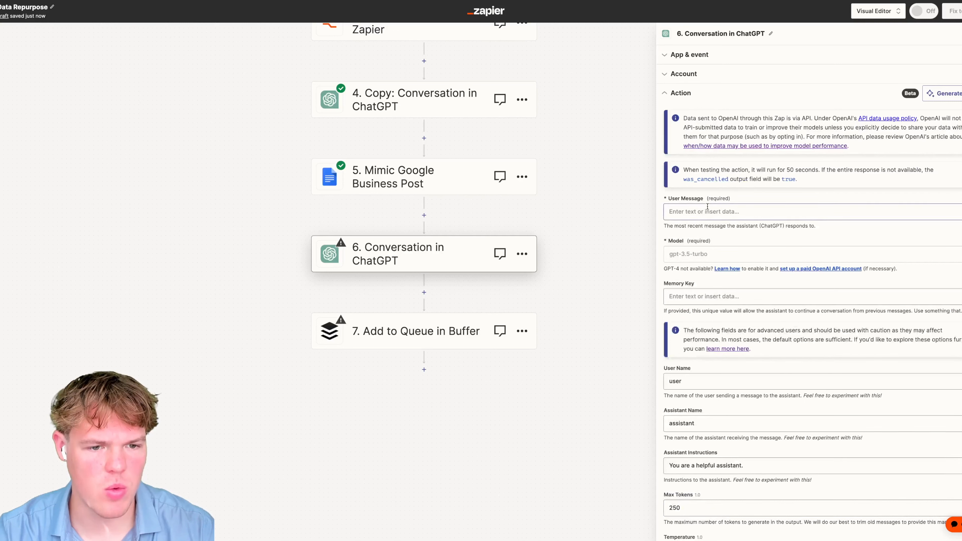
pyautogui.click(707, 206)
# - Write the User Message prompt with a property context line, 'Address:' and 'More information:' lines
pyautogui.write('Based off this propert')
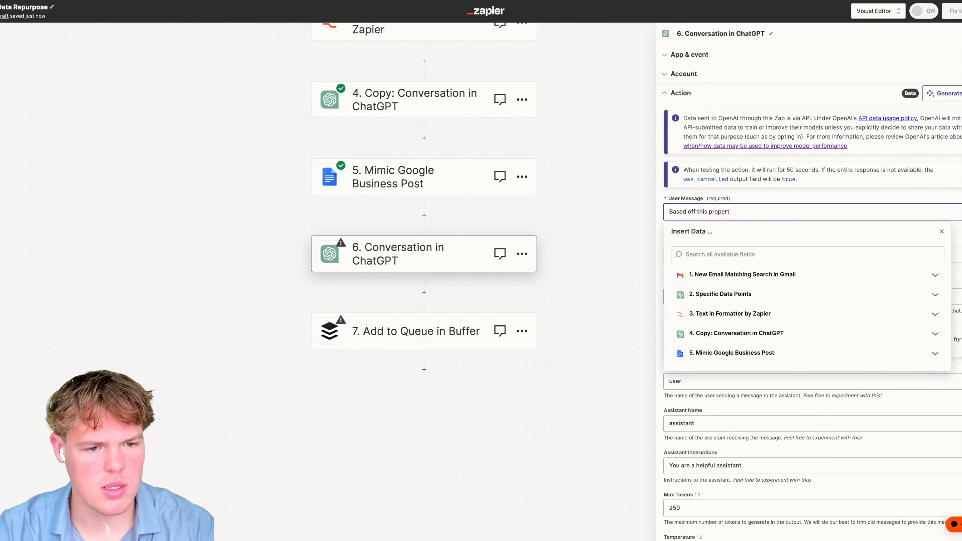
pyautogui.write('Context:')
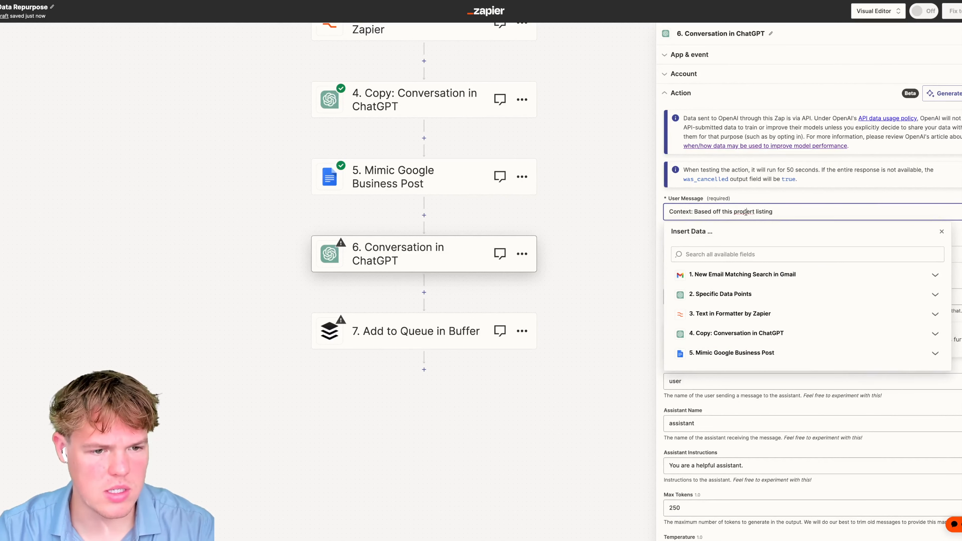
pyautogui.rightClick(746, 211)
pyautogui.press('Escape')
pyautogui.write('p')
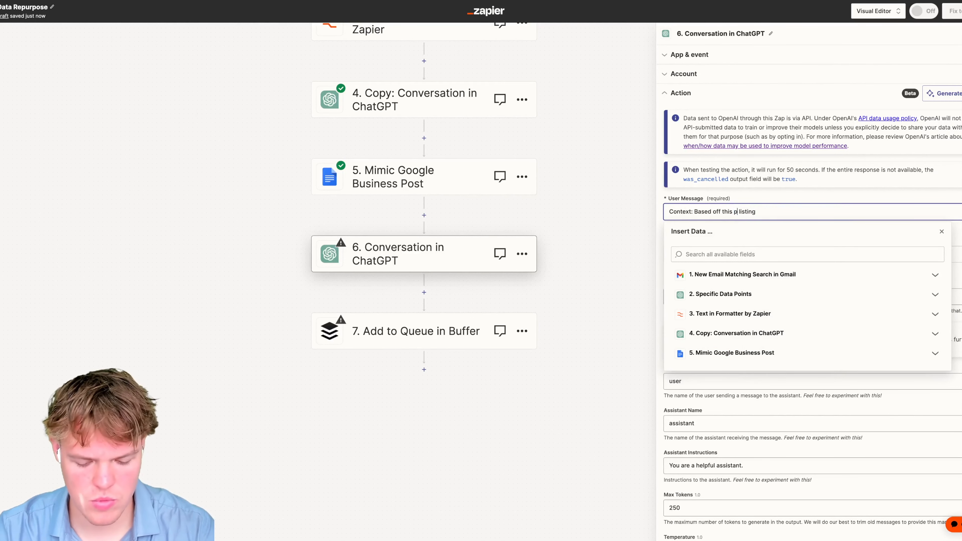
pyautogui.write('roperty')
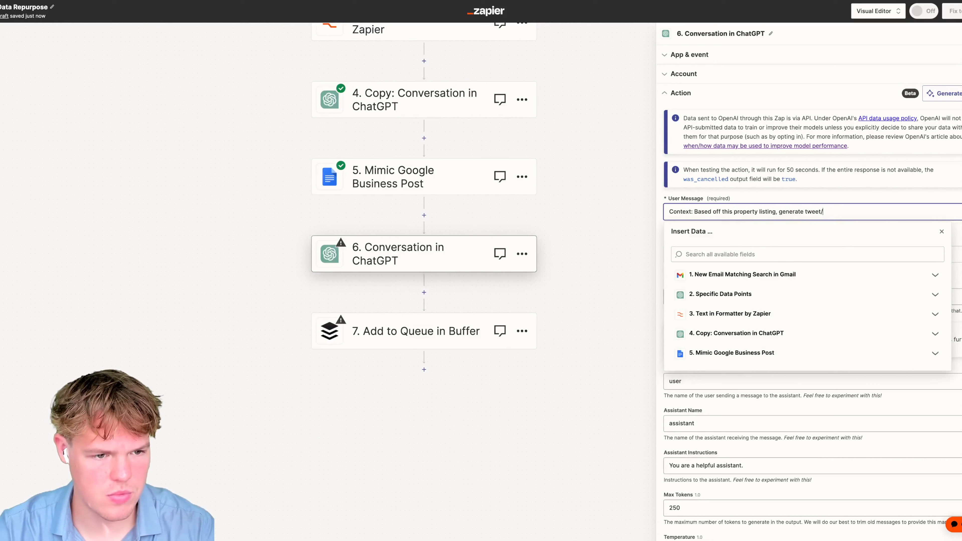
pyautogui.press('Return')
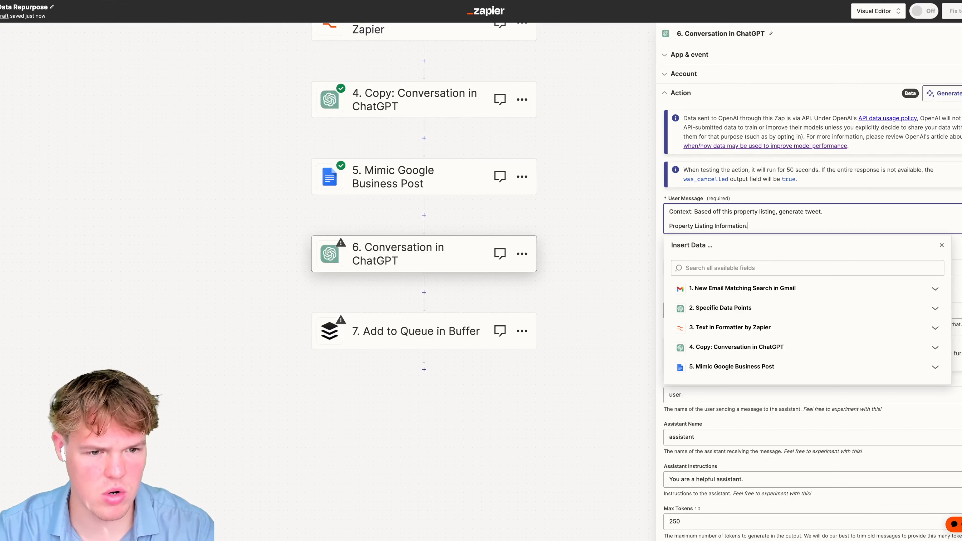
pyautogui.write(':')
pyautogui.press('Return')
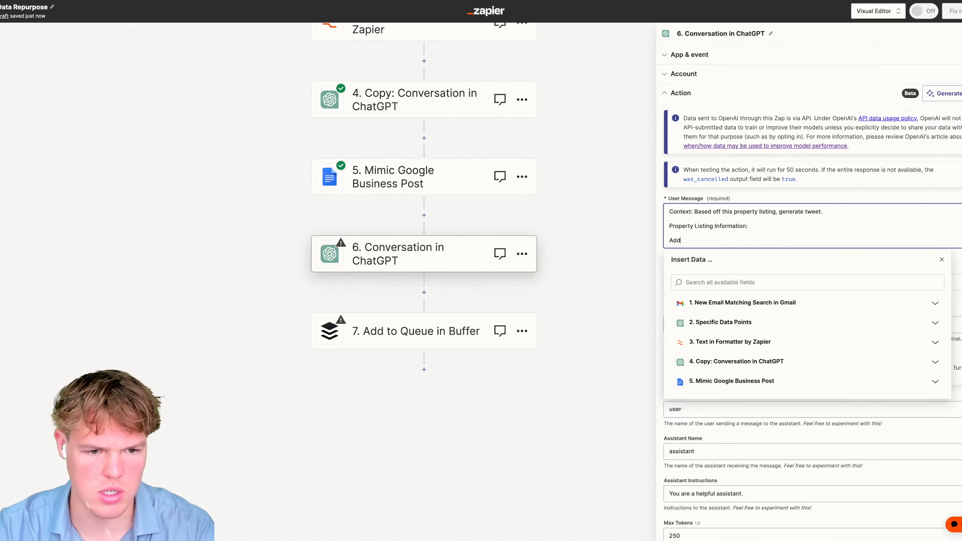
pyautogui.write('Address:')
pyautogui.press('Return')
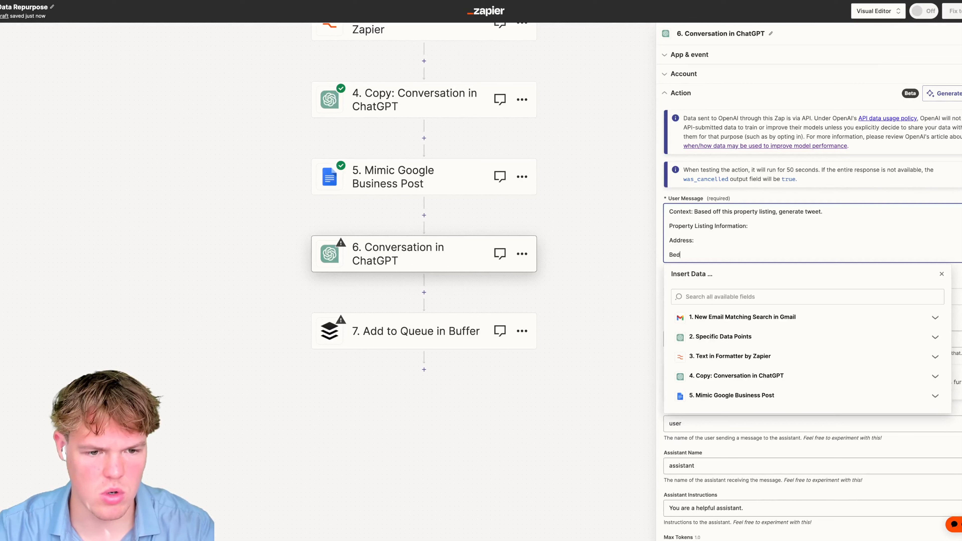
pyautogui.press('BackSpace')
pyautogui.press('BackSpace')
pyautogui.press('BackSpace')
pyautogui.press('BackSpace')
pyautogui.press('Return')
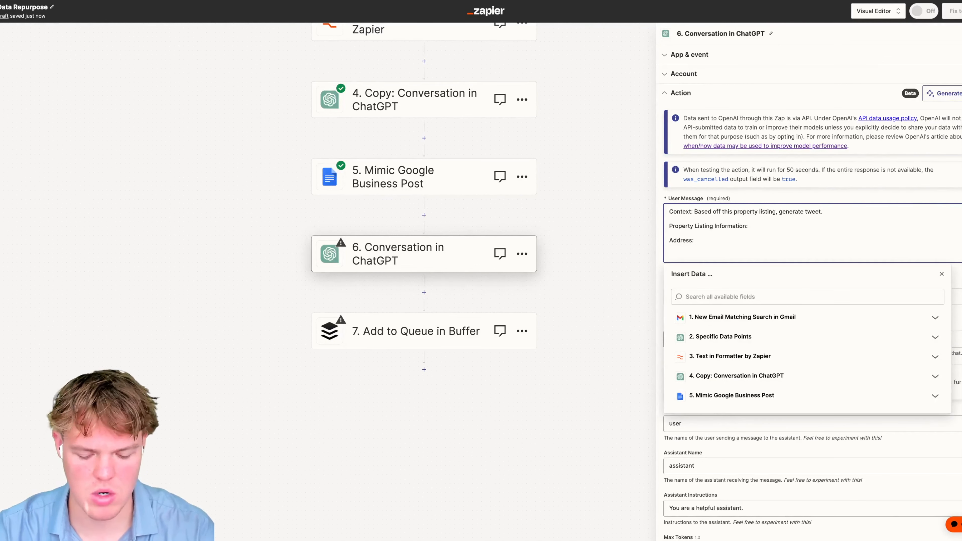
pyautogui.write('More information:')
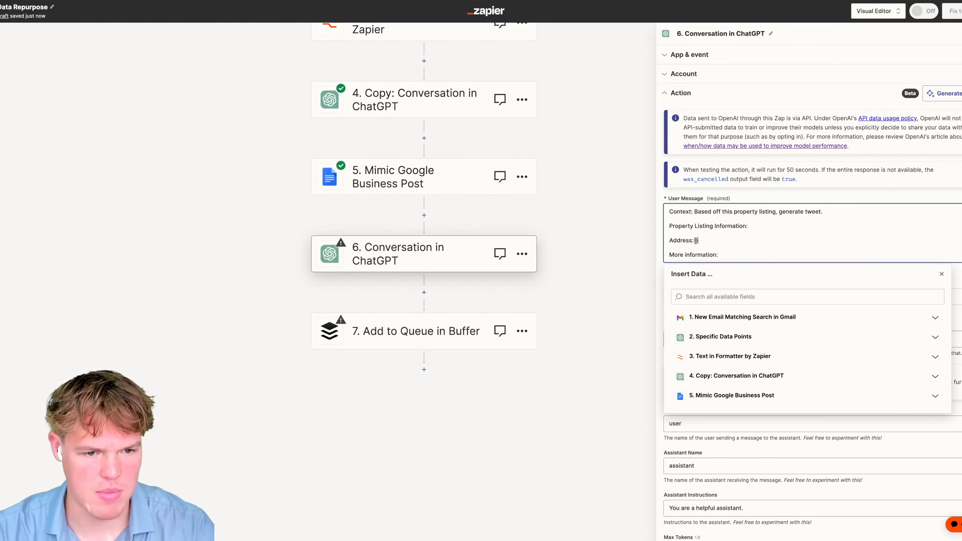
# - Insert the Formatter's Output Item 1 after Address: and step 4's Reply under More information
pyautogui.click(723, 356)
pyautogui.click(748, 392)
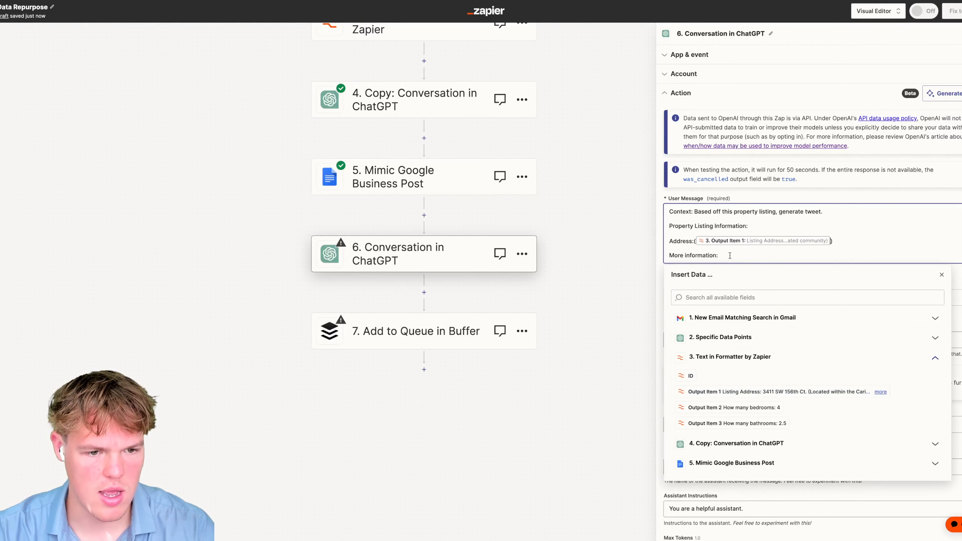
pyautogui.write('()')
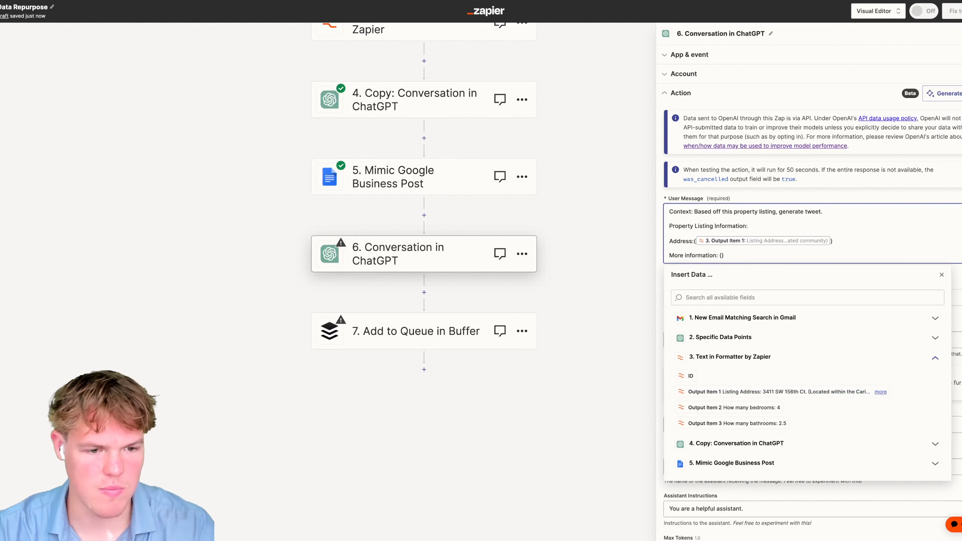
pyautogui.click(743, 442)
pyautogui.click(771, 389)
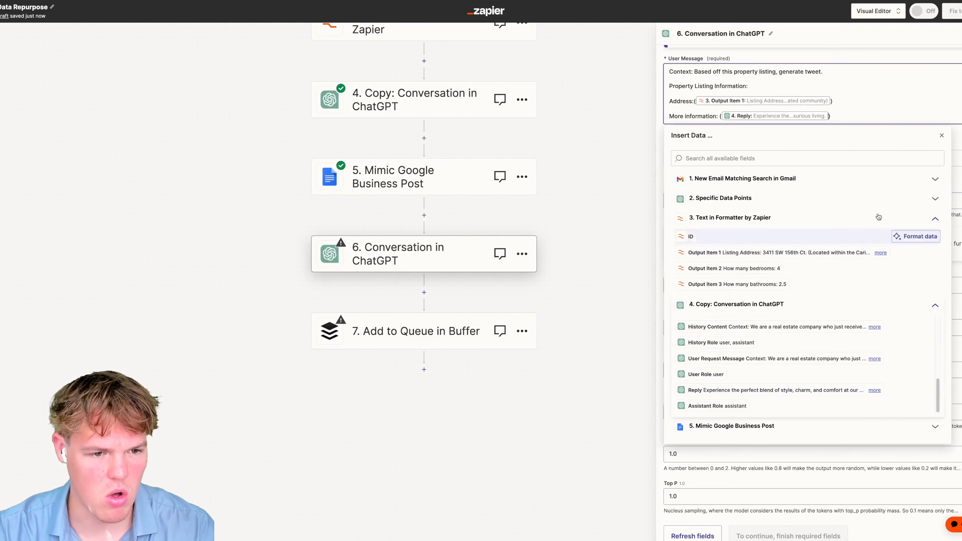
# - Set the model to gpt-4 and memory key 'tweeetreal', then test the step
pyautogui.click(720, 141)
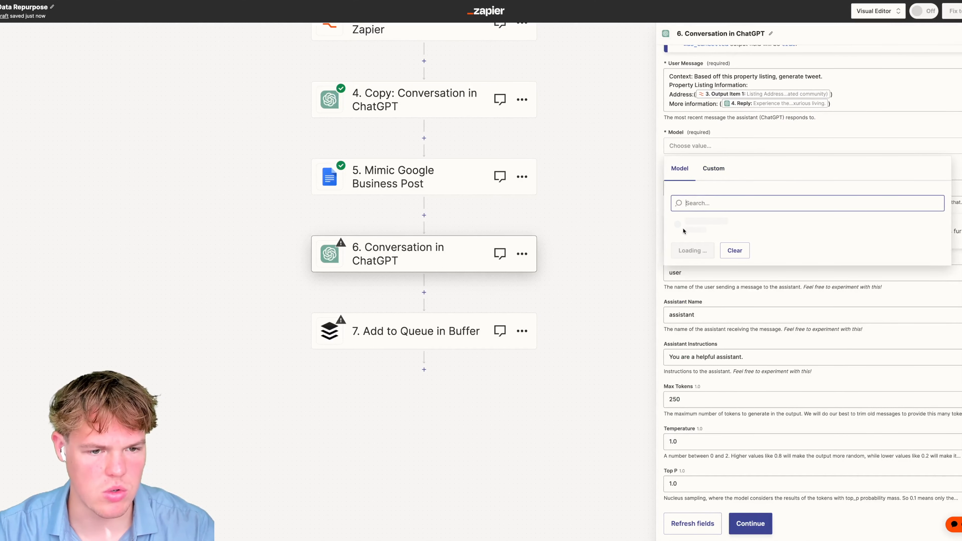
pyautogui.click(691, 225)
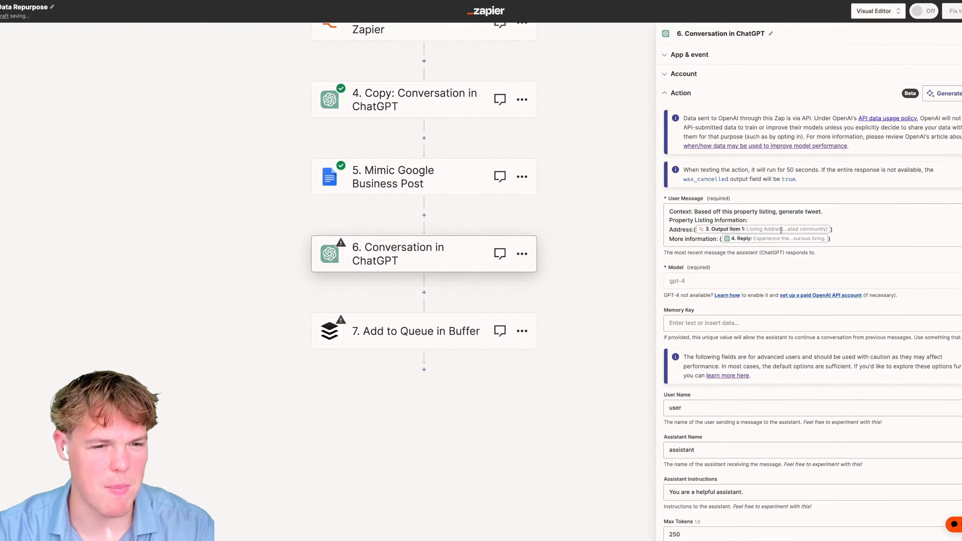
pyautogui.click(692, 322)
pyautogui.write('tweeetreal')
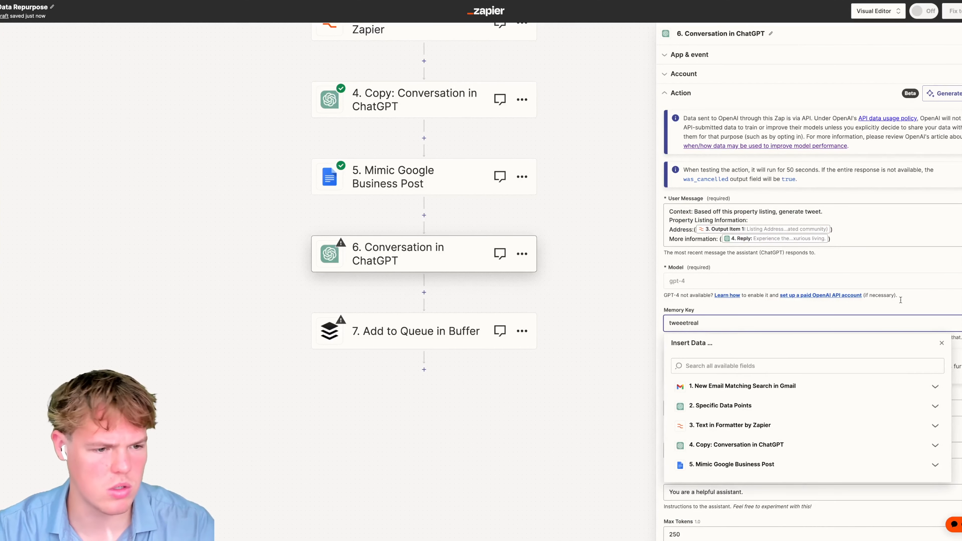
pyautogui.click(871, 297)
pyautogui.scroll(-5, 814, 341)
pyautogui.click(749, 505)
pyautogui.click(735, 371)
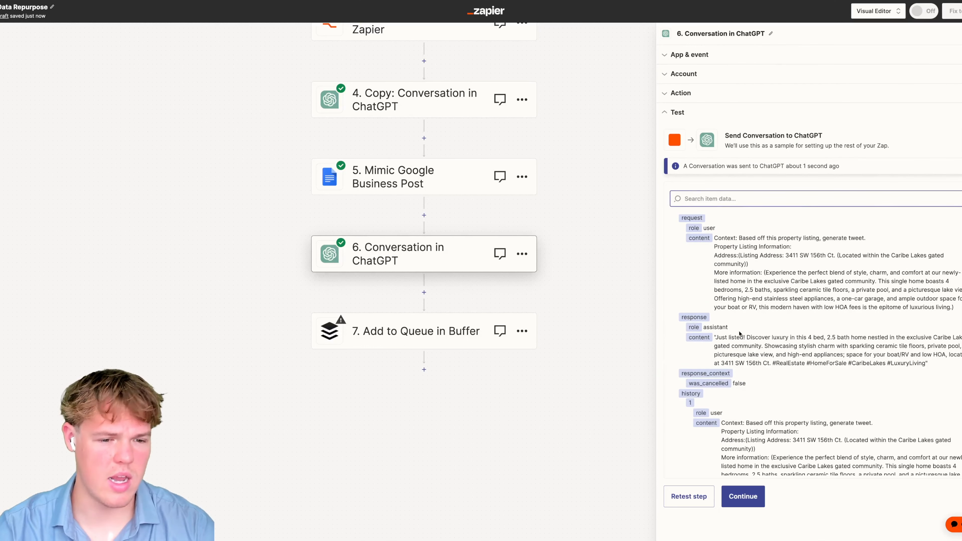
# - Review the generated hashtagged listing tweet, then add a new step 8 after Buffer
pyautogui.moveTo(717, 337); pyautogui.dragTo(788, 338)
pyautogui.click(799, 345)
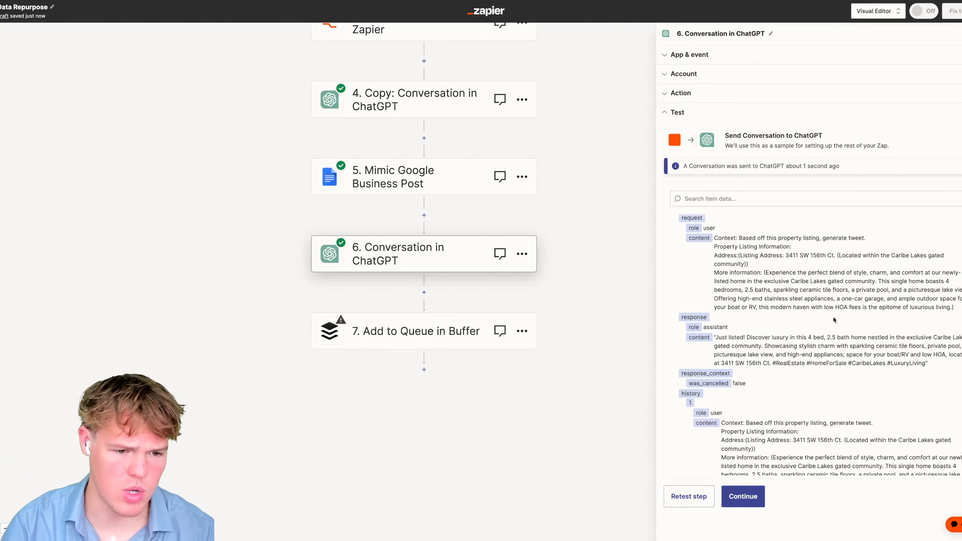
pyautogui.moveTo(780, 363); pyautogui.dragTo(929, 366)
pyautogui.click(924, 364)
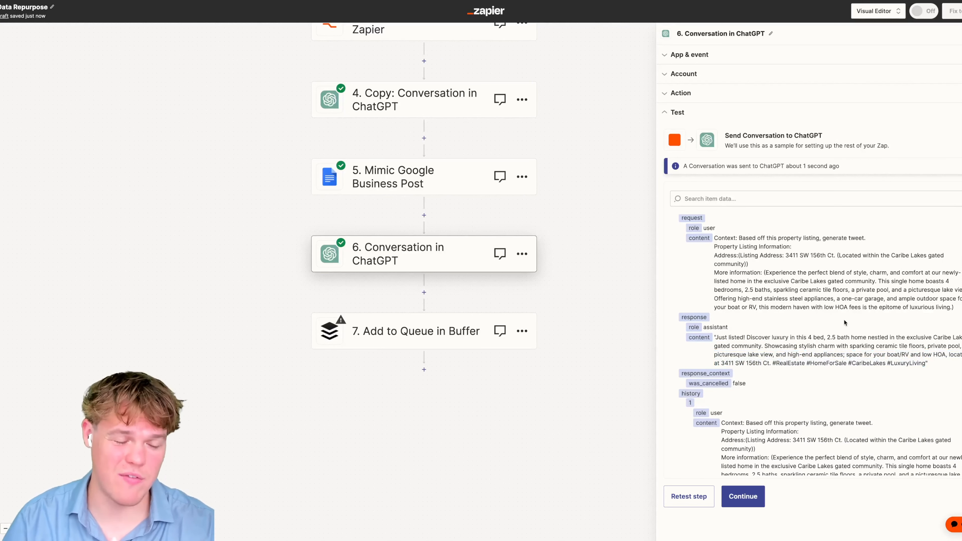
pyautogui.moveTo(736, 338); pyautogui.dragTo(708, 336)
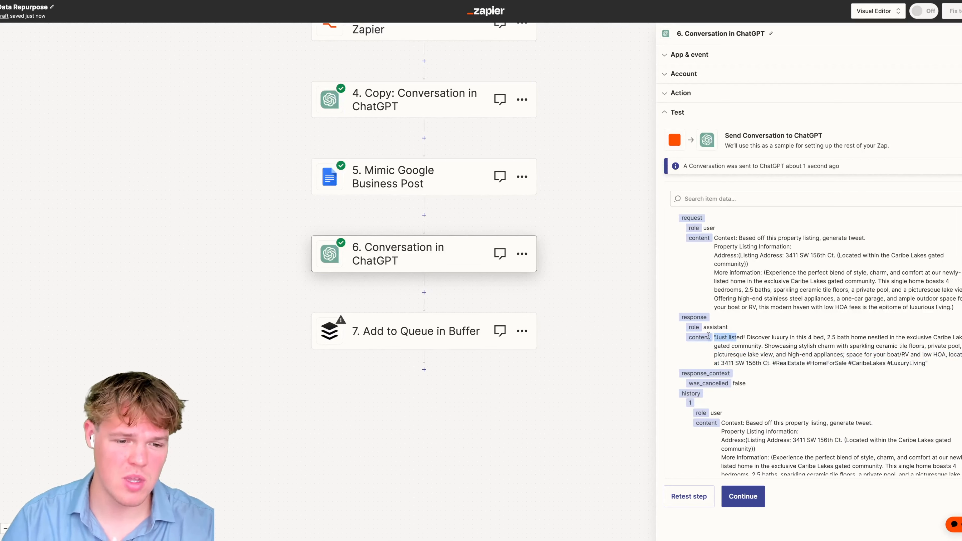
pyautogui.click(424, 367)
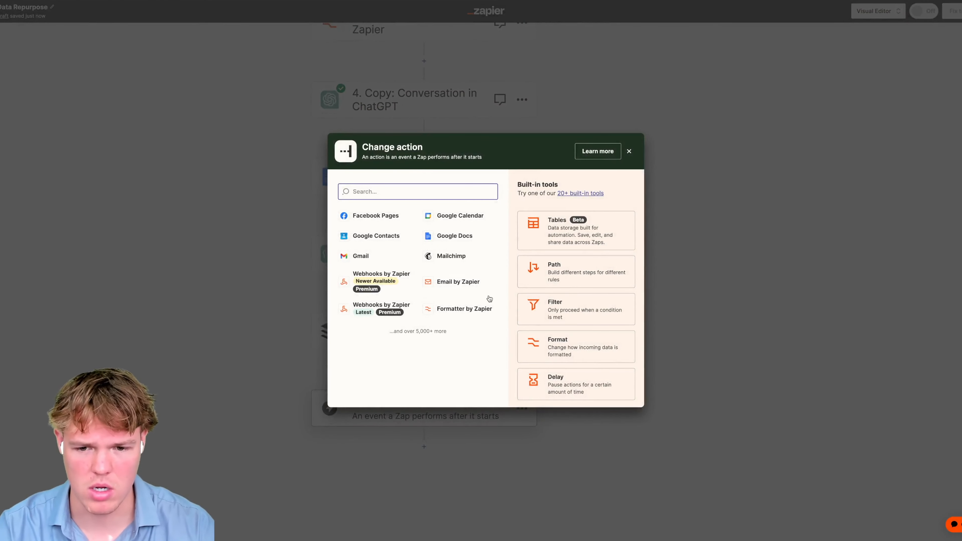
# - Make step 8 a Formatter by Zapier Text step using the Replace transform
pyautogui.write('form')
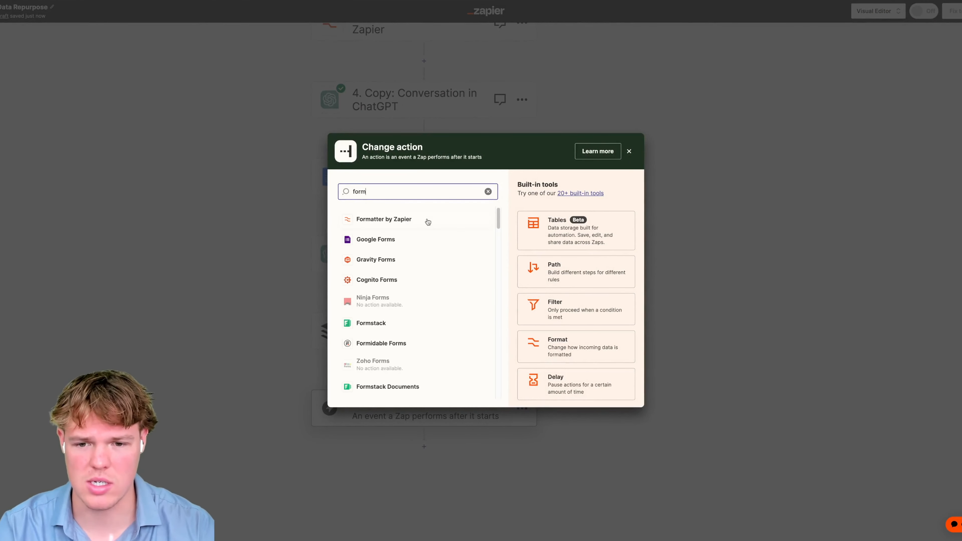
pyautogui.click(428, 223)
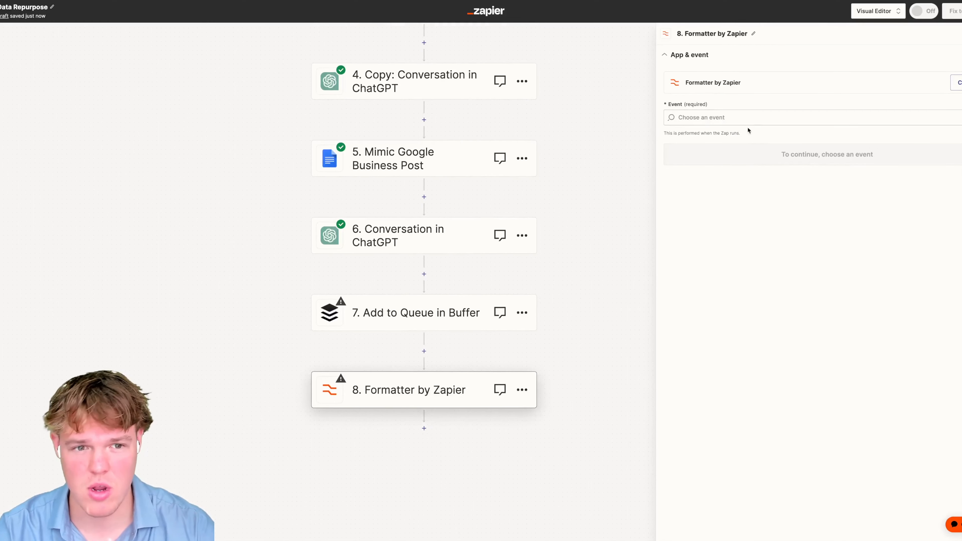
pyautogui.click(738, 117)
pyautogui.click(710, 195)
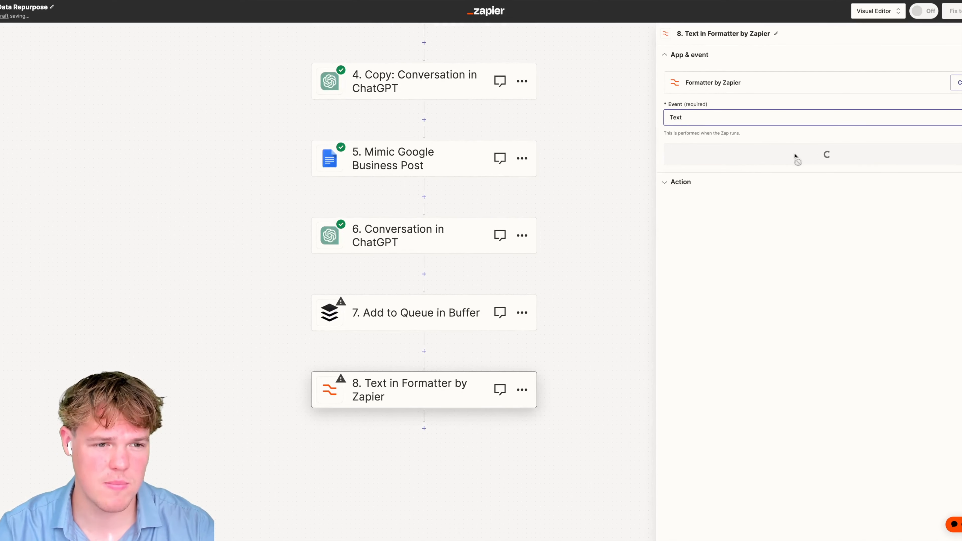
pyautogui.click(790, 155)
pyautogui.click(715, 111)
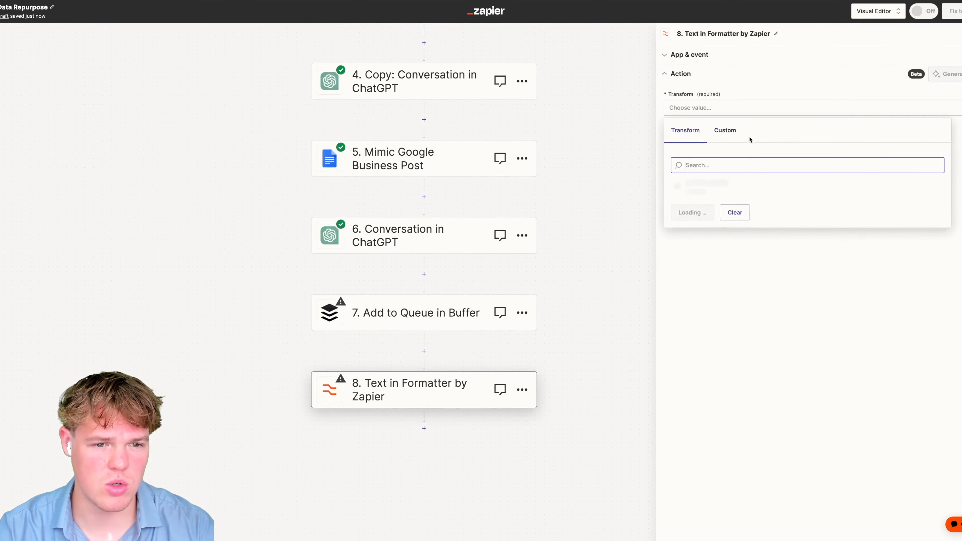
pyautogui.write('repla')
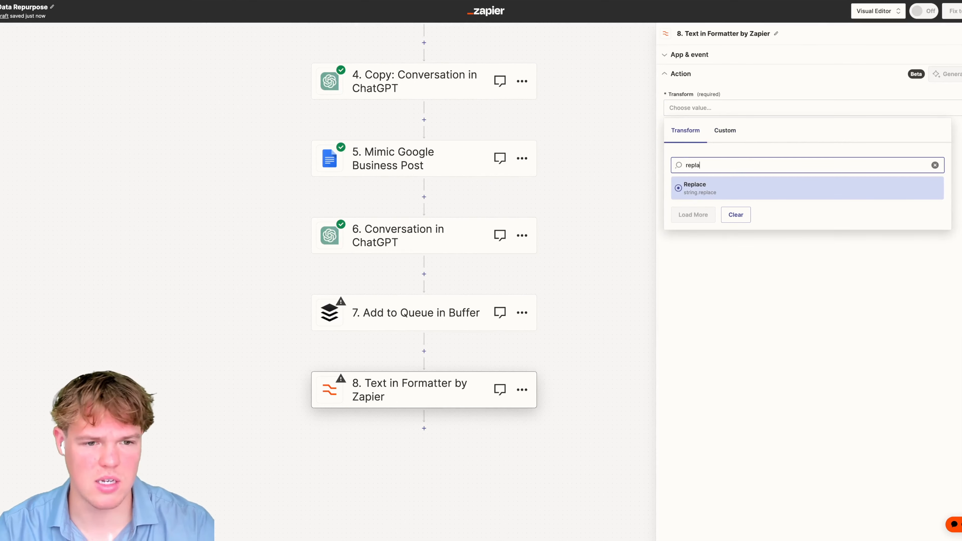
pyautogui.click(738, 187)
# - Set Input to step 6's ChatGPT Reply and Find to a double quote (")
pyautogui.click(754, 181)
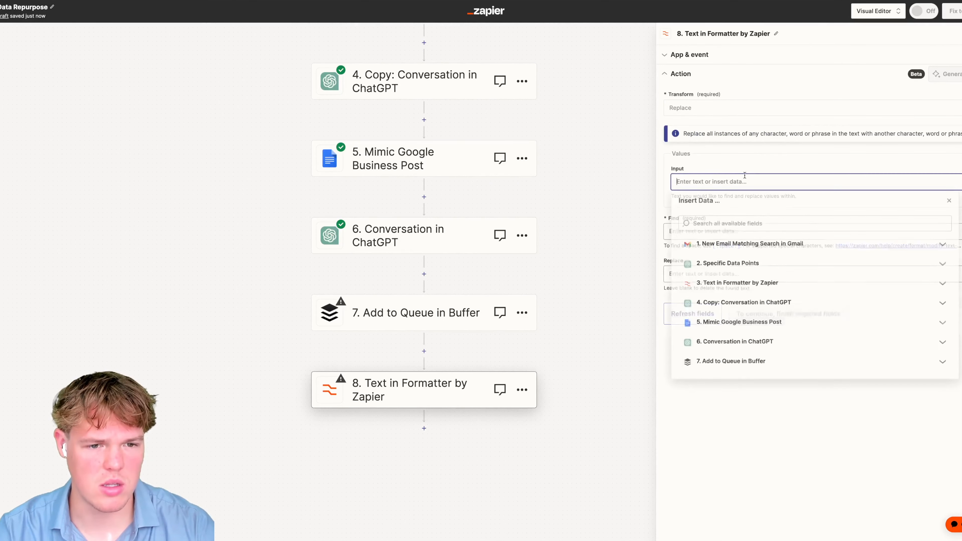
pyautogui.click(728, 362)
pyautogui.click(734, 343)
pyautogui.scroll(-2, 735, 406)
pyautogui.scroll(-3, 736, 403)
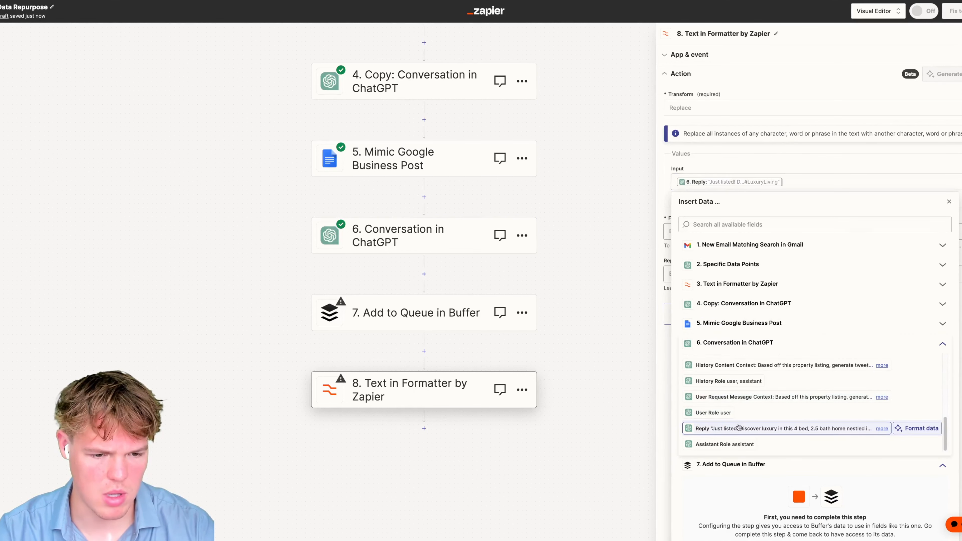
pyautogui.click(712, 428)
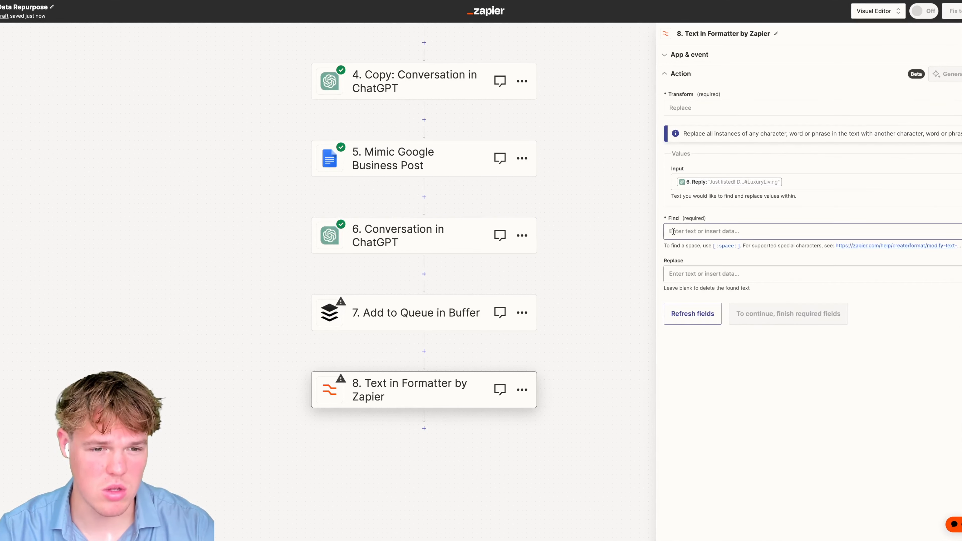
pyautogui.click(674, 232)
pyautogui.write('"')
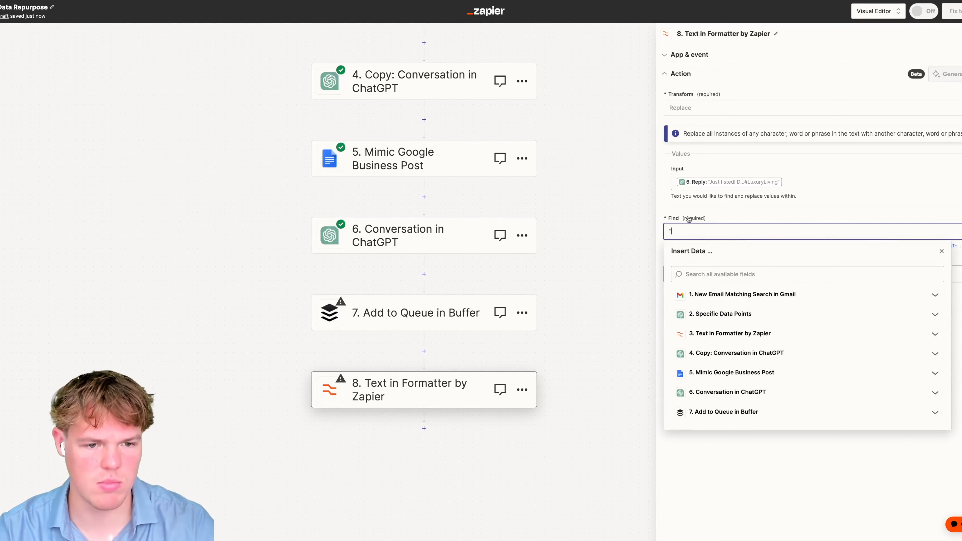
pyautogui.click(712, 222)
# - Test the quote-removing Replace step and move it above the Buffer step
pyautogui.click(750, 314)
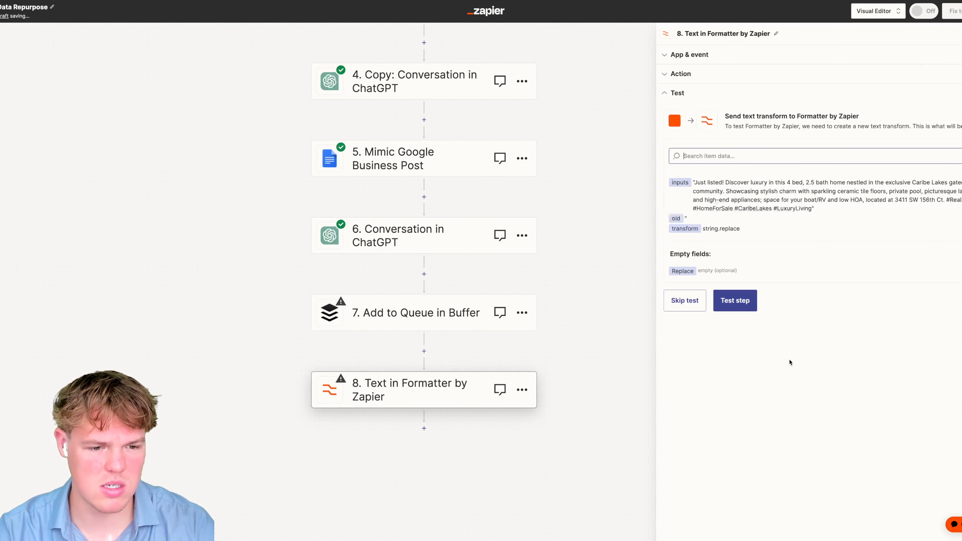
pyautogui.click(736, 306)
pyautogui.moveTo(788, 224); pyautogui.dragTo(726, 215)
pyautogui.click(733, 213)
pyautogui.moveTo(411, 388); pyautogui.dragTo(425, 273)
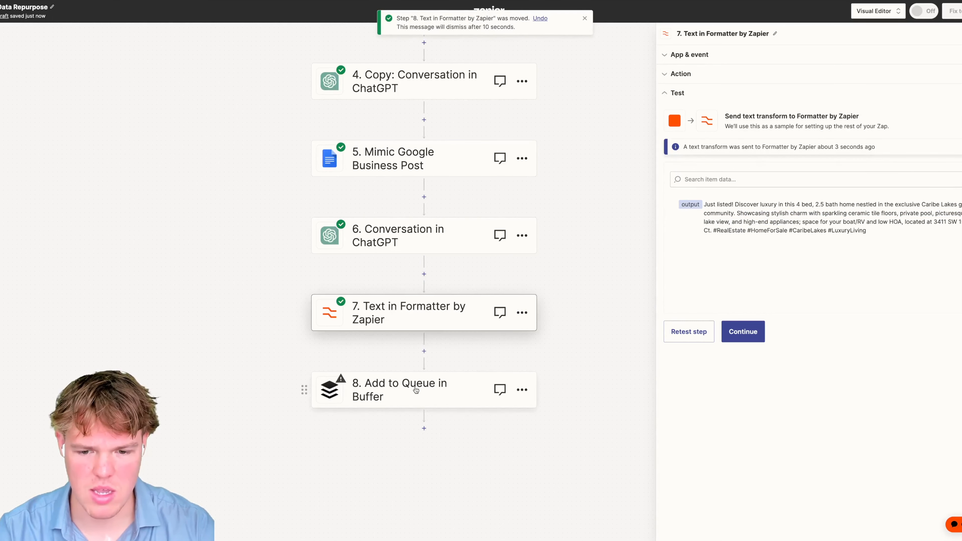
pyautogui.click(416, 390)
# - Use step 7's formatter Output as the Buffer post text, post to Twitter, with media type Image
pyautogui.click(719, 206)
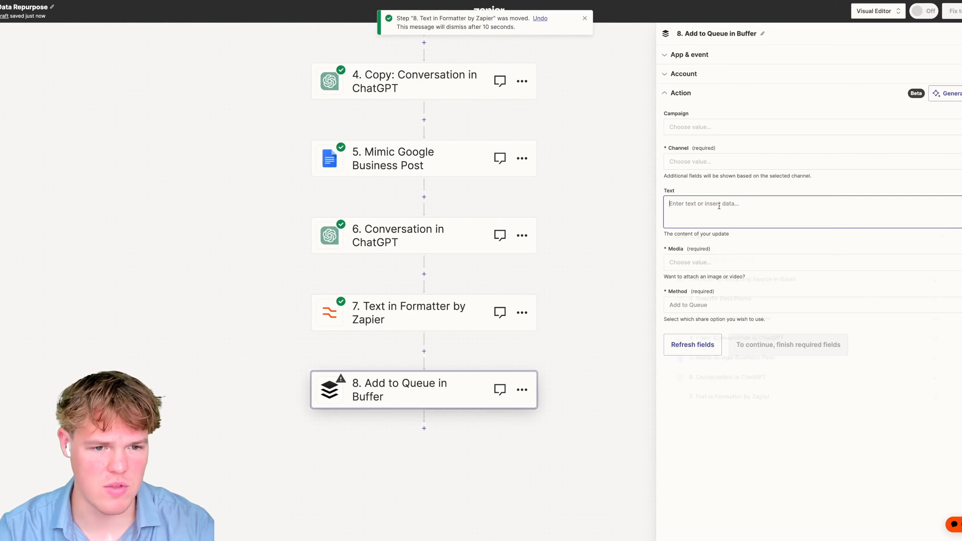
pyautogui.click(746, 401)
pyautogui.click(746, 435)
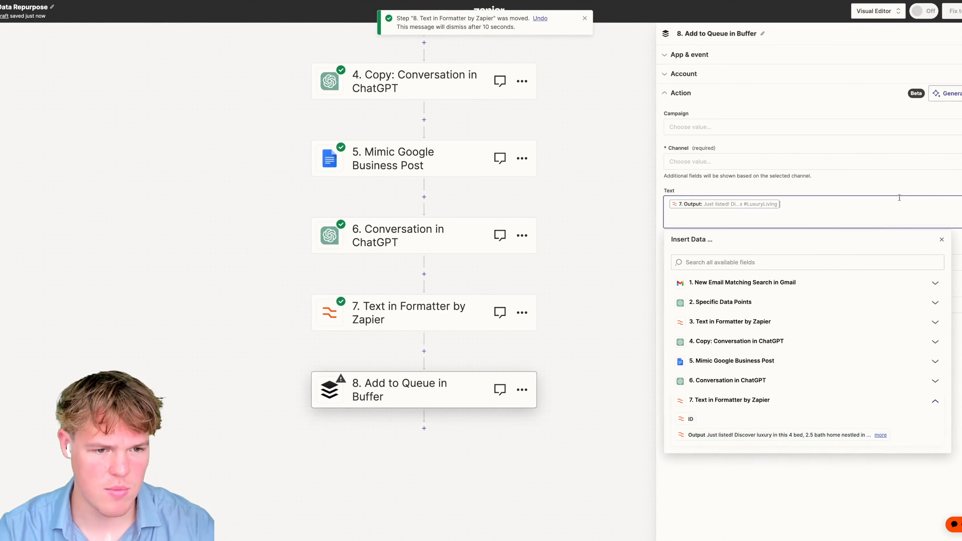
pyautogui.click(912, 169)
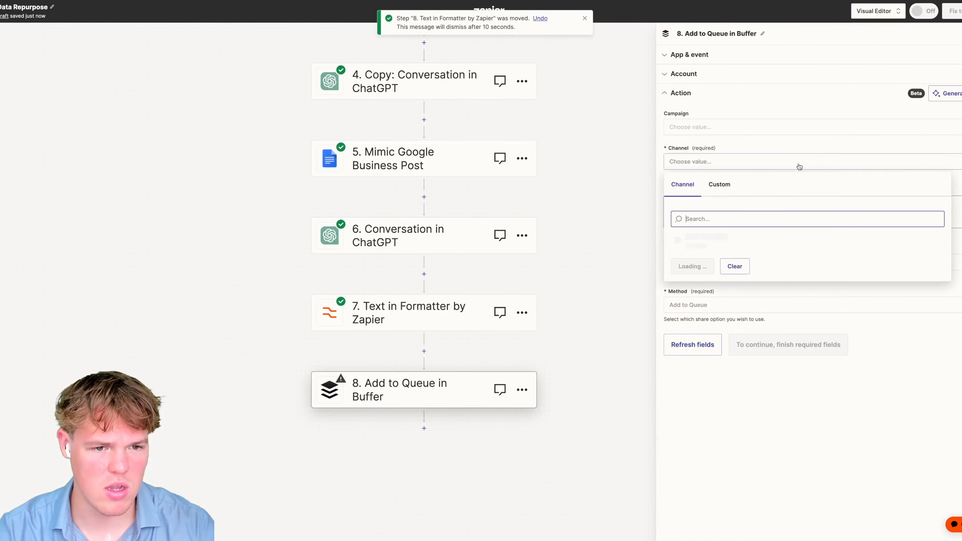
pyautogui.click(724, 242)
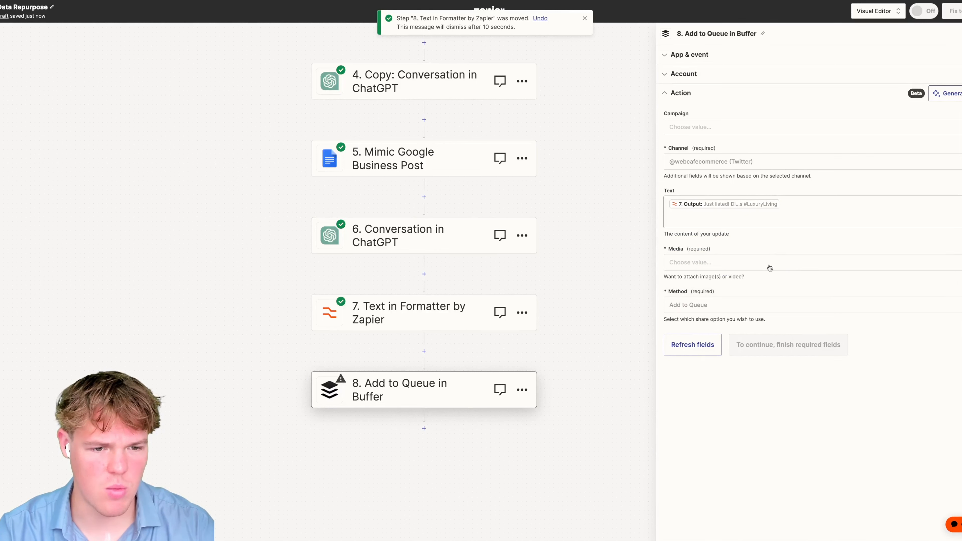
pyautogui.click(769, 265)
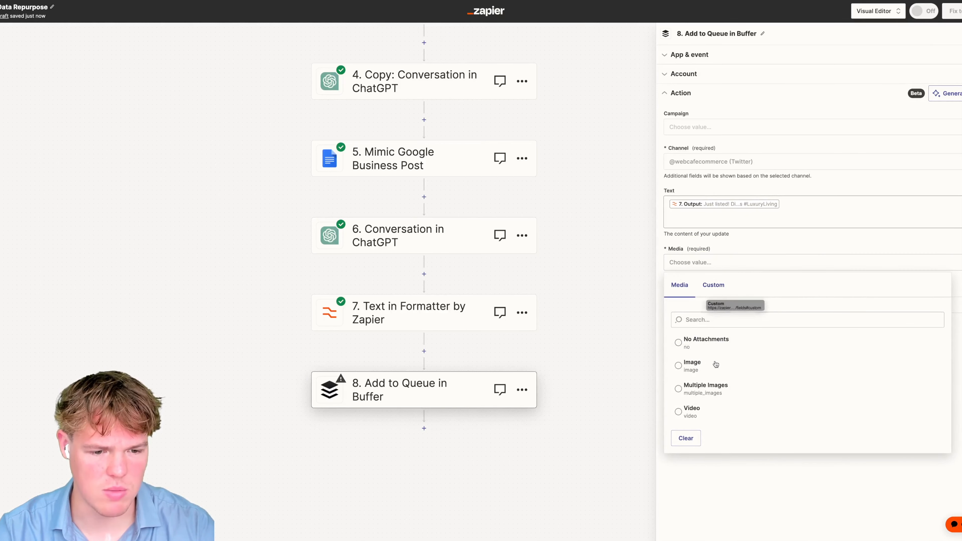
pyautogui.click(707, 366)
# - Set the image to the email's All Attachments, leave alt text empty, and review sharing methods
pyautogui.click(712, 304)
pyautogui.scroll(-3, 744, 394)
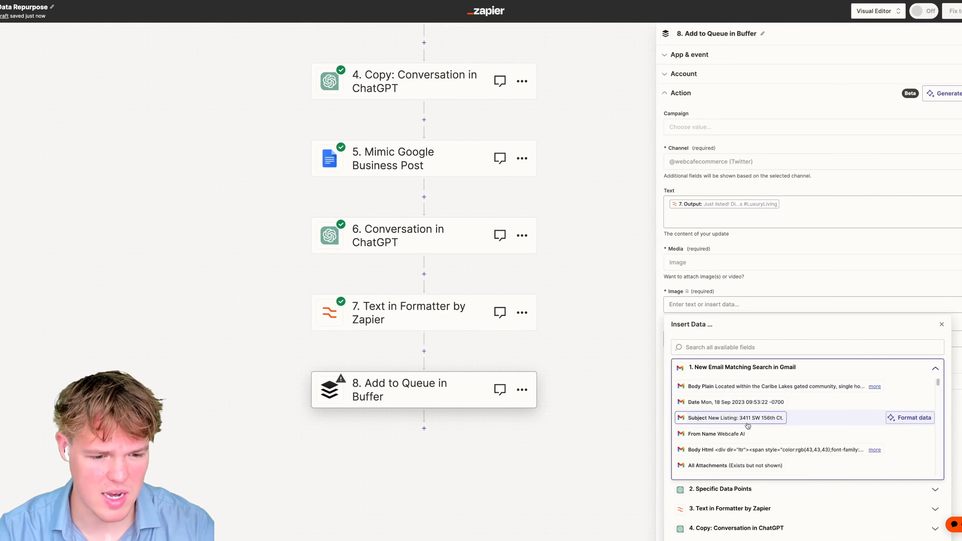
pyautogui.scroll(1, 749, 409)
pyautogui.click(742, 400)
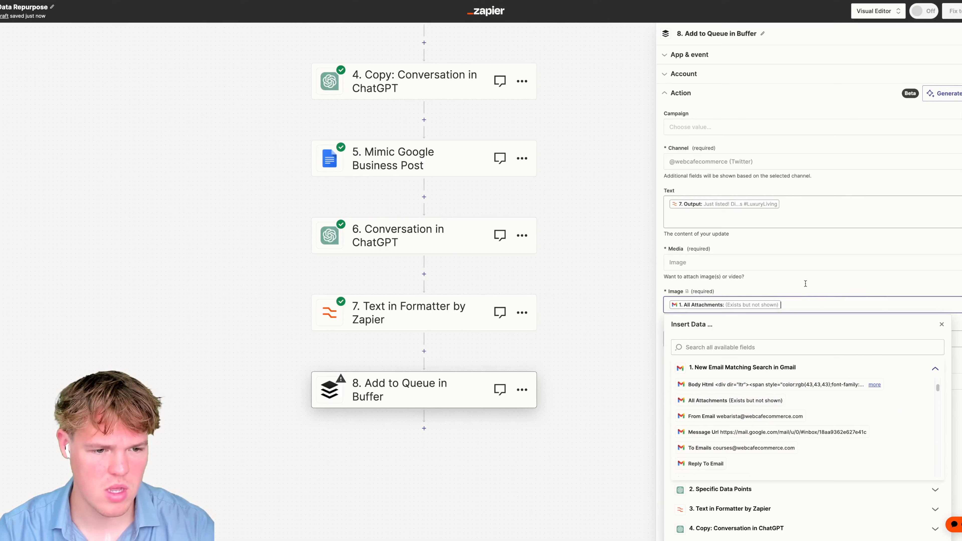
pyautogui.click(940, 324)
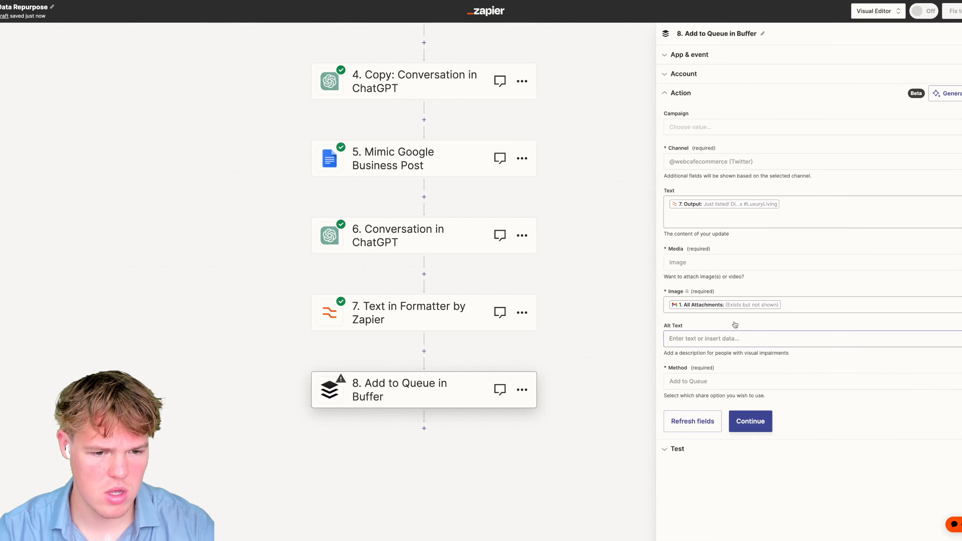
pyautogui.click(709, 342)
pyautogui.click(836, 322)
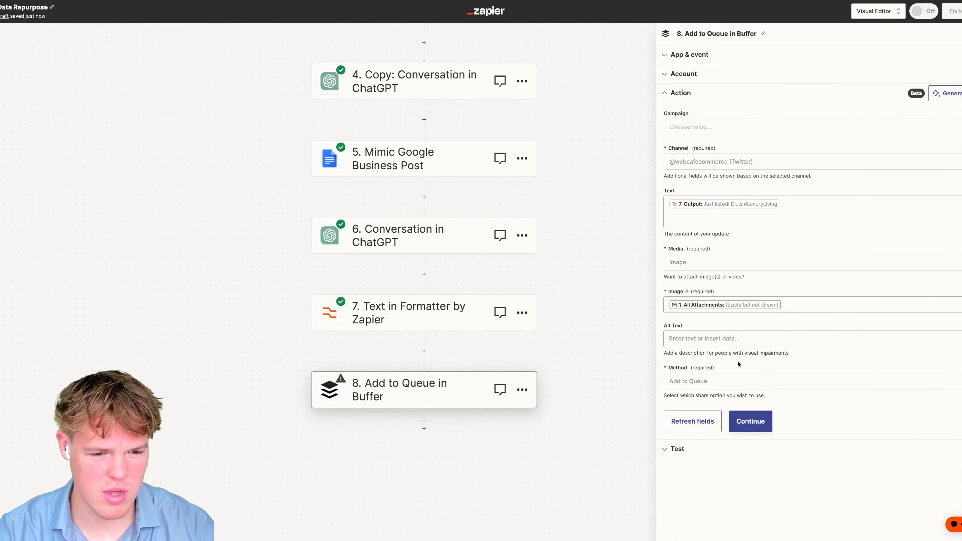
pyautogui.click(726, 383)
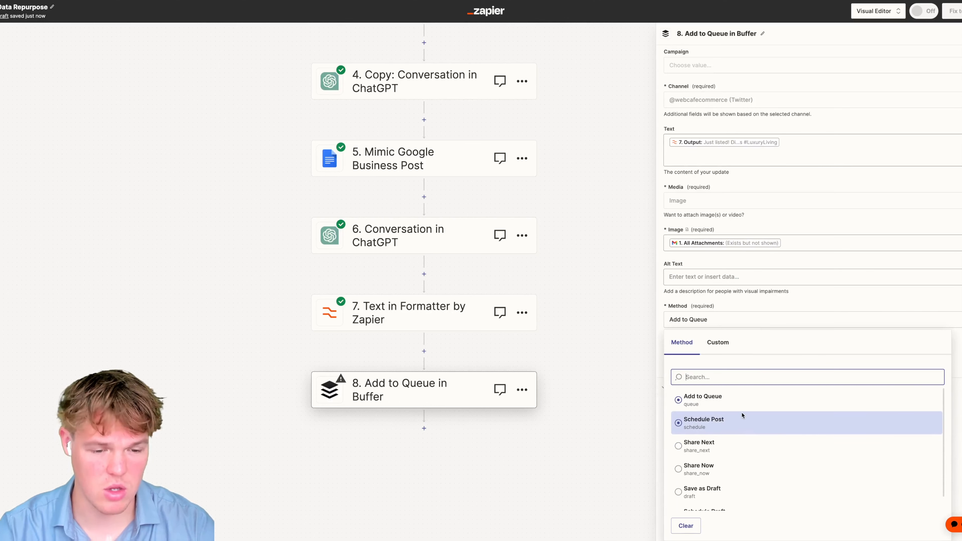
pyautogui.scroll(-1, 743, 413)
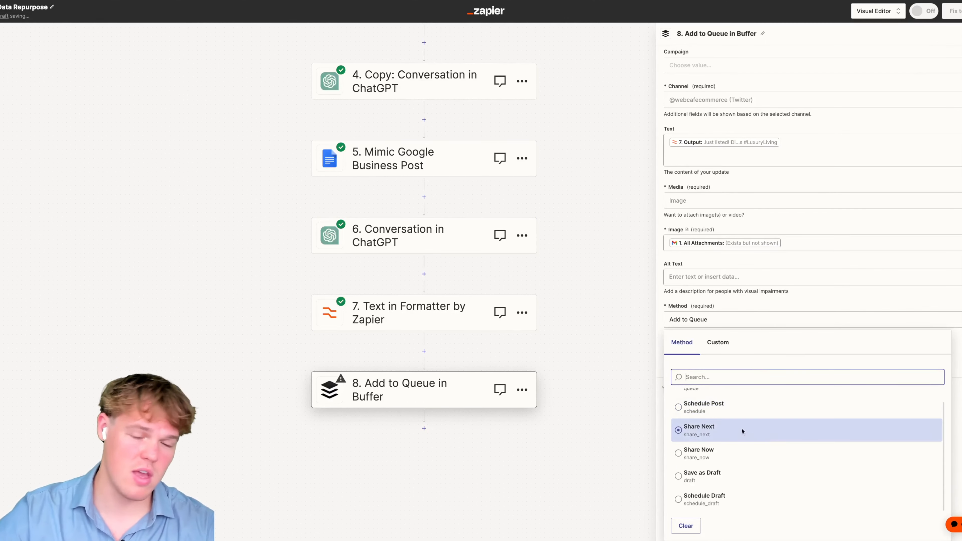
pyautogui.scroll(1, 559, 259)
pyautogui.scroll(4, 559, 259)
pyautogui.scroll(-3, 620, 260)
# - Choose Share Now and test the Buffer step; it fails as too long for Twitter, so revisit ChatGPT step 6
pyautogui.click(723, 451)
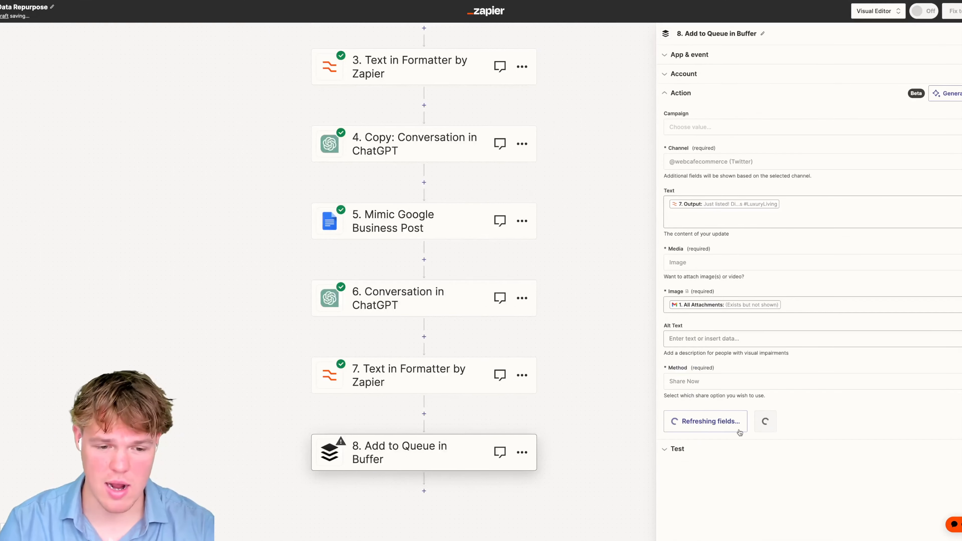
pyautogui.click(748, 423)
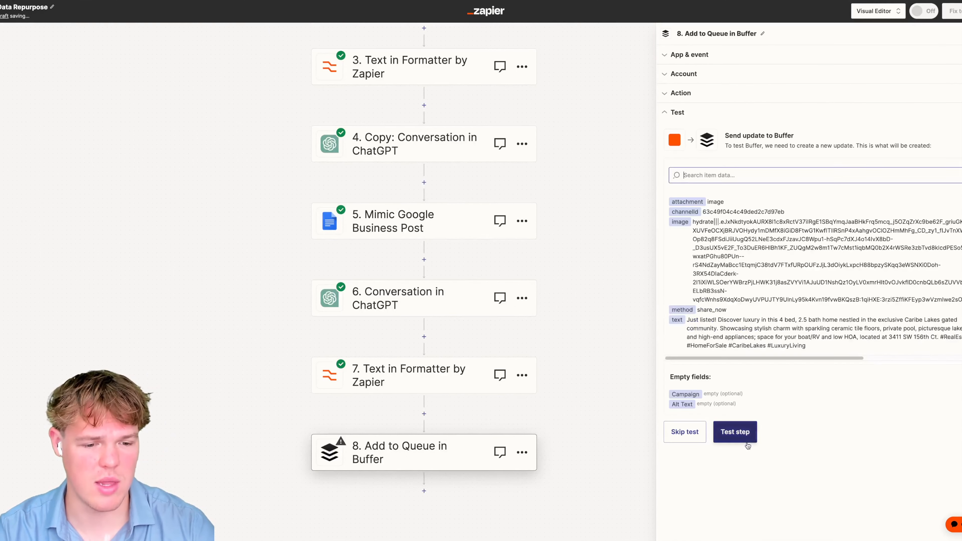
pyautogui.click(735, 432)
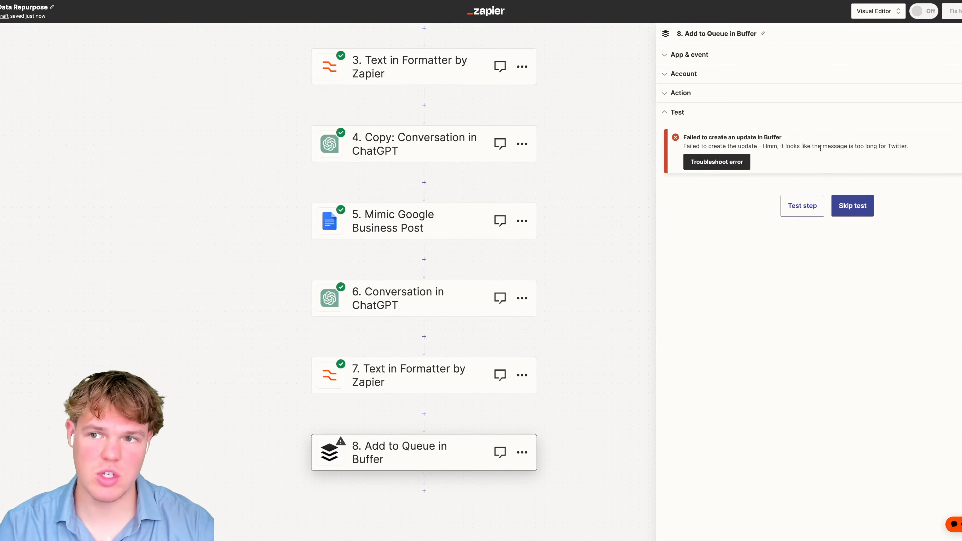
pyautogui.moveTo(839, 148); pyautogui.dragTo(885, 147)
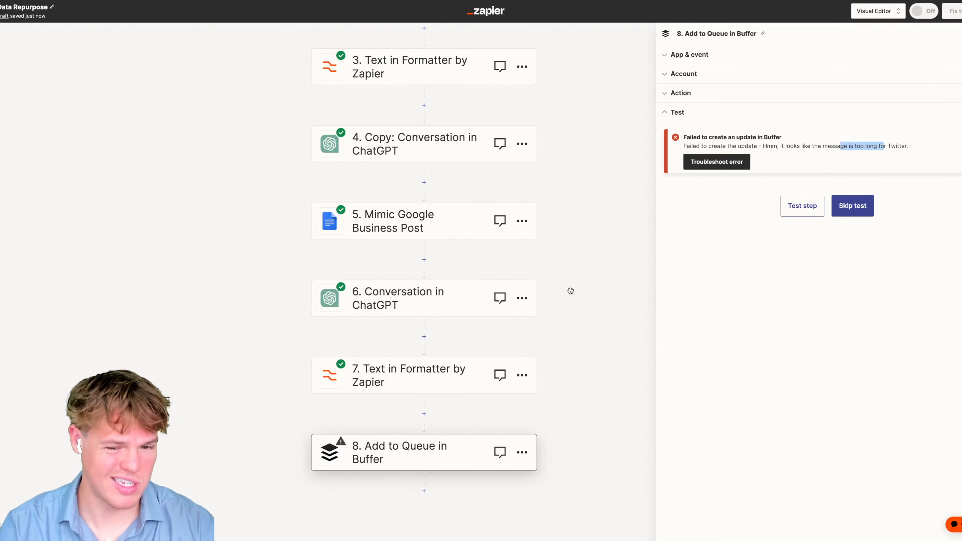
pyautogui.click(425, 307)
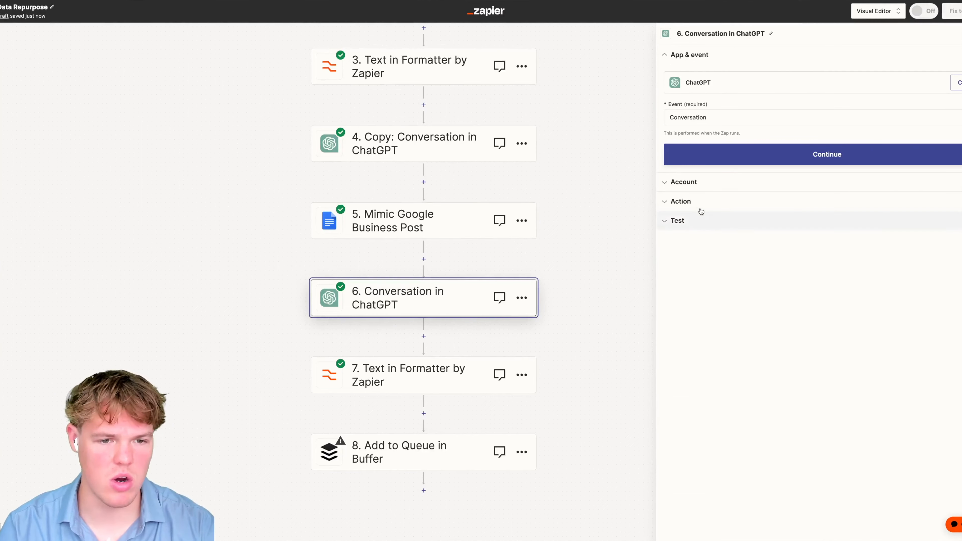
# - In step 6's ChatGPT User Message, add a new line after More information reading 'Forma'
pyautogui.click(682, 201)
pyautogui.click(841, 240)
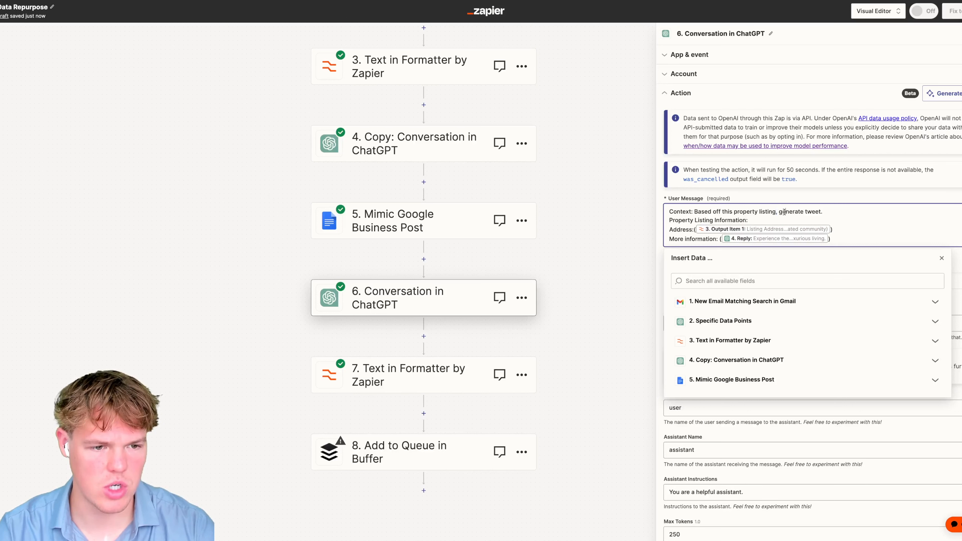
pyautogui.press('Return')
pyautogui.press('Return')
pyautogui.press('Return')
pyautogui.write('Format: Max amount of sentences in tweet is 2.')
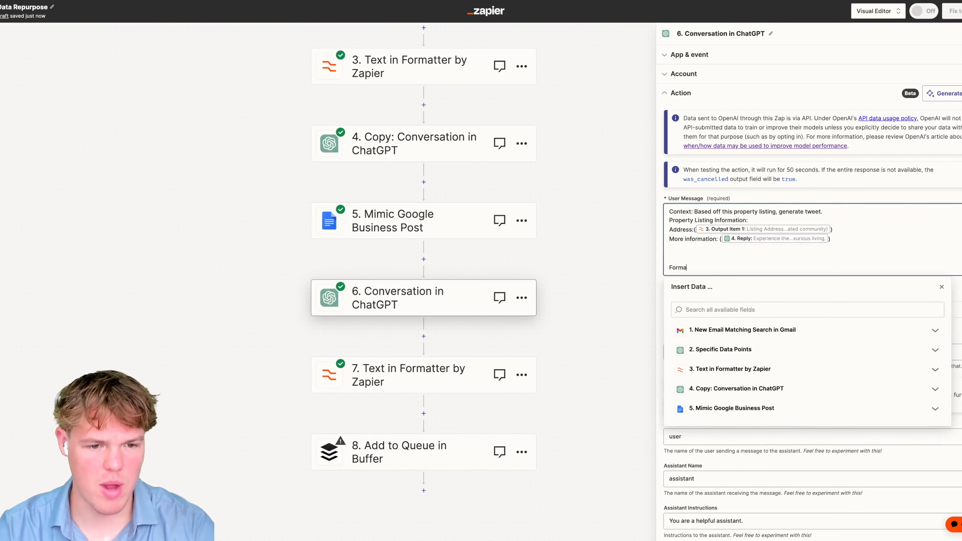
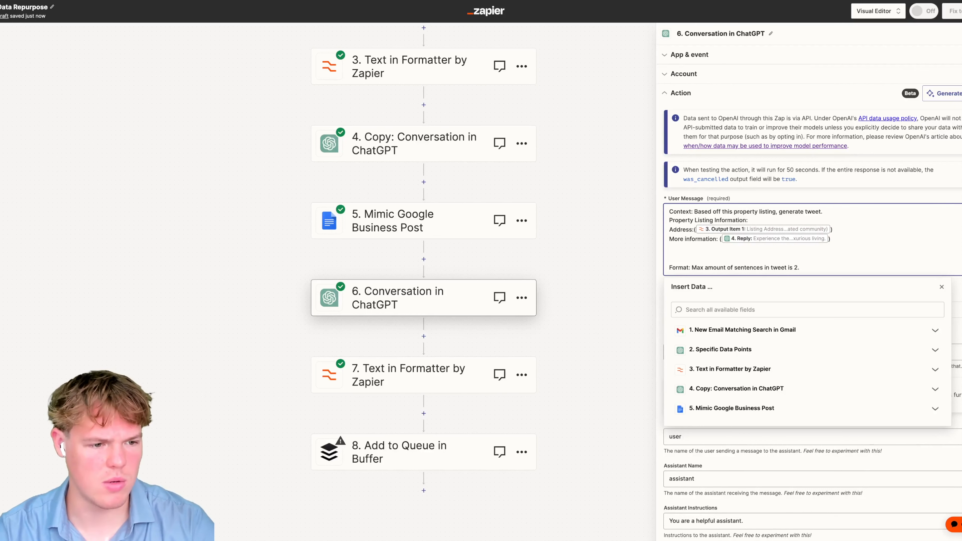
# - Retest ChatGPT step 6 so it returns a shorter two-sentence listing tweet
pyautogui.click(941, 287)
pyautogui.scroll(-5, 885, 278)
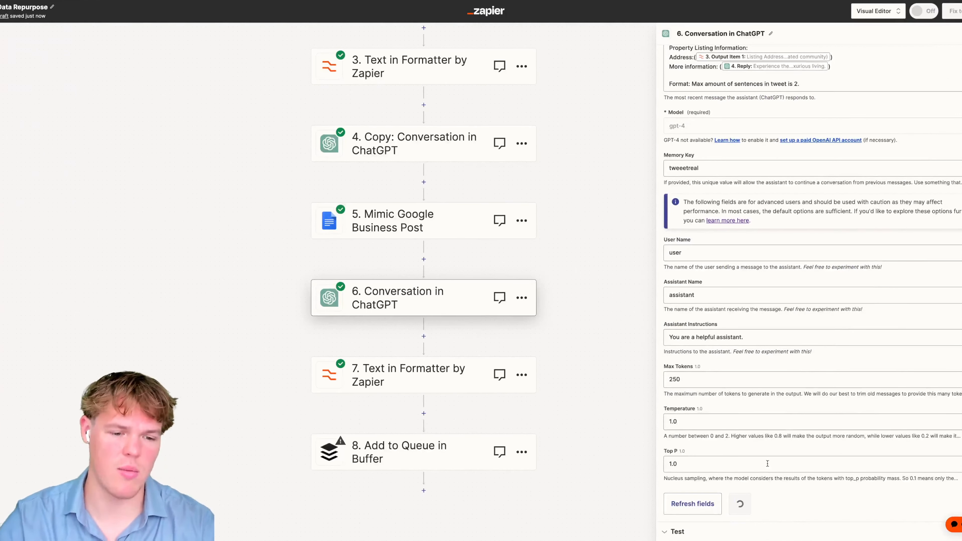
pyautogui.click(759, 506)
pyautogui.click(688, 499)
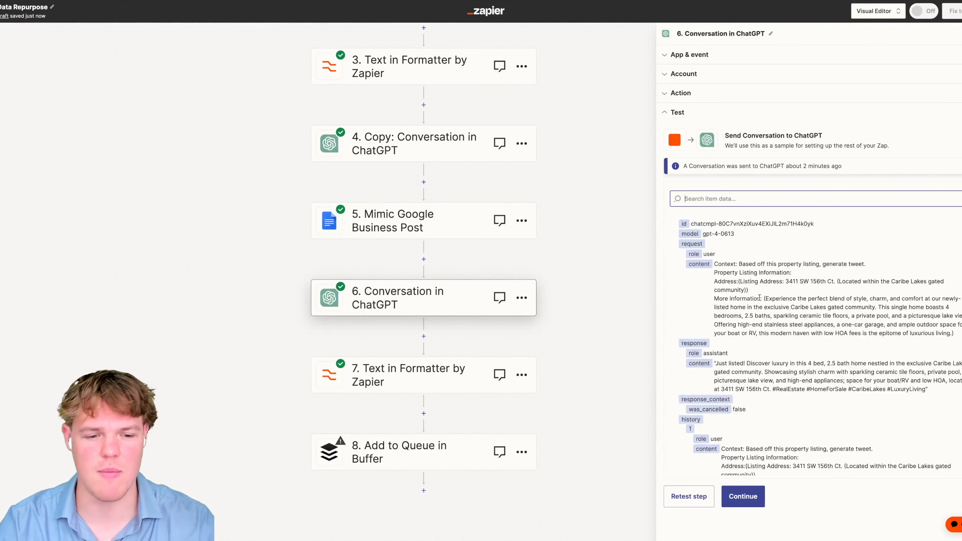
pyautogui.scroll(-1, 829, 273)
pyautogui.moveTo(928, 374); pyautogui.dragTo(816, 365)
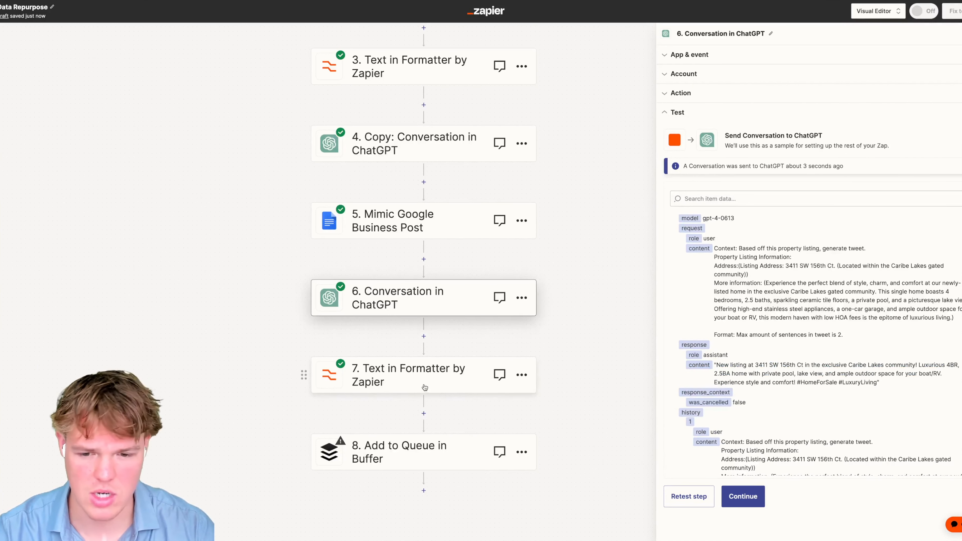
# - Retest Formatter step 7 with the new tweet, then rerun the Buffer step's test
pyautogui.click(474, 381)
pyautogui.click(720, 206)
pyautogui.click(689, 332)
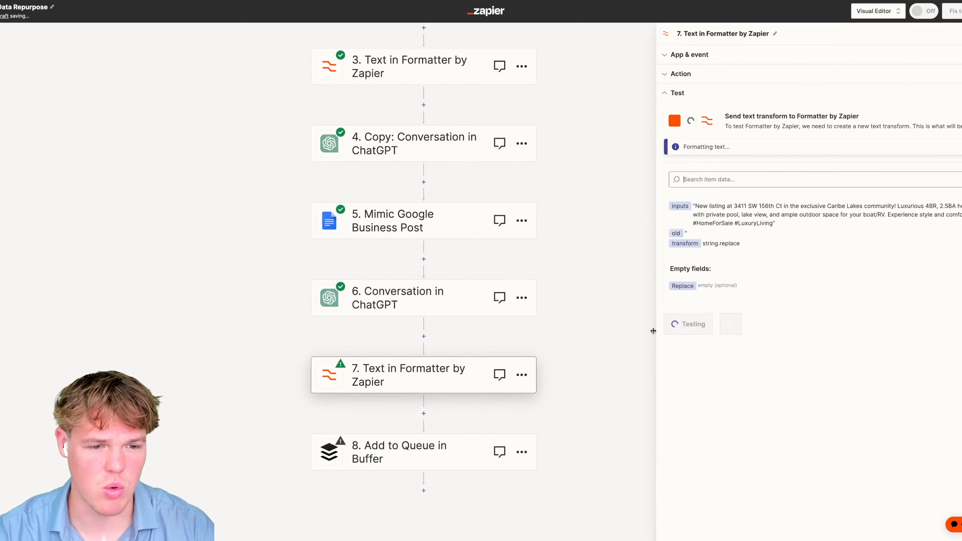
pyautogui.click(743, 331)
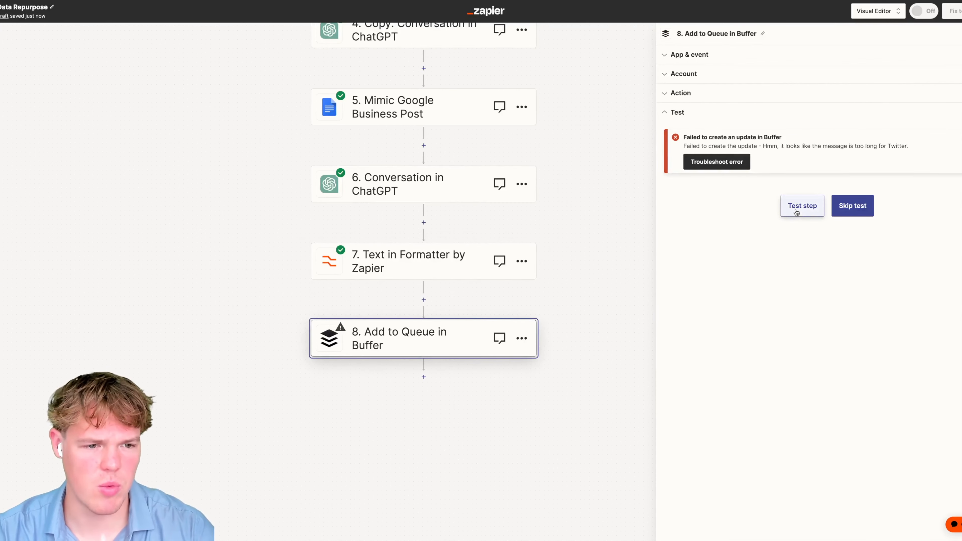
pyautogui.click(802, 212)
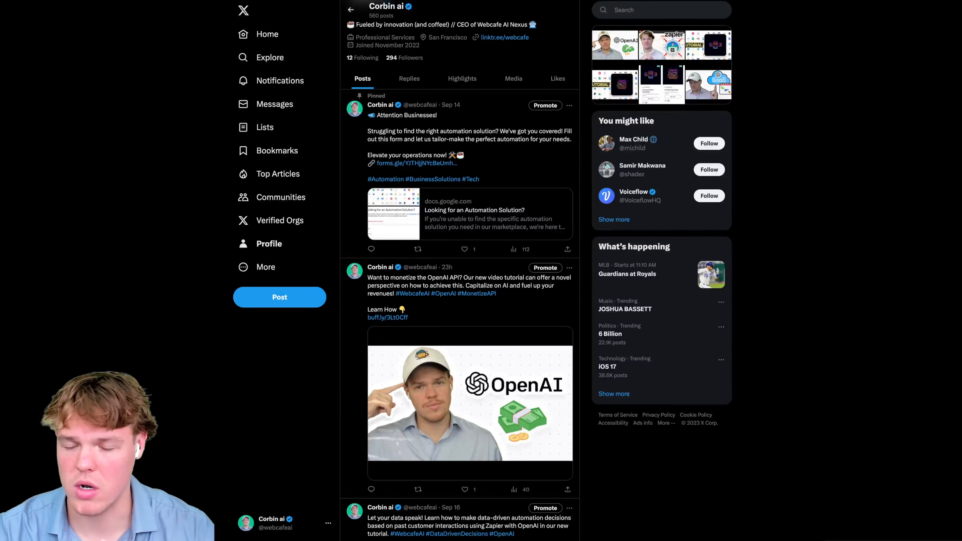
# - Reload the X profile and check the new house-listing post and its photo
pyautogui.press('super+r')
pyautogui.scroll(-4, 129, 189)
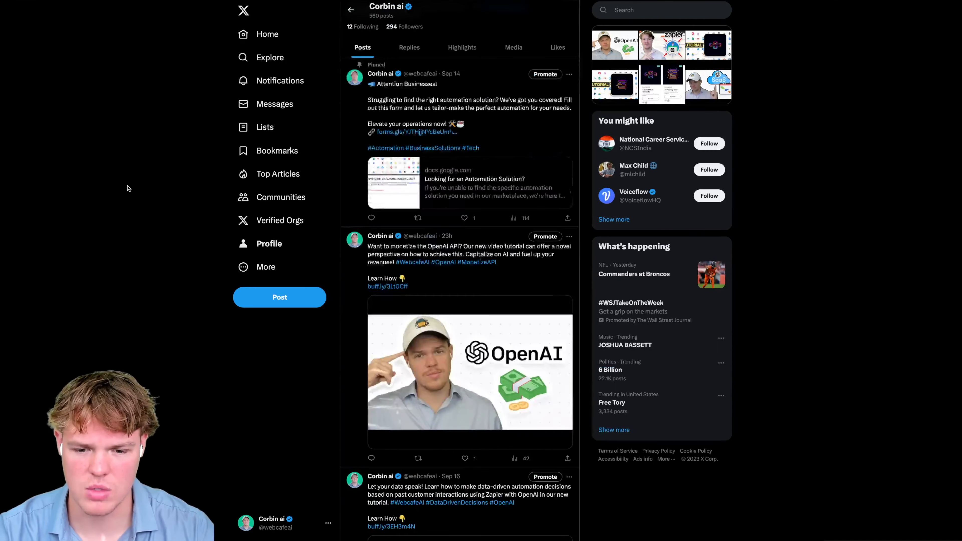
pyautogui.press('super+r')
pyautogui.scroll(-2, 106, 91)
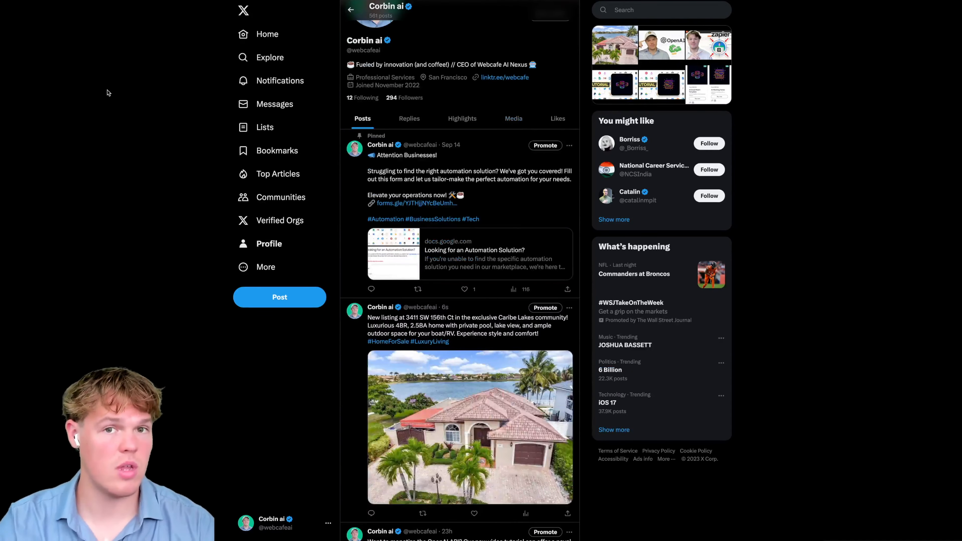
pyautogui.scroll(-3, 108, 92)
pyautogui.moveTo(366, 194); pyautogui.dragTo(544, 213)
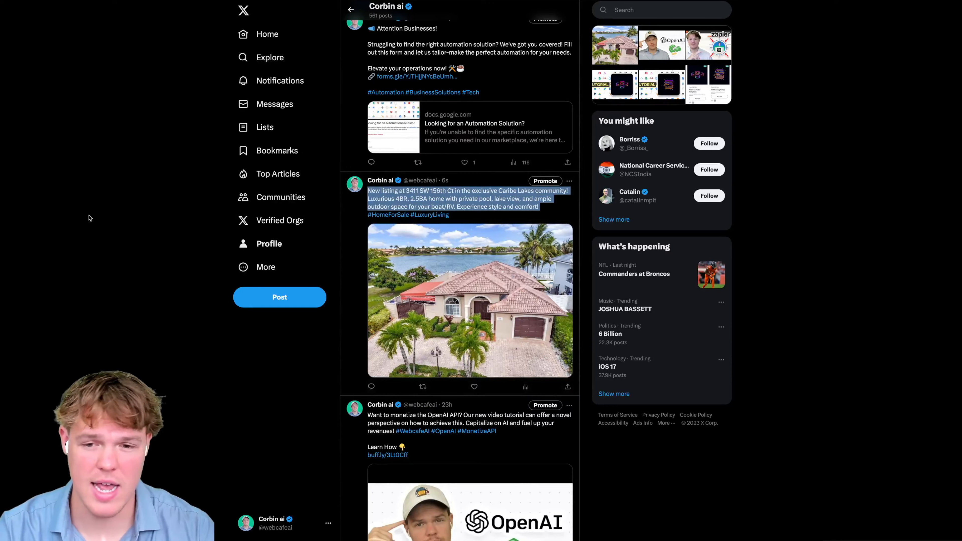
pyautogui.click(486, 288)
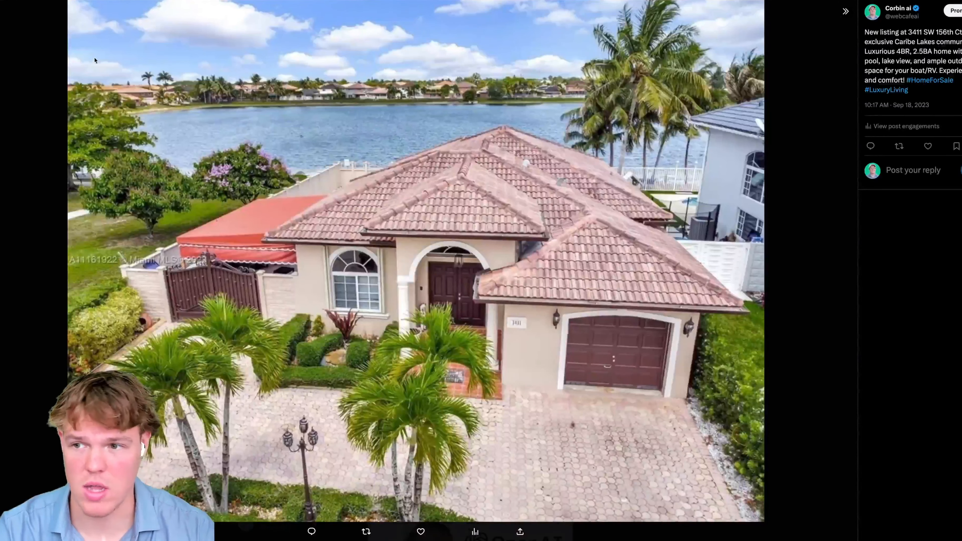
pyautogui.press('Escape')
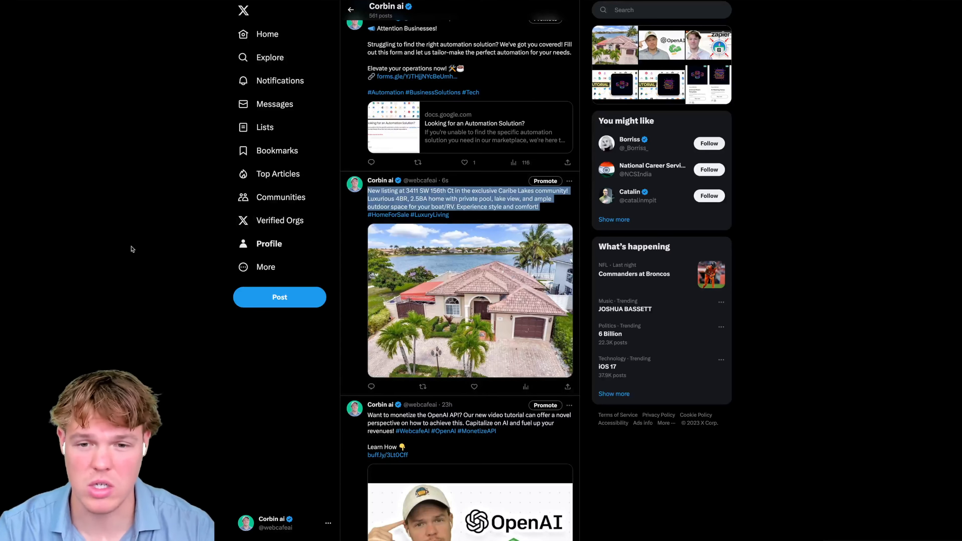
# - Delete the test house-listing post from the X profile
pyautogui.click(570, 181)
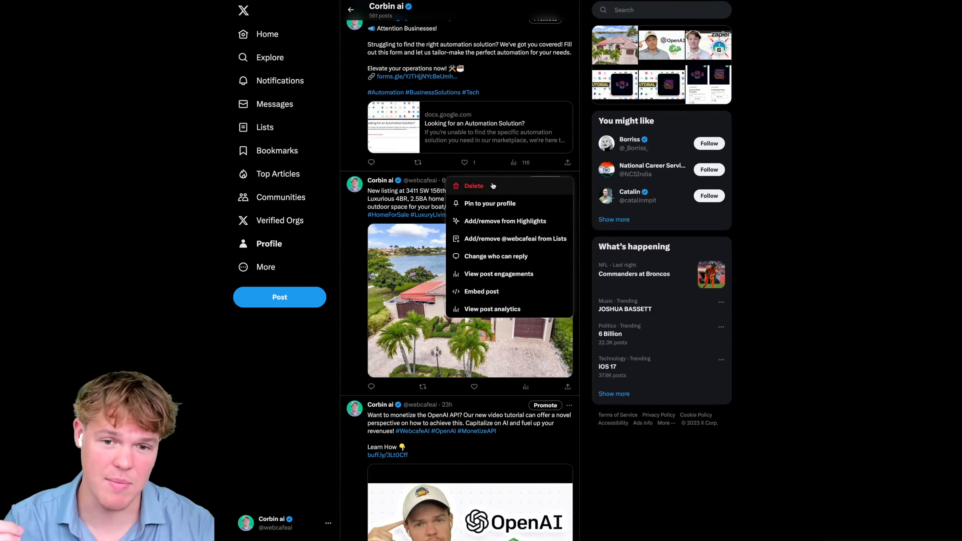
pyautogui.click(474, 185)
pyautogui.click(507, 282)
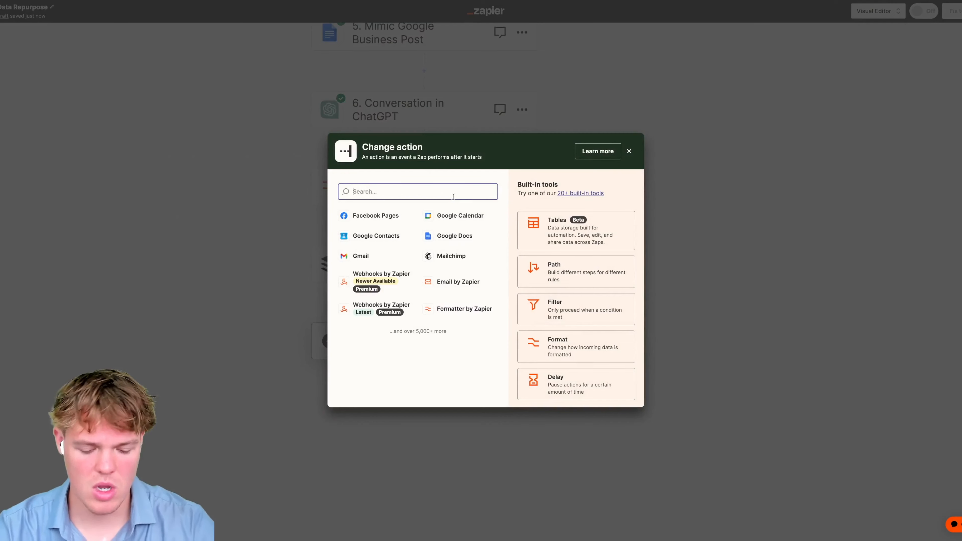
# - Add an Instagram for Business step with the Publish Photo event
pyautogui.write('inst')
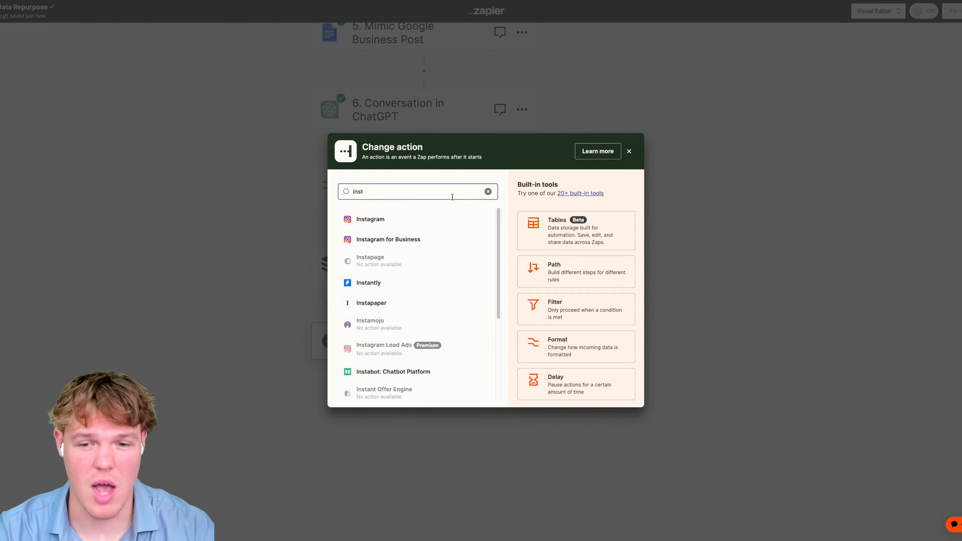
pyautogui.click(436, 243)
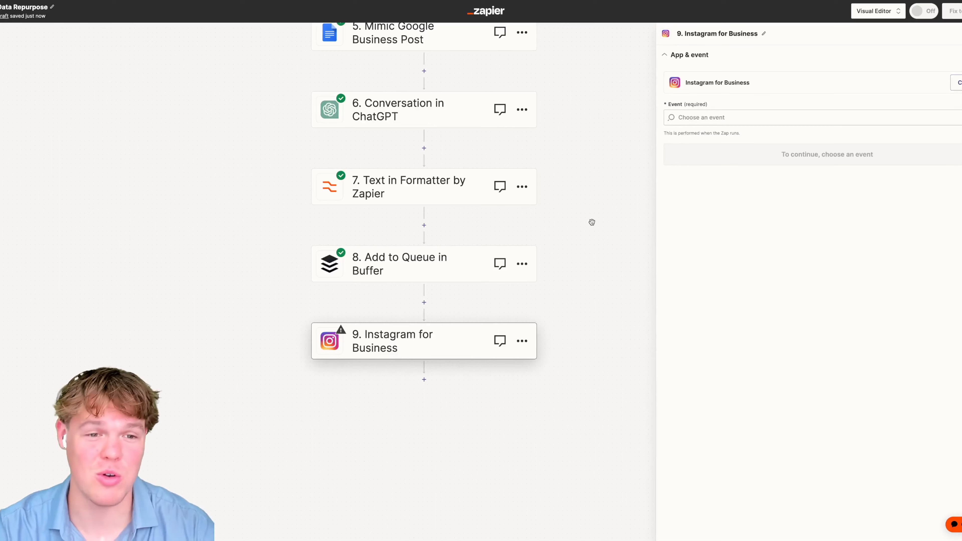
pyautogui.click(722, 118)
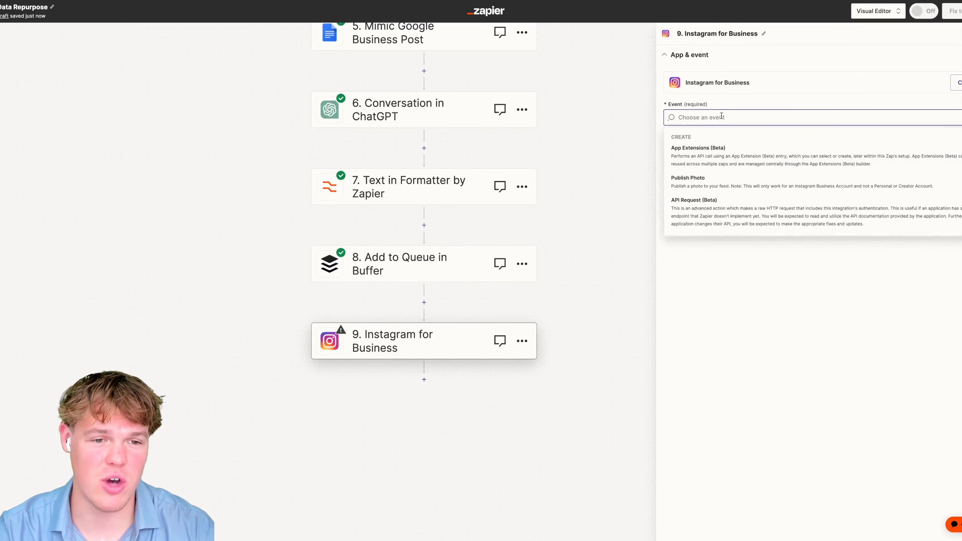
pyautogui.click(726, 183)
# - Set the Photo to the Gmail email's 1. All Attachments, leaving Caption empty for now
pyautogui.click(703, 168)
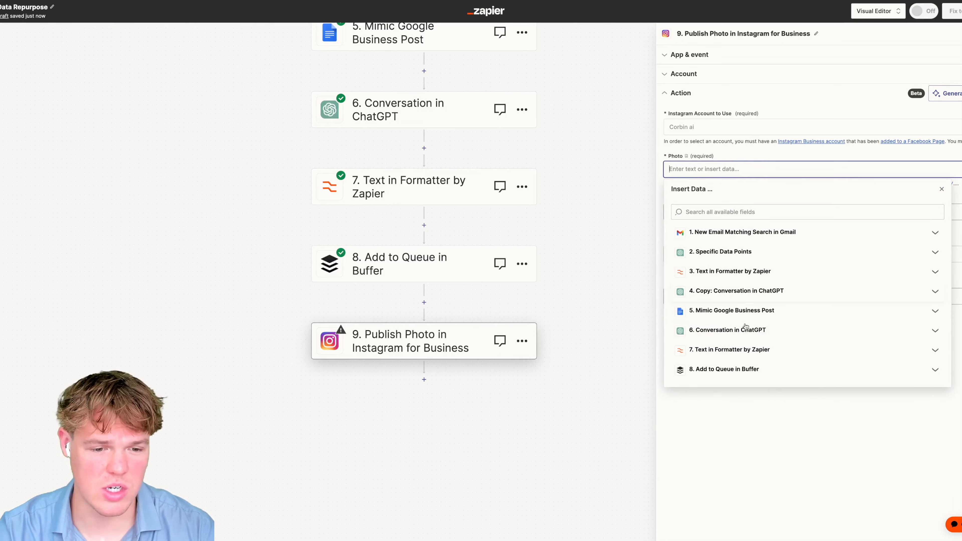
pyautogui.click(744, 232)
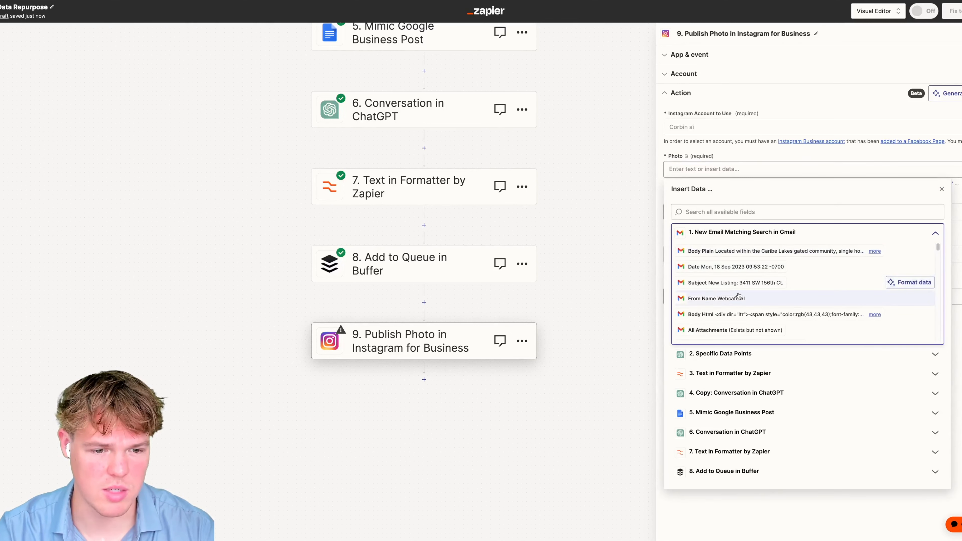
pyautogui.click(735, 329)
pyautogui.click(752, 211)
pyautogui.click(577, 252)
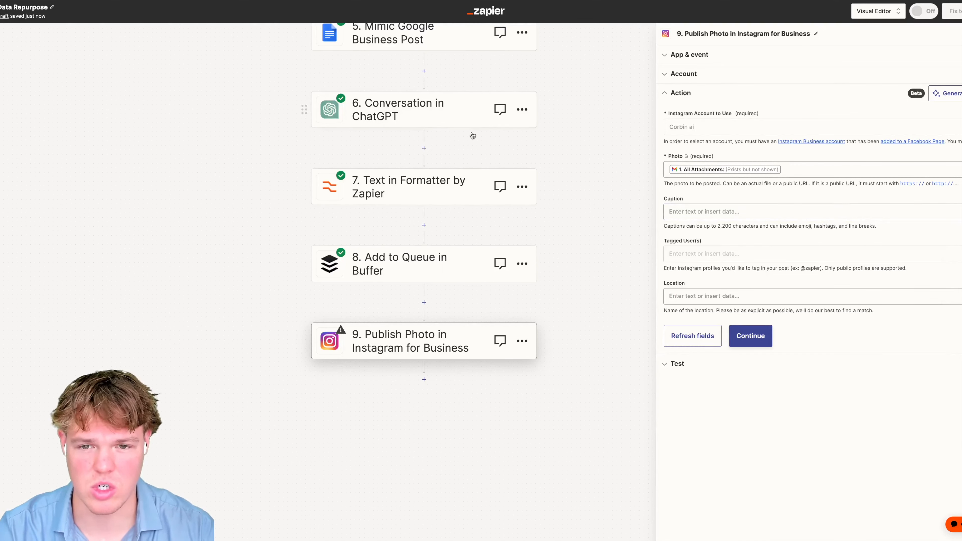
pyautogui.click(445, 115)
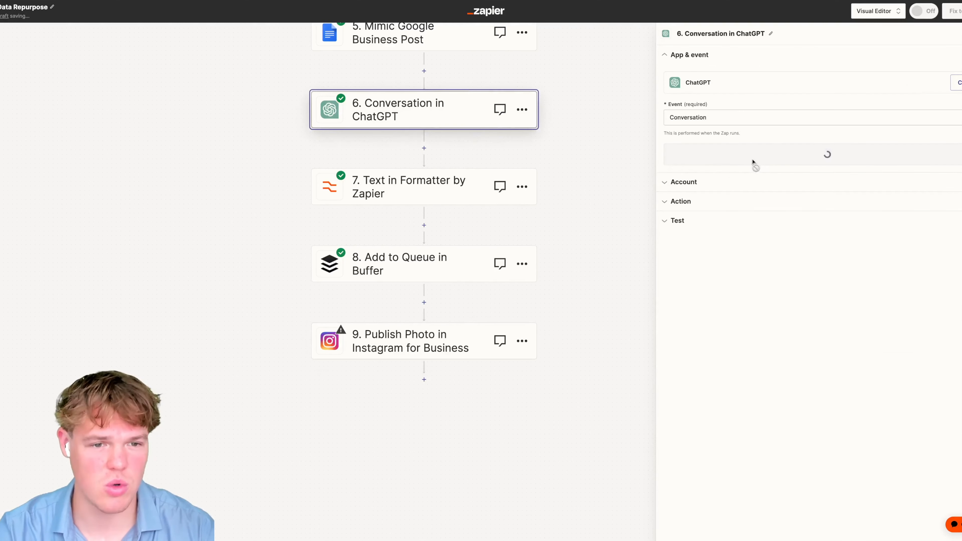
# - In the ChatGPT prompt, replace 'tweet' with 'instagram caption' in both places
pyautogui.click(719, 201)
pyautogui.doubleClick(807, 211)
pyautogui.write('instagram caption')
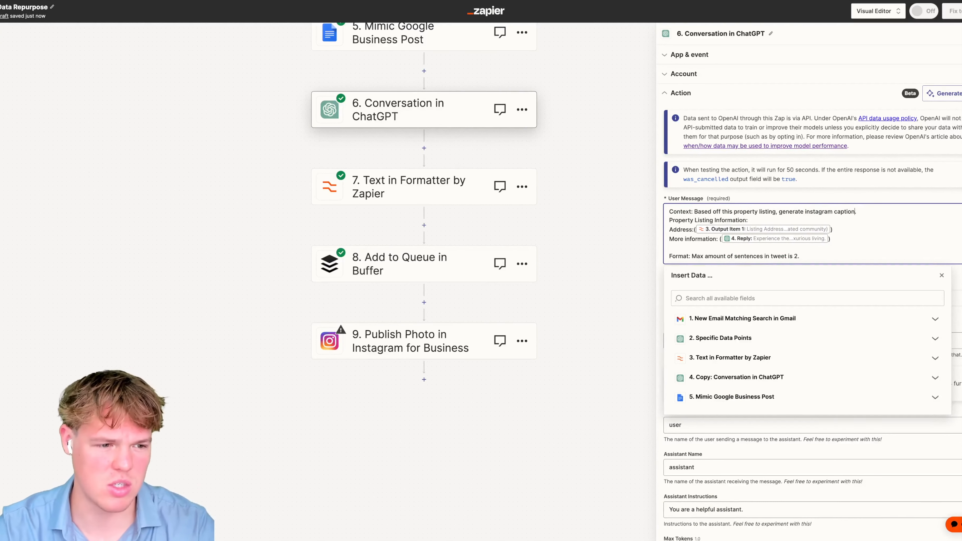
pyautogui.write('.')
pyautogui.click(788, 256)
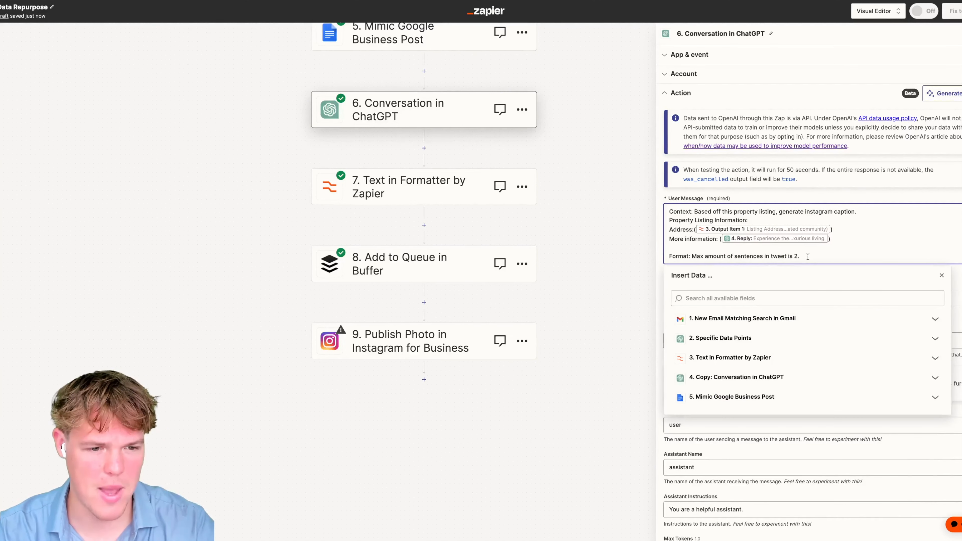
pyautogui.doubleClick(783, 257)
pyautogui.write('instagram')
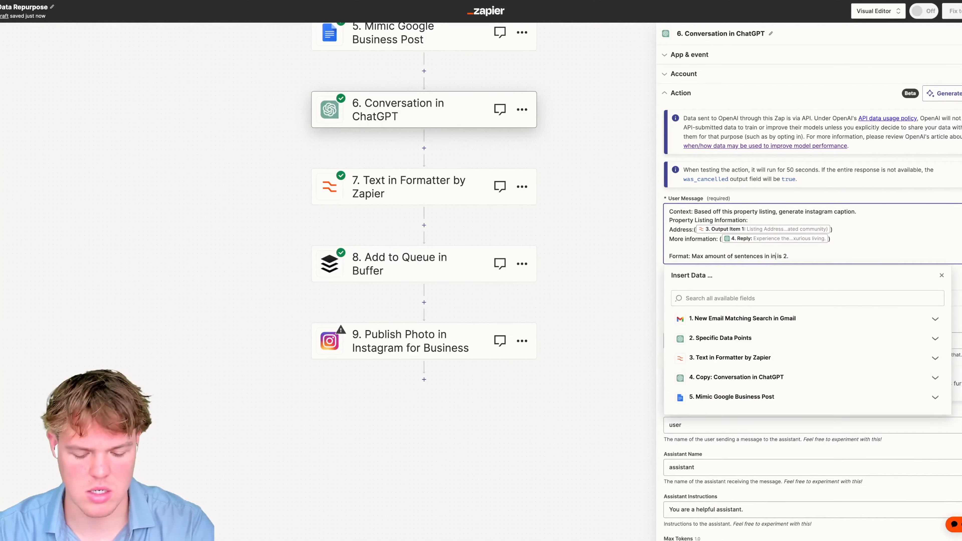
pyautogui.write(' caption')
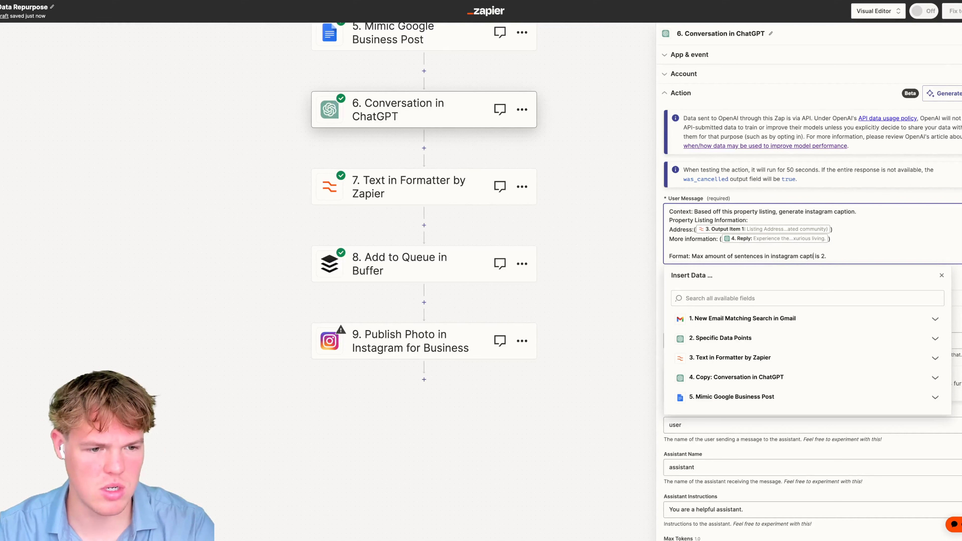
pyautogui.click(941, 276)
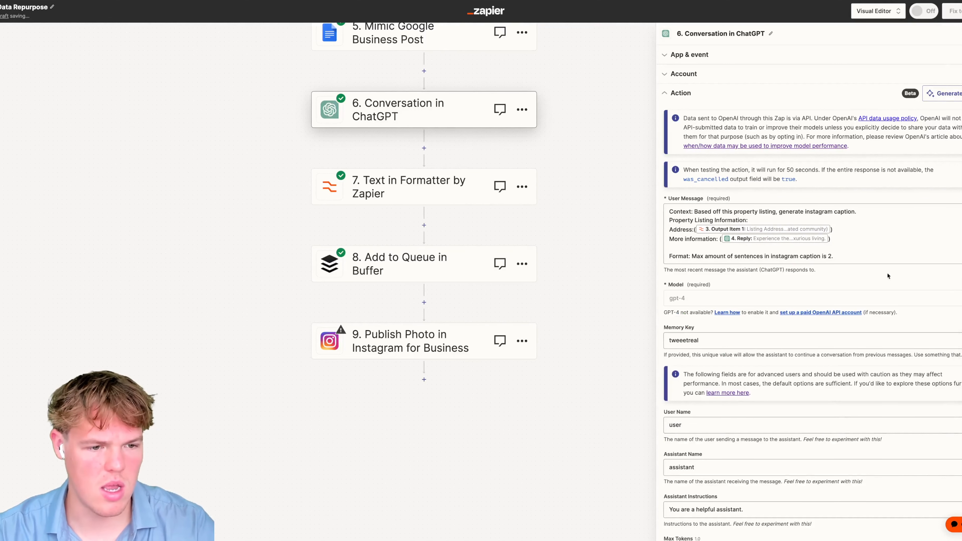
pyautogui.click(830, 257)
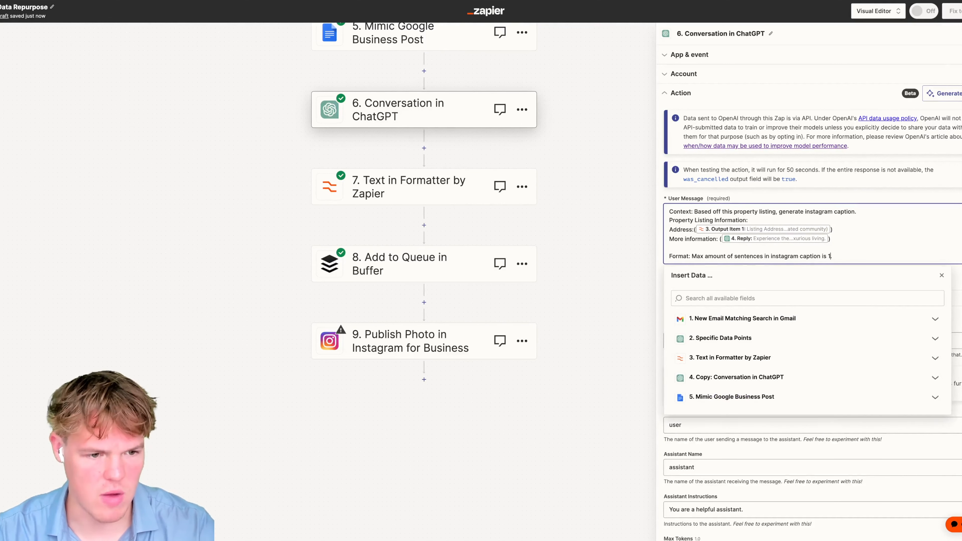
pyautogui.press('Escape')
# - Make the Memory Key unique and retest ChatGPT to get a one-sentence Instagram caption
pyautogui.scroll(-5, 890, 447)
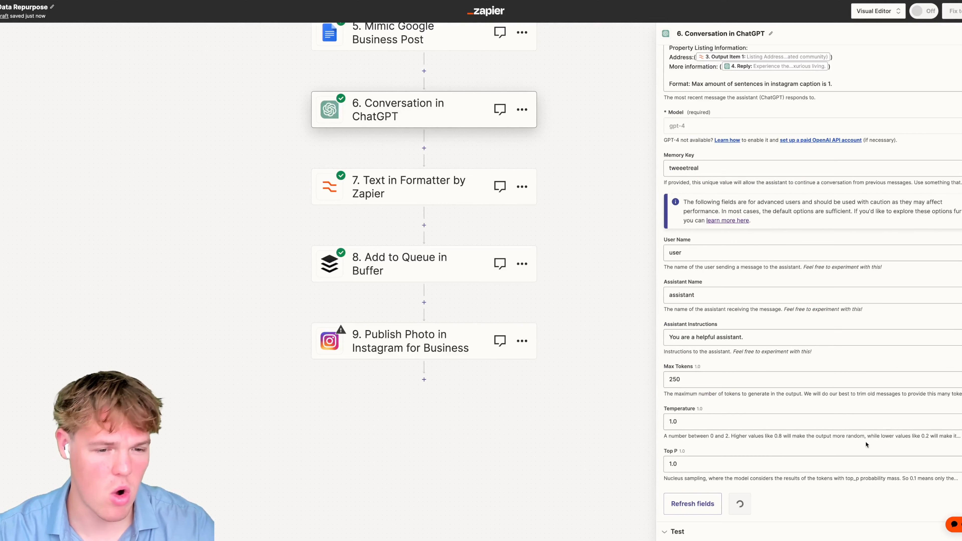
pyautogui.click(716, 170)
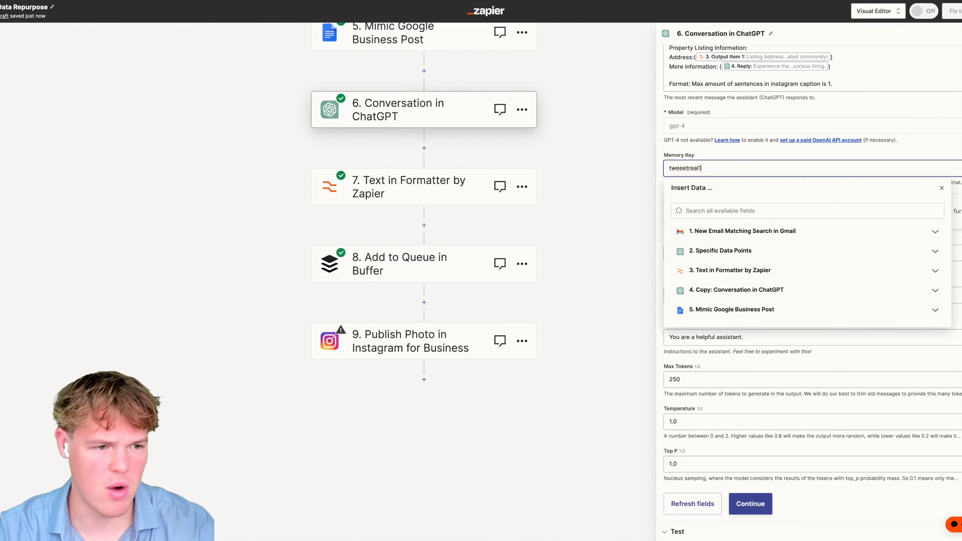
pyautogui.click(941, 189)
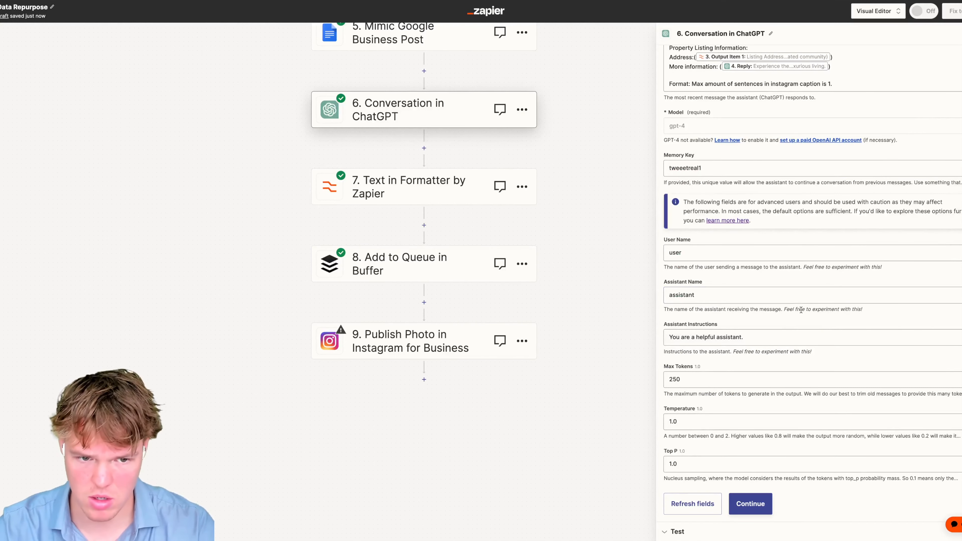
pyautogui.click(751, 504)
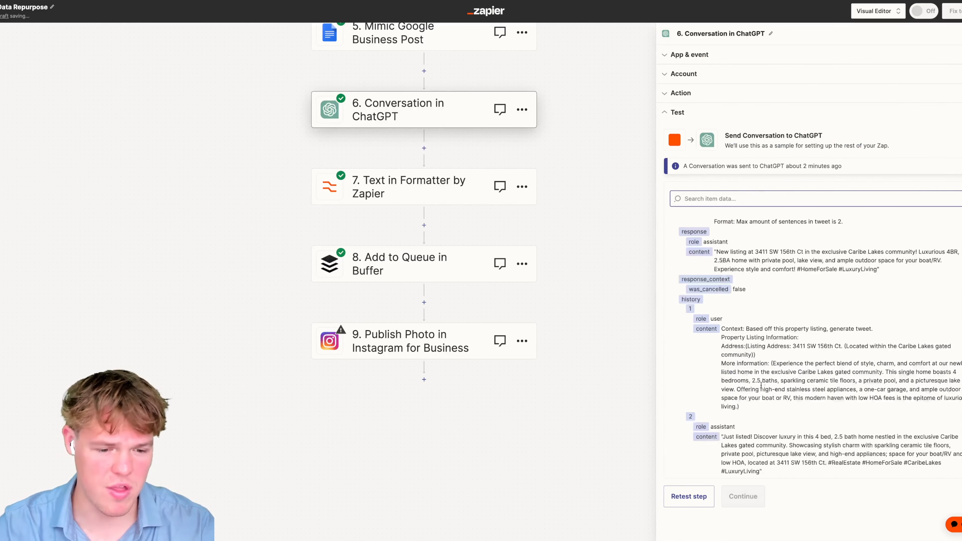
pyautogui.click(699, 496)
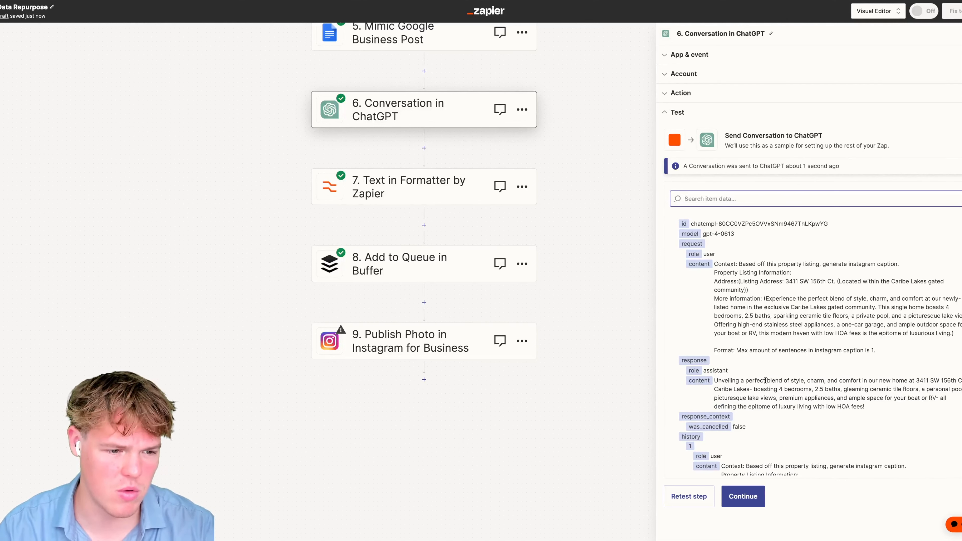
pyautogui.moveTo(746, 381); pyautogui.dragTo(795, 398)
pyautogui.click(623, 240)
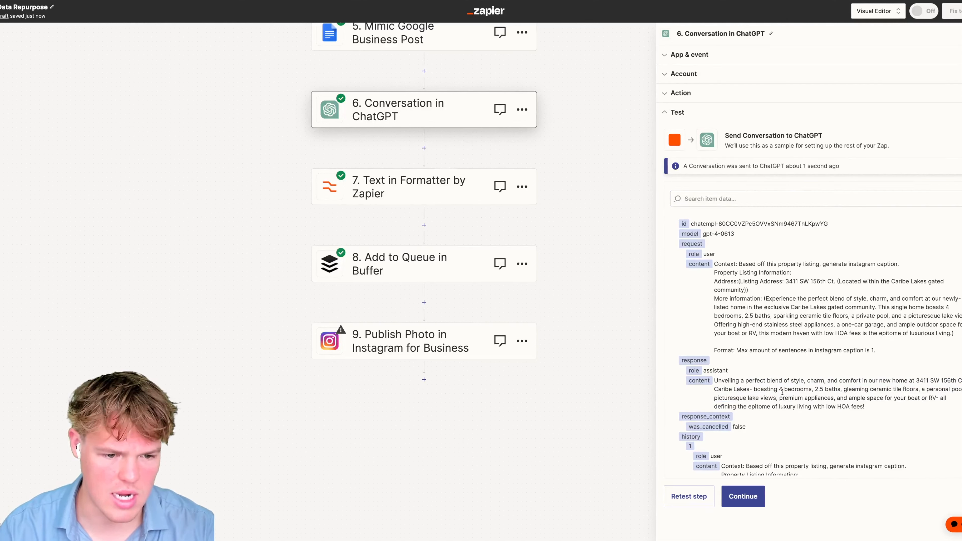
pyautogui.click(468, 327)
pyautogui.click(695, 99)
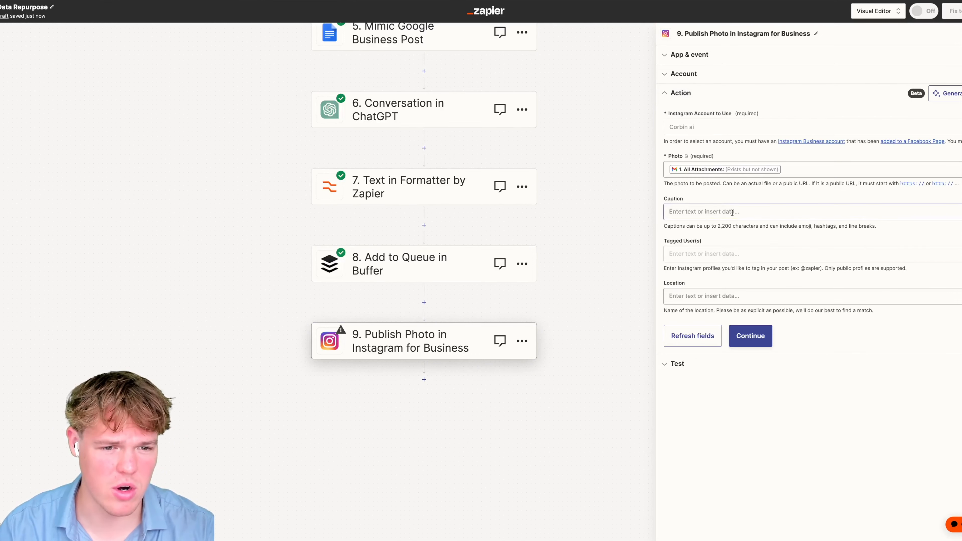
# - Map the Instagram Caption to step 6's ChatGPT Reply, leaving Tagged Users and Location empty
pyautogui.click(707, 213)
pyautogui.click(754, 373)
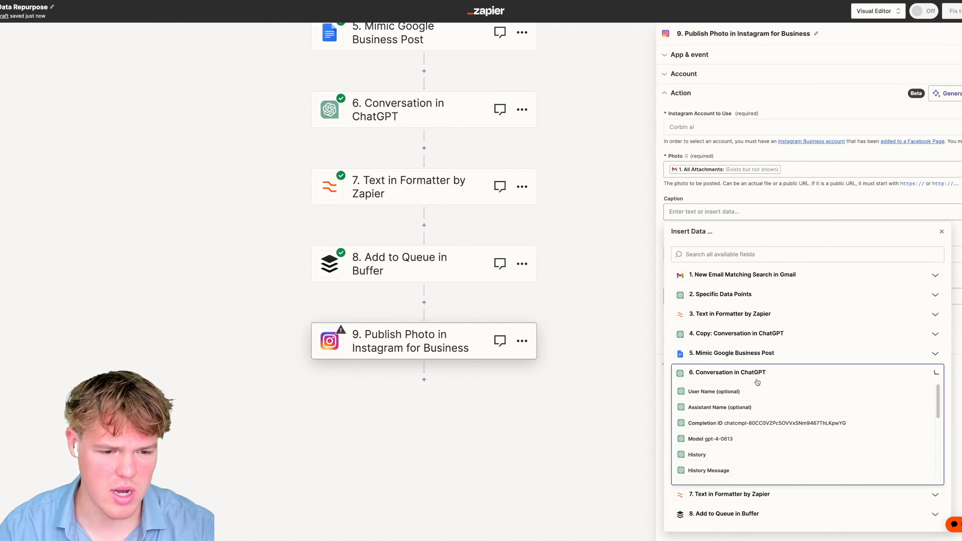
pyautogui.click(773, 458)
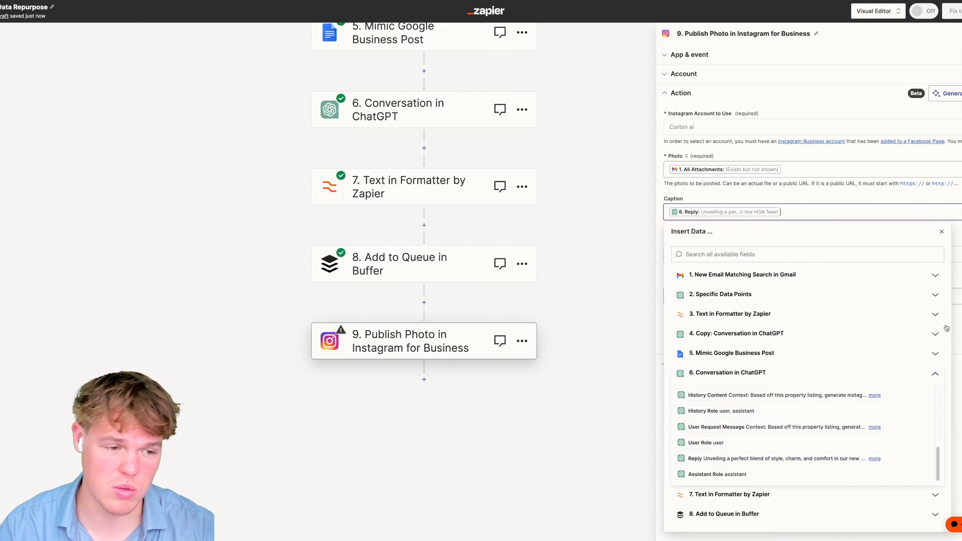
pyautogui.click(957, 393)
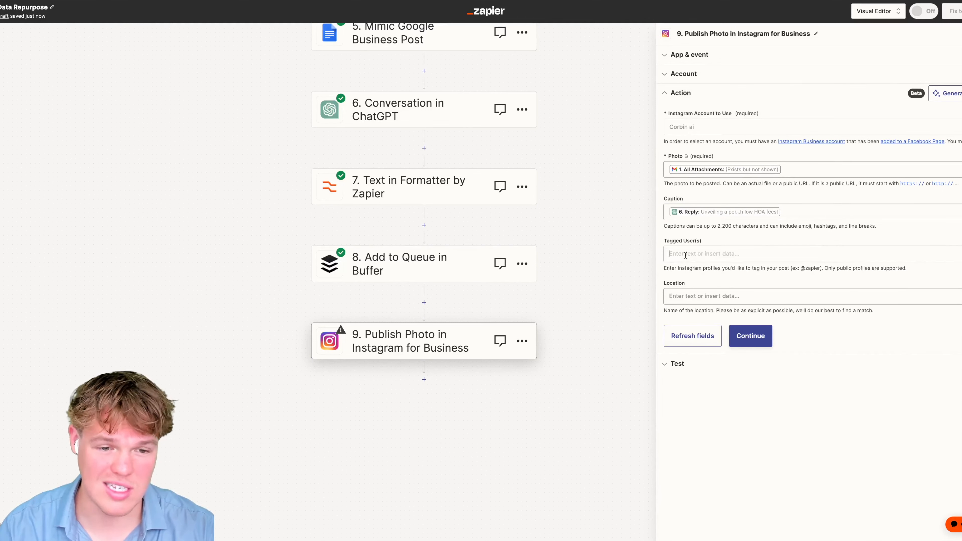
pyautogui.click(701, 255)
pyautogui.click(753, 246)
pyautogui.click(701, 297)
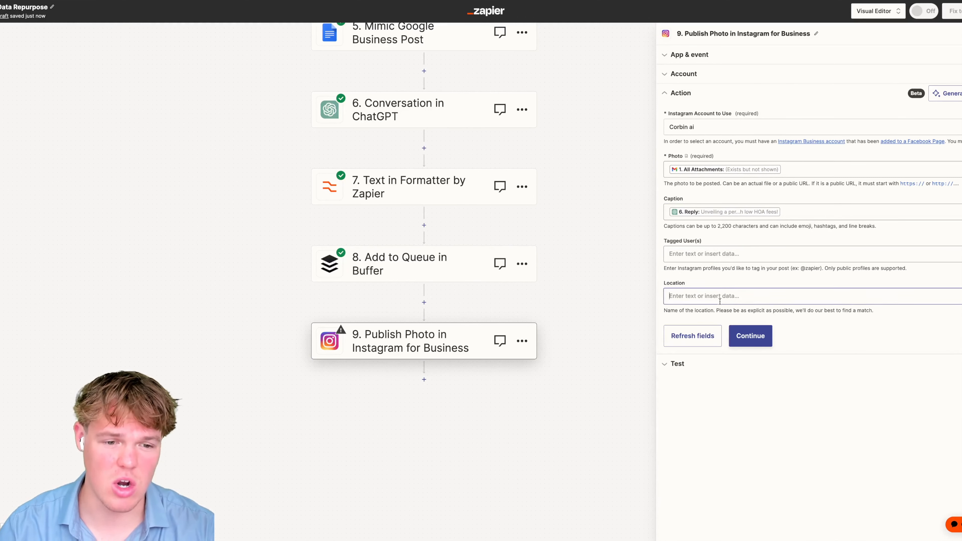
pyautogui.click(753, 278)
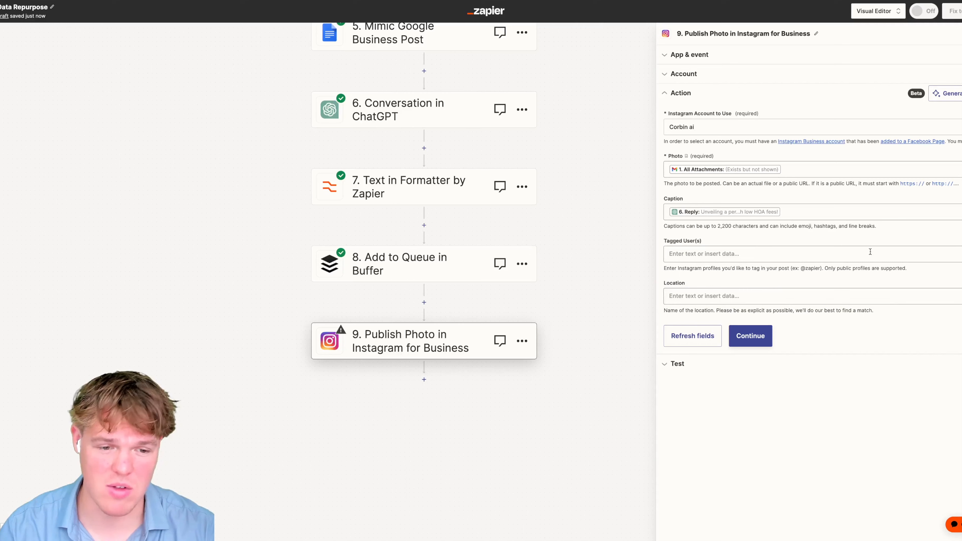
pyautogui.click(764, 343)
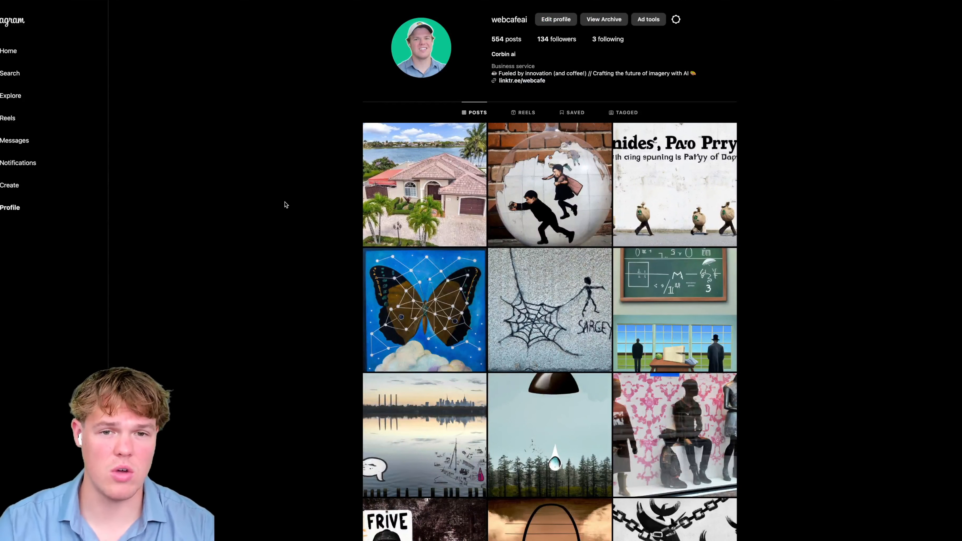
# - Open the new Instagram house listing post, read its AI caption, and choose Delete
pyautogui.scroll(-1, 288, 172)
pyautogui.scroll(1, 296, 175)
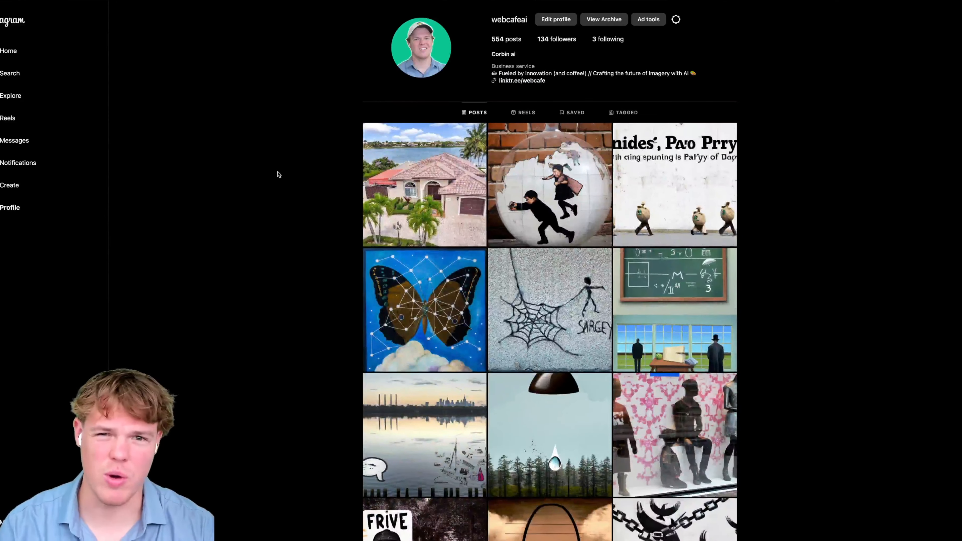
pyautogui.click(424, 185)
pyautogui.moveTo(770, 81)
pyautogui.mouseDown()
pyautogui.moveTo(697, 43)
pyautogui.moveTo(757, 55)
pyautogui.moveTo(781, 80)
pyautogui.mouseUp()
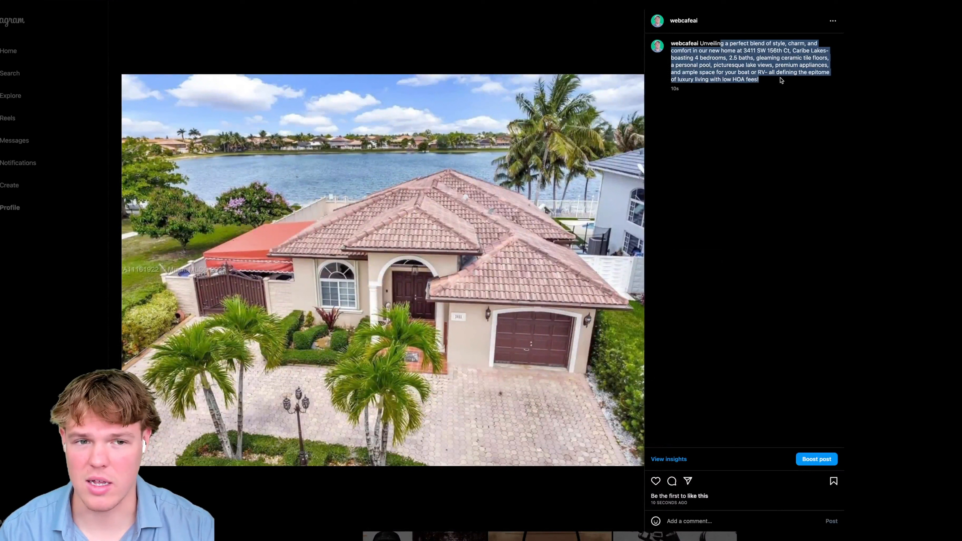
pyautogui.click(777, 81)
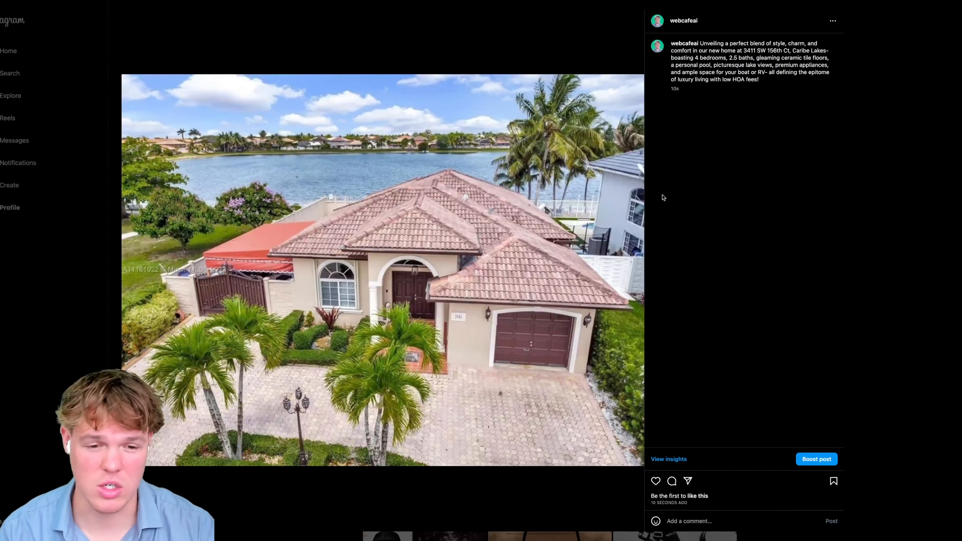
pyautogui.click(833, 22)
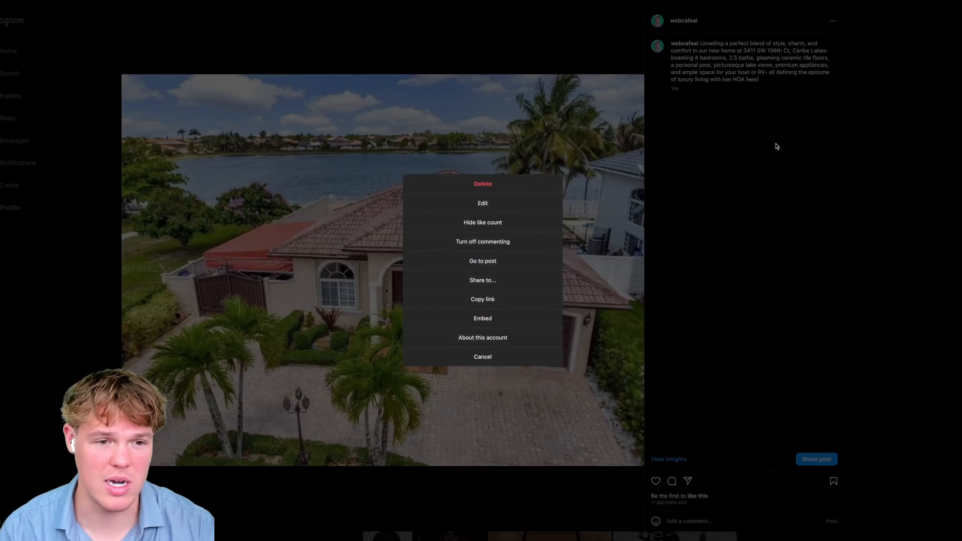
pyautogui.click(478, 186)
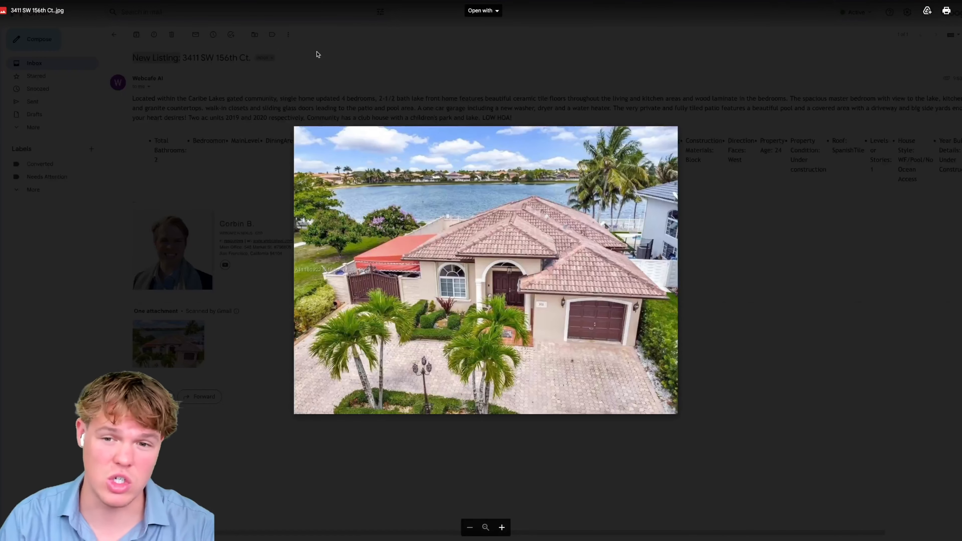
# - Look over the source Gmail email and all nine Data Repurpose steps, then go to the webcafeai store
pyautogui.press('Escape')
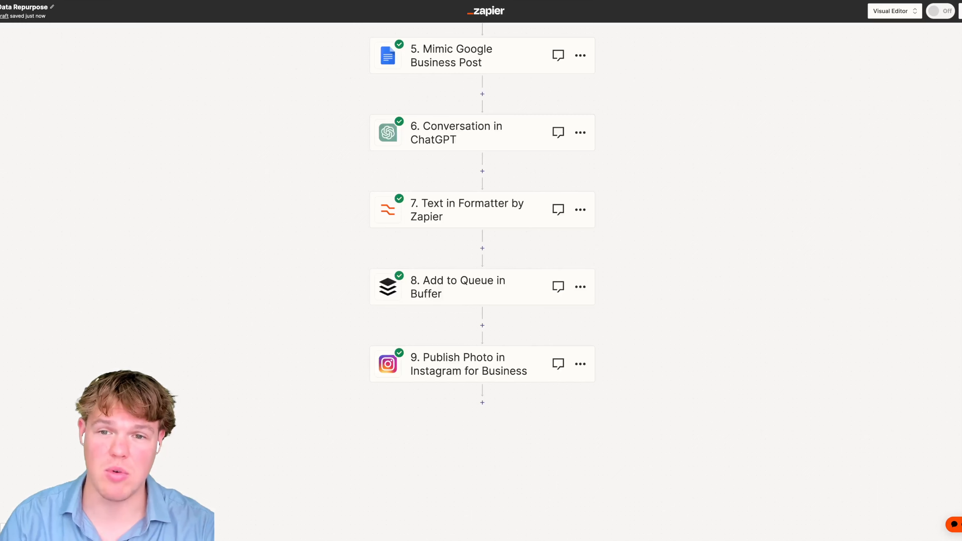
pyautogui.scroll(8, 278, 208)
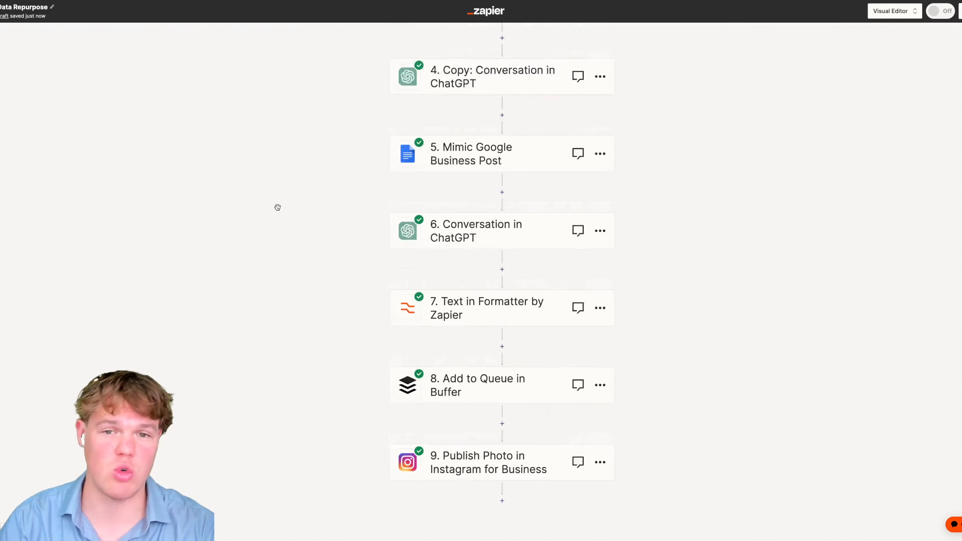
pyautogui.scroll(-2, 278, 207)
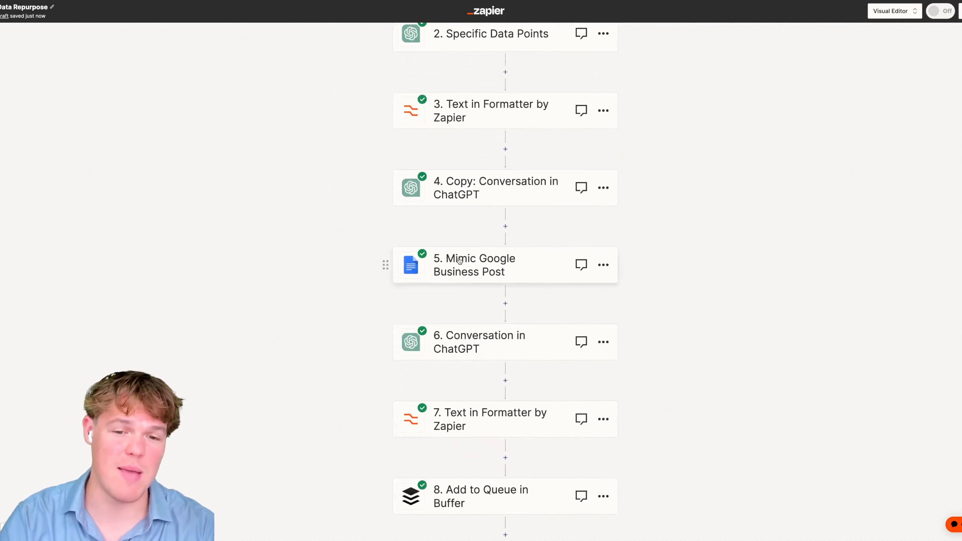
pyautogui.scroll(-1, 460, 262)
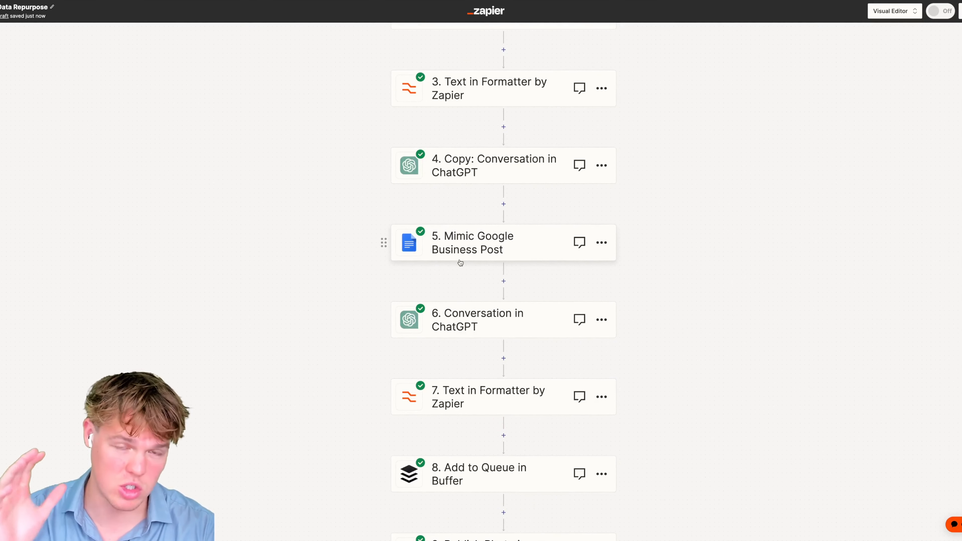
pyautogui.scroll(-1, 461, 263)
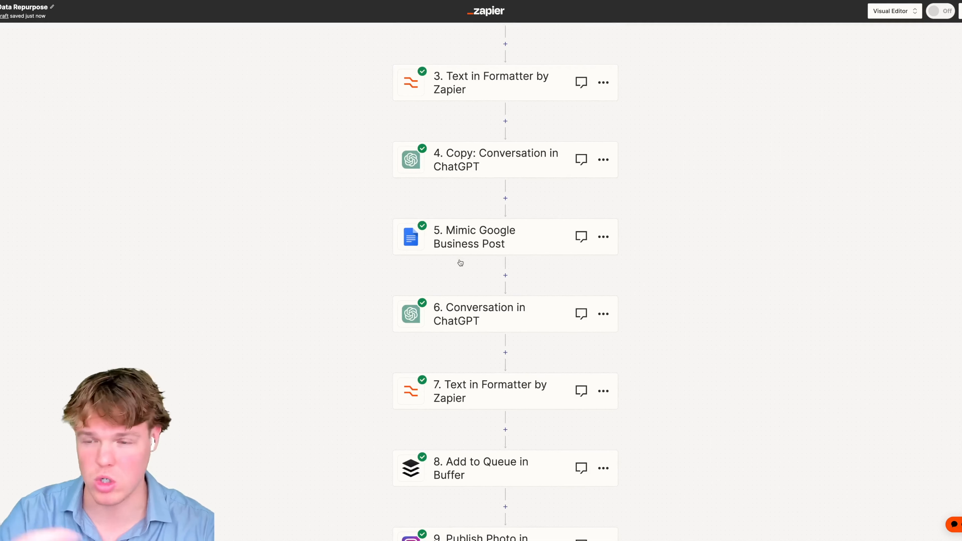
pyautogui.scroll(-4, 387, 261)
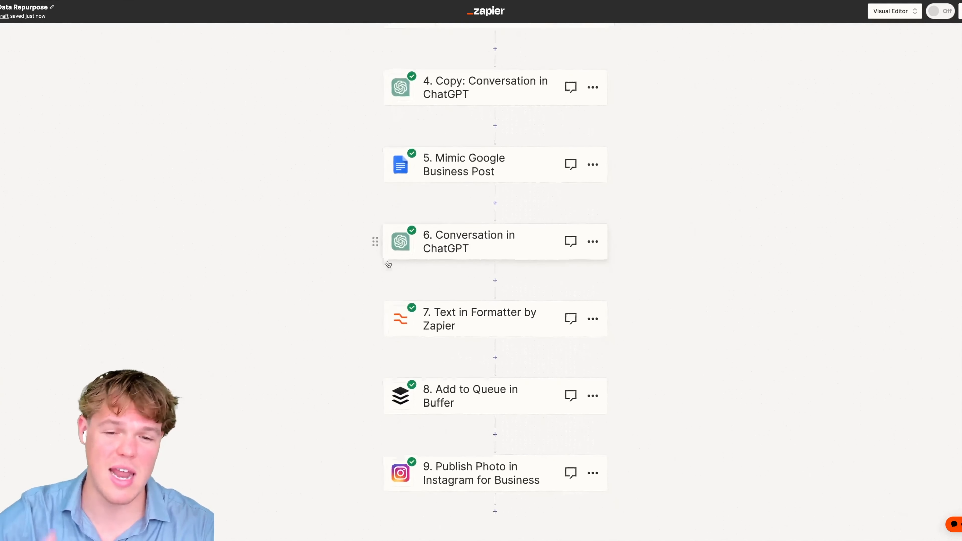
pyautogui.scroll(-2, 387, 261)
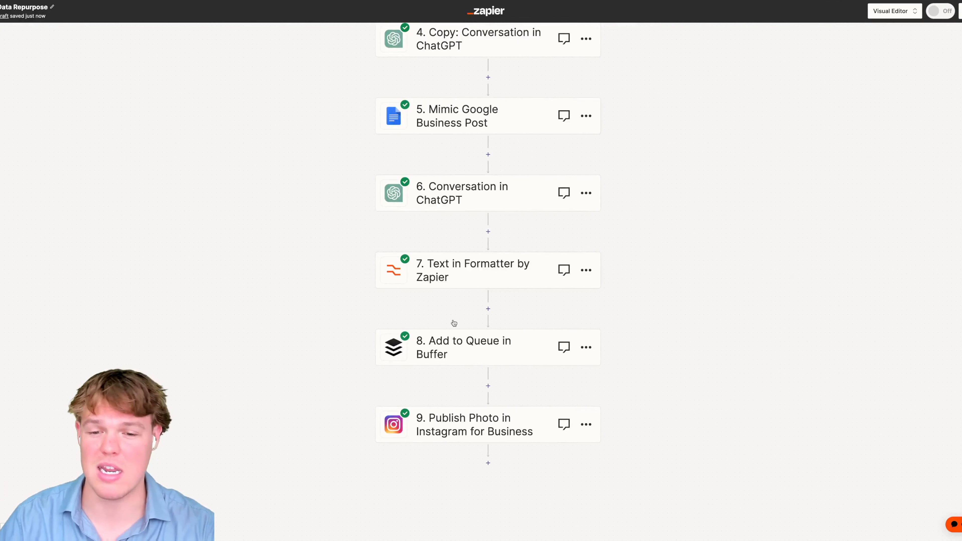
pyautogui.scroll(-3, 447, 343)
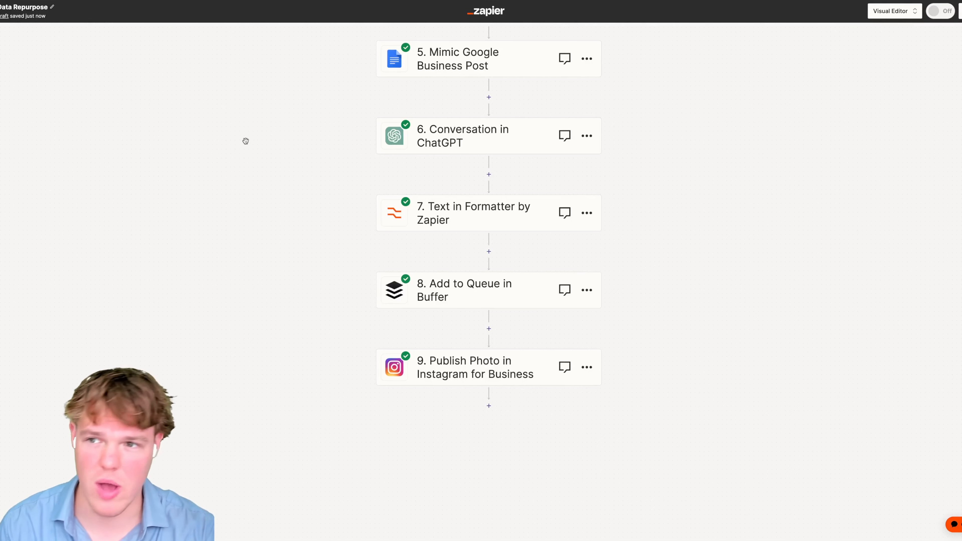
pyautogui.scroll(2, 275, 187)
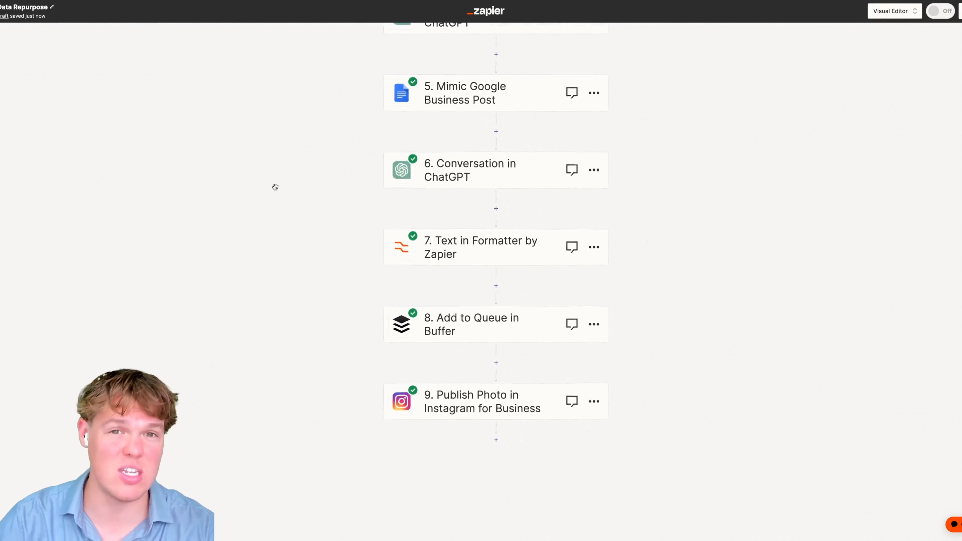
pyautogui.scroll(-2, 230, 112)
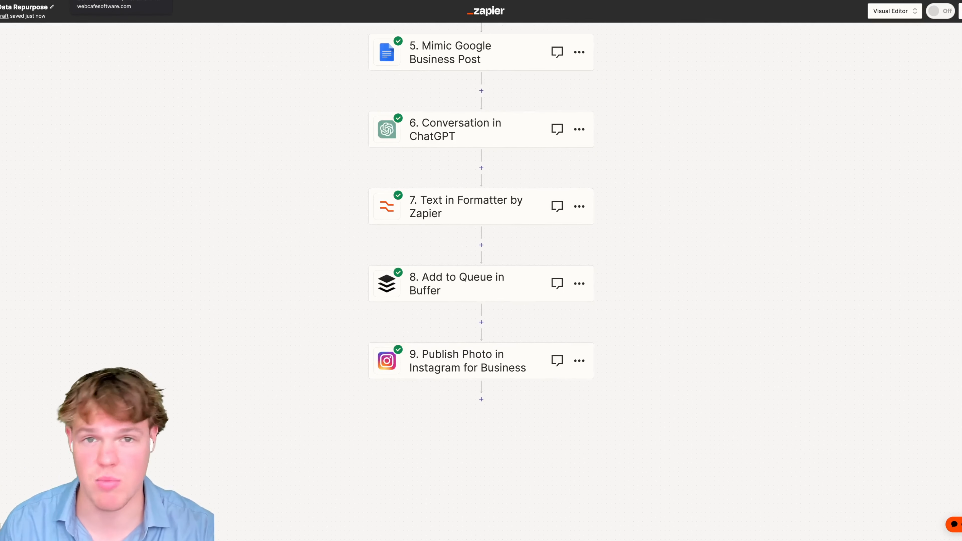
pyautogui.click(109, 0)
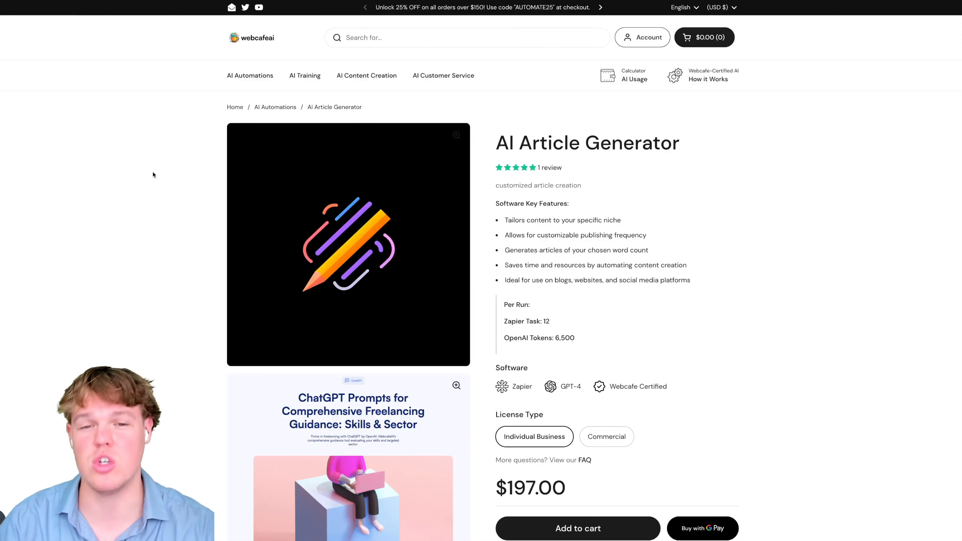
# - Scroll through the AI Article Generator page's example images and run details
pyautogui.scroll(-1, 153, 173)
pyautogui.scroll(-2, 154, 174)
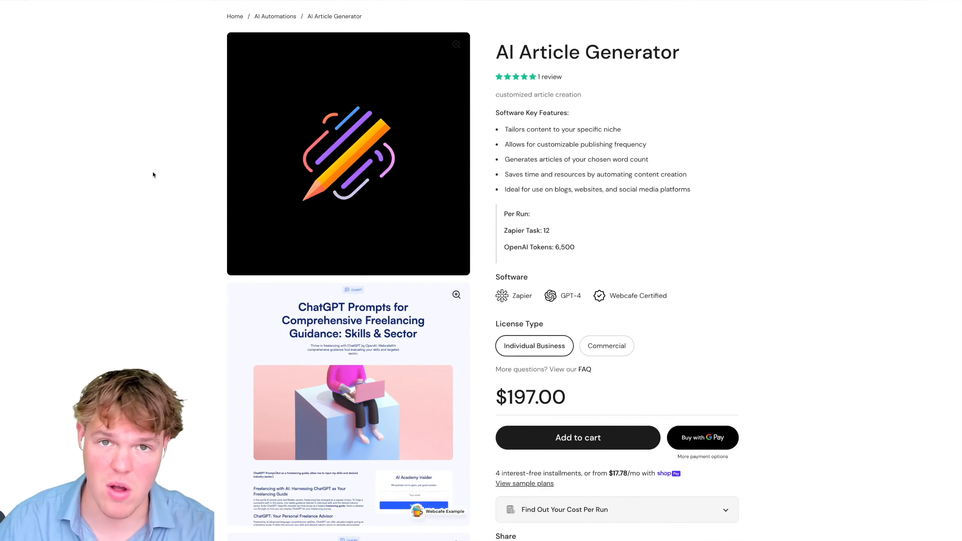
pyautogui.scroll(-1, 151, 175)
pyautogui.scroll(-5, 178, 244)
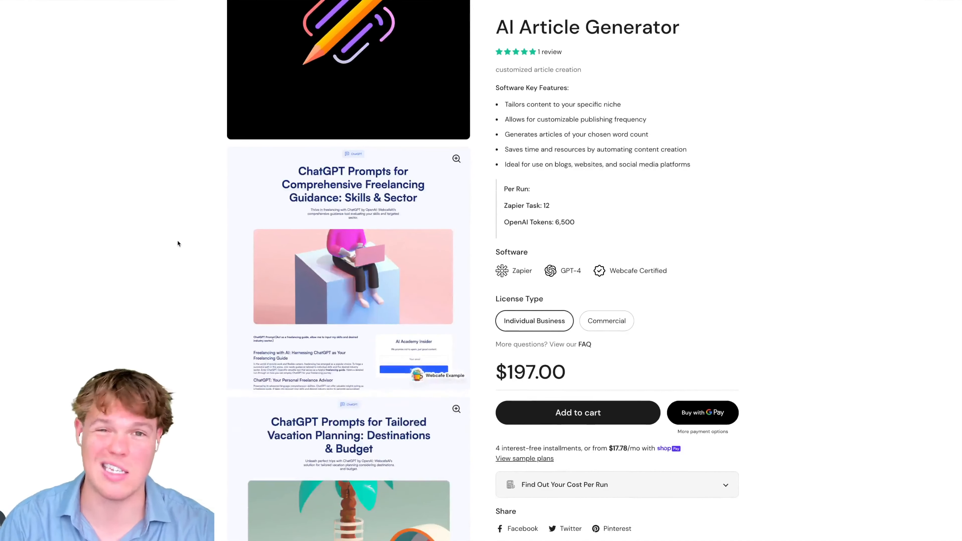
pyautogui.scroll(-5, 178, 244)
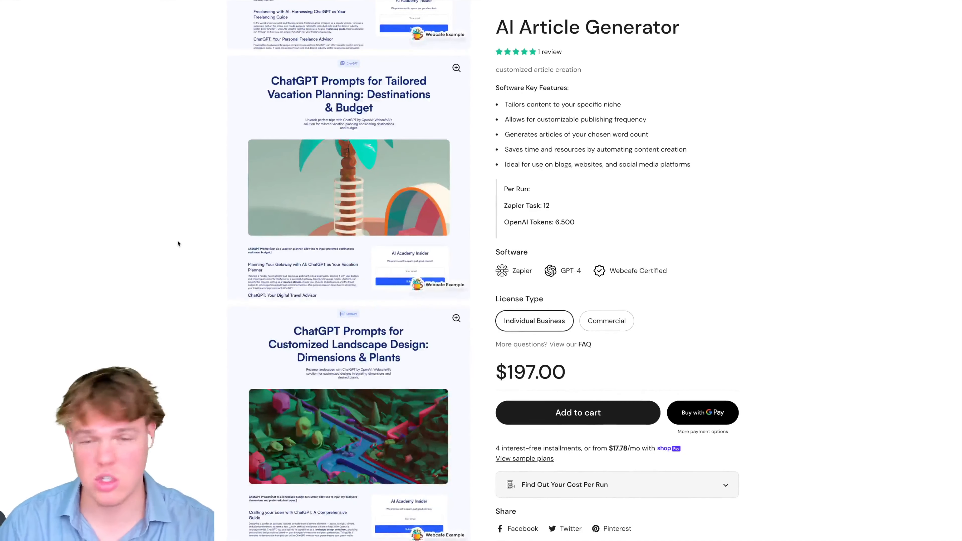
pyautogui.scroll(5, 178, 243)
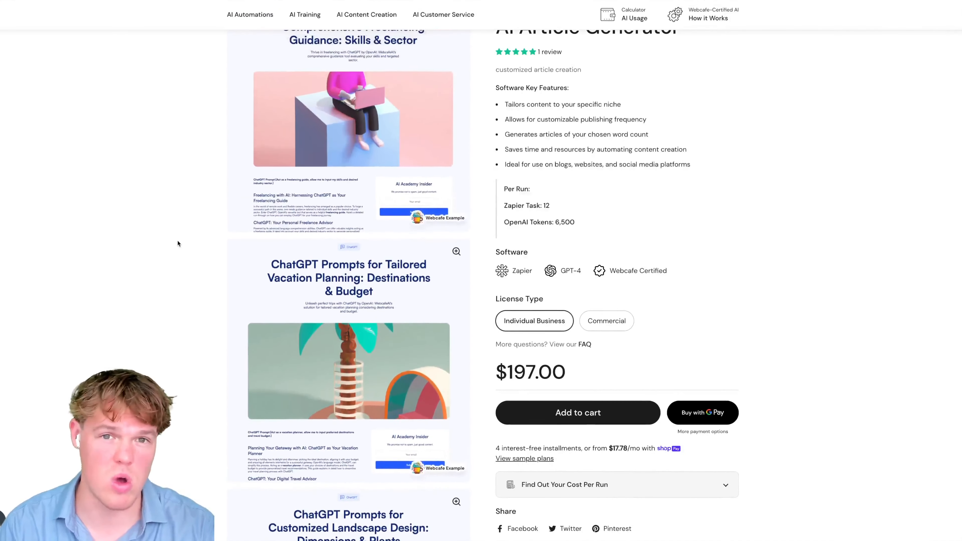